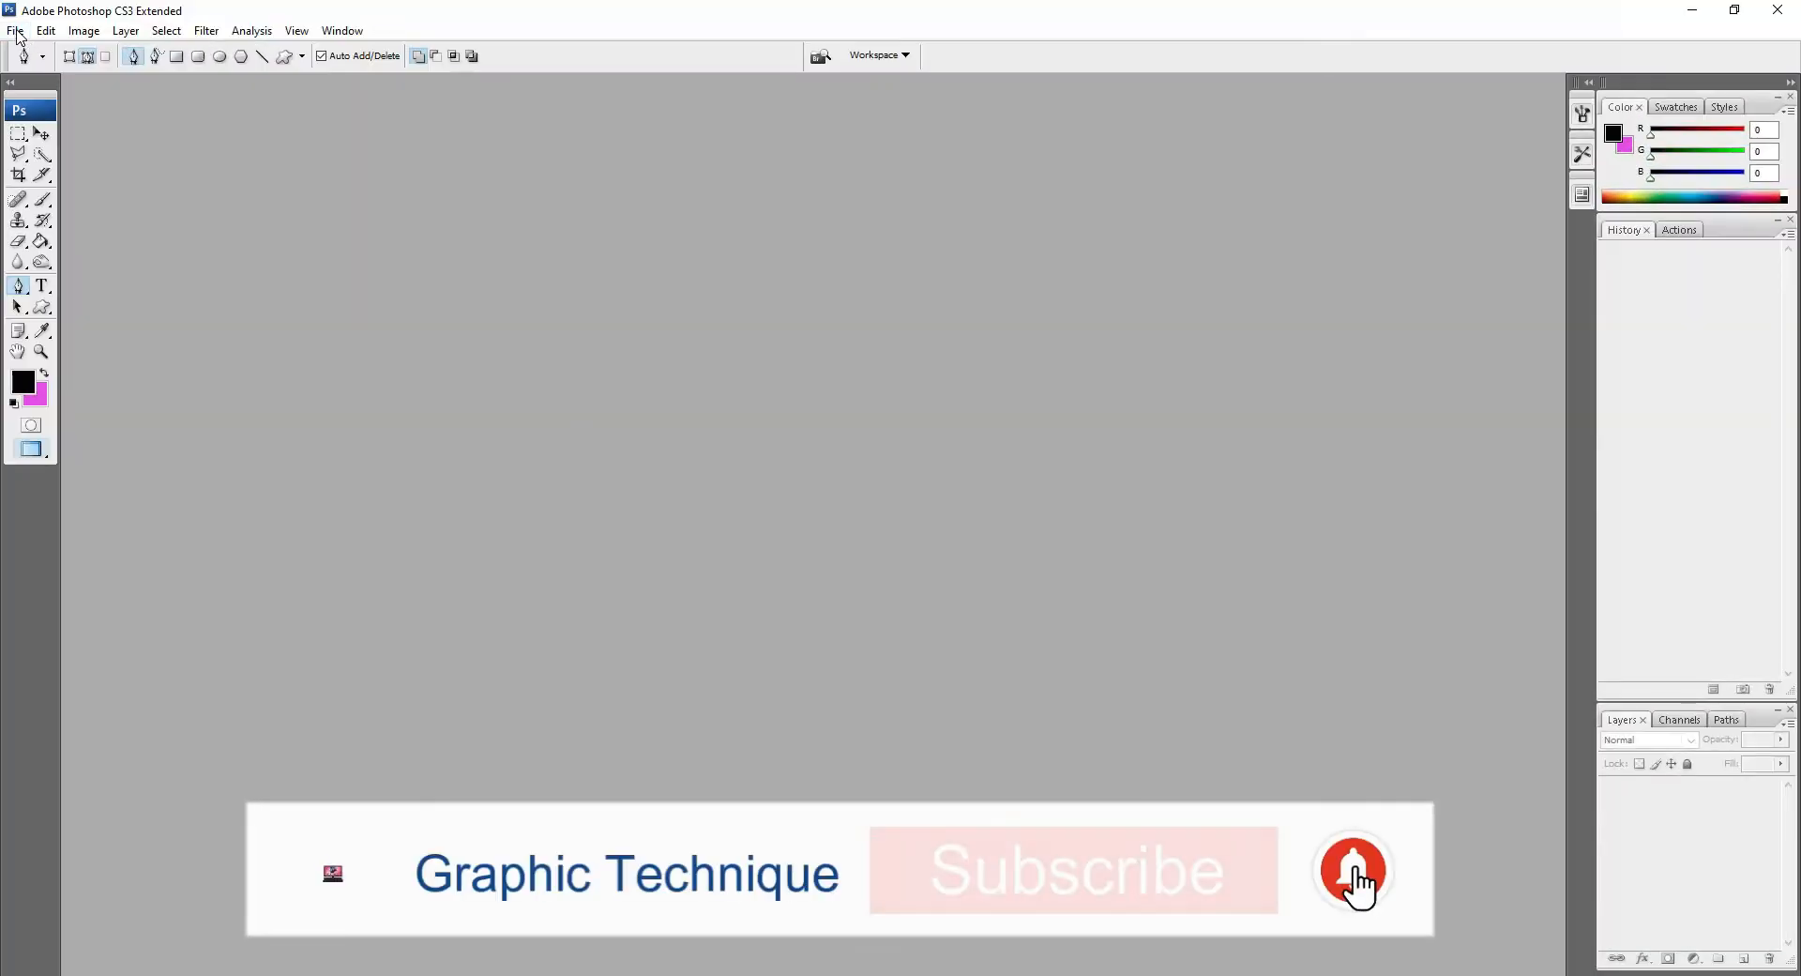
# Step: Create a new document 12 inches wide and 10 inches high at 300 pixels/inch
pyautogui.click(16, 32)
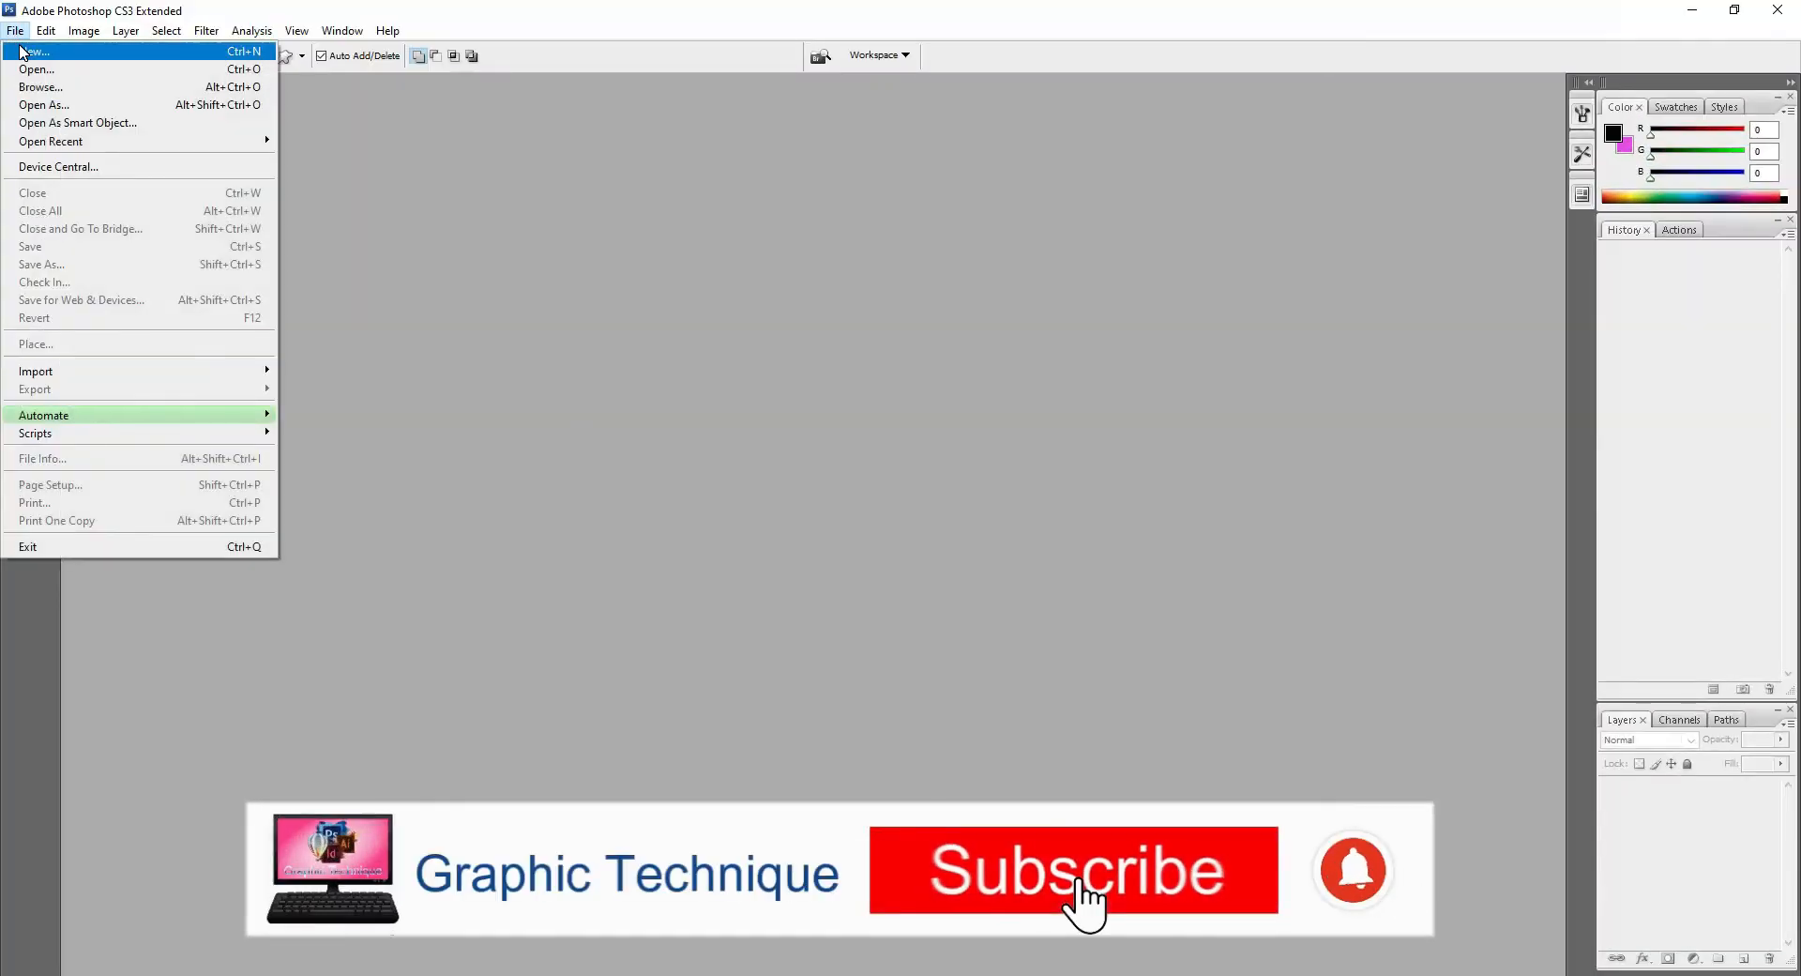
pyautogui.click(28, 52)
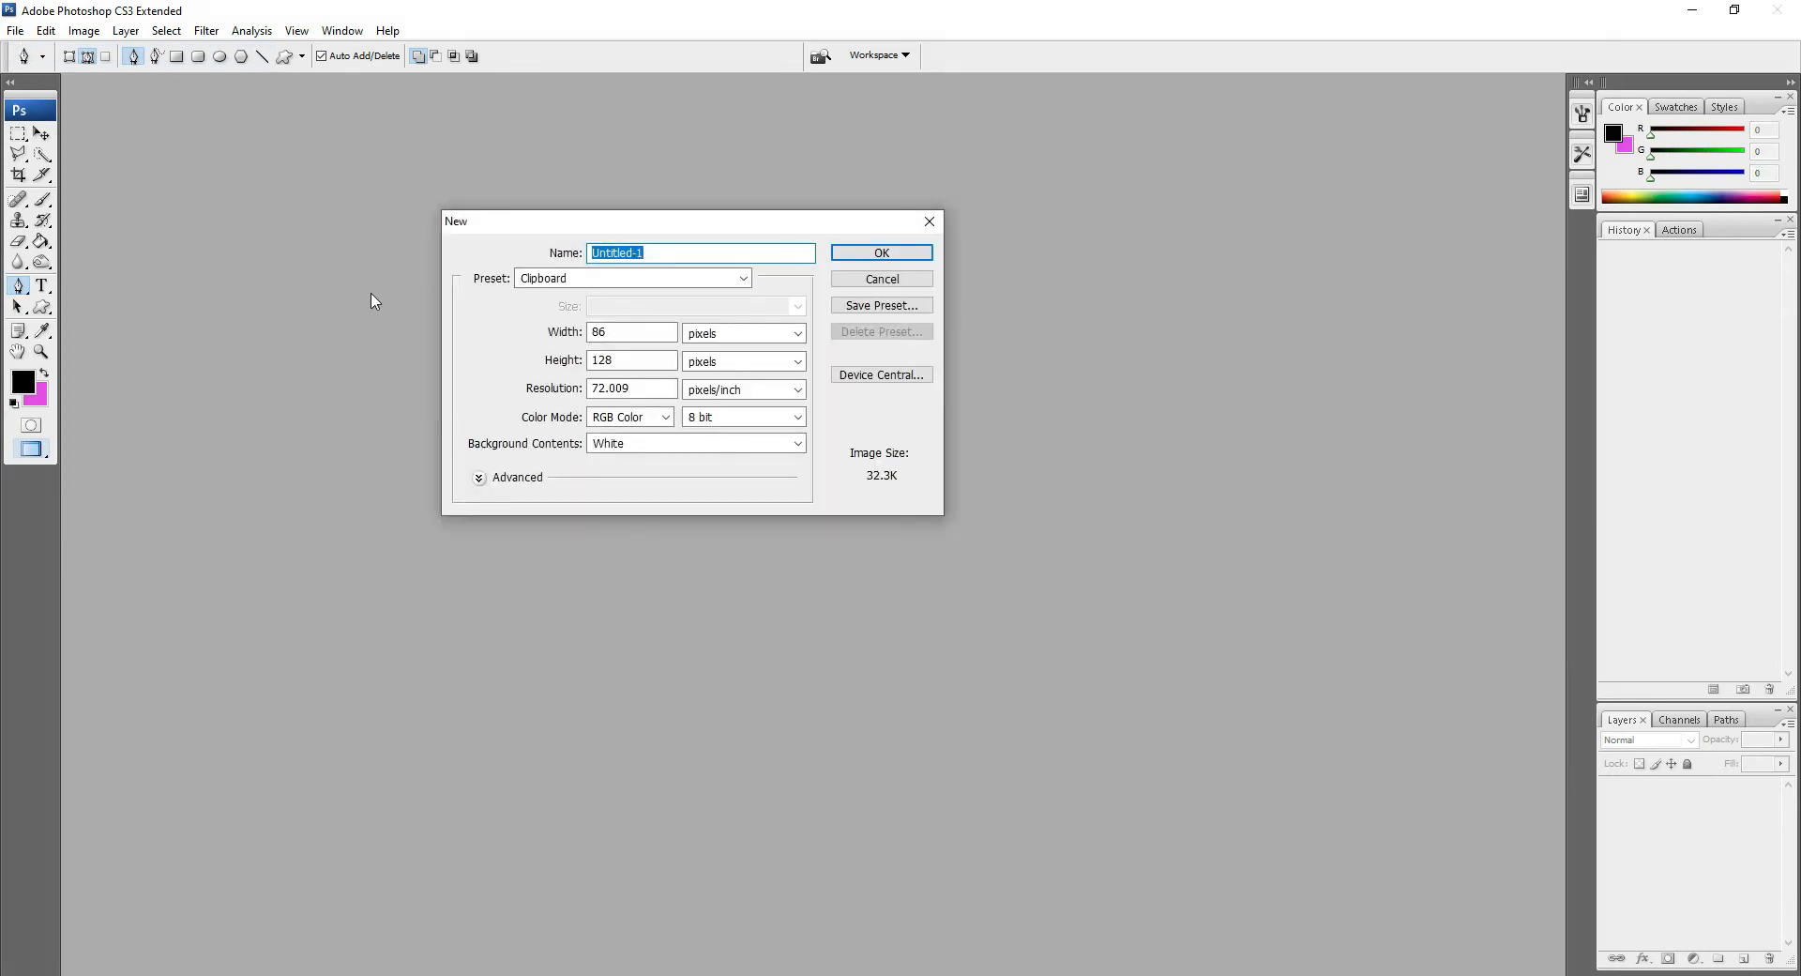
pyautogui.click(741, 333)
pyautogui.click(729, 368)
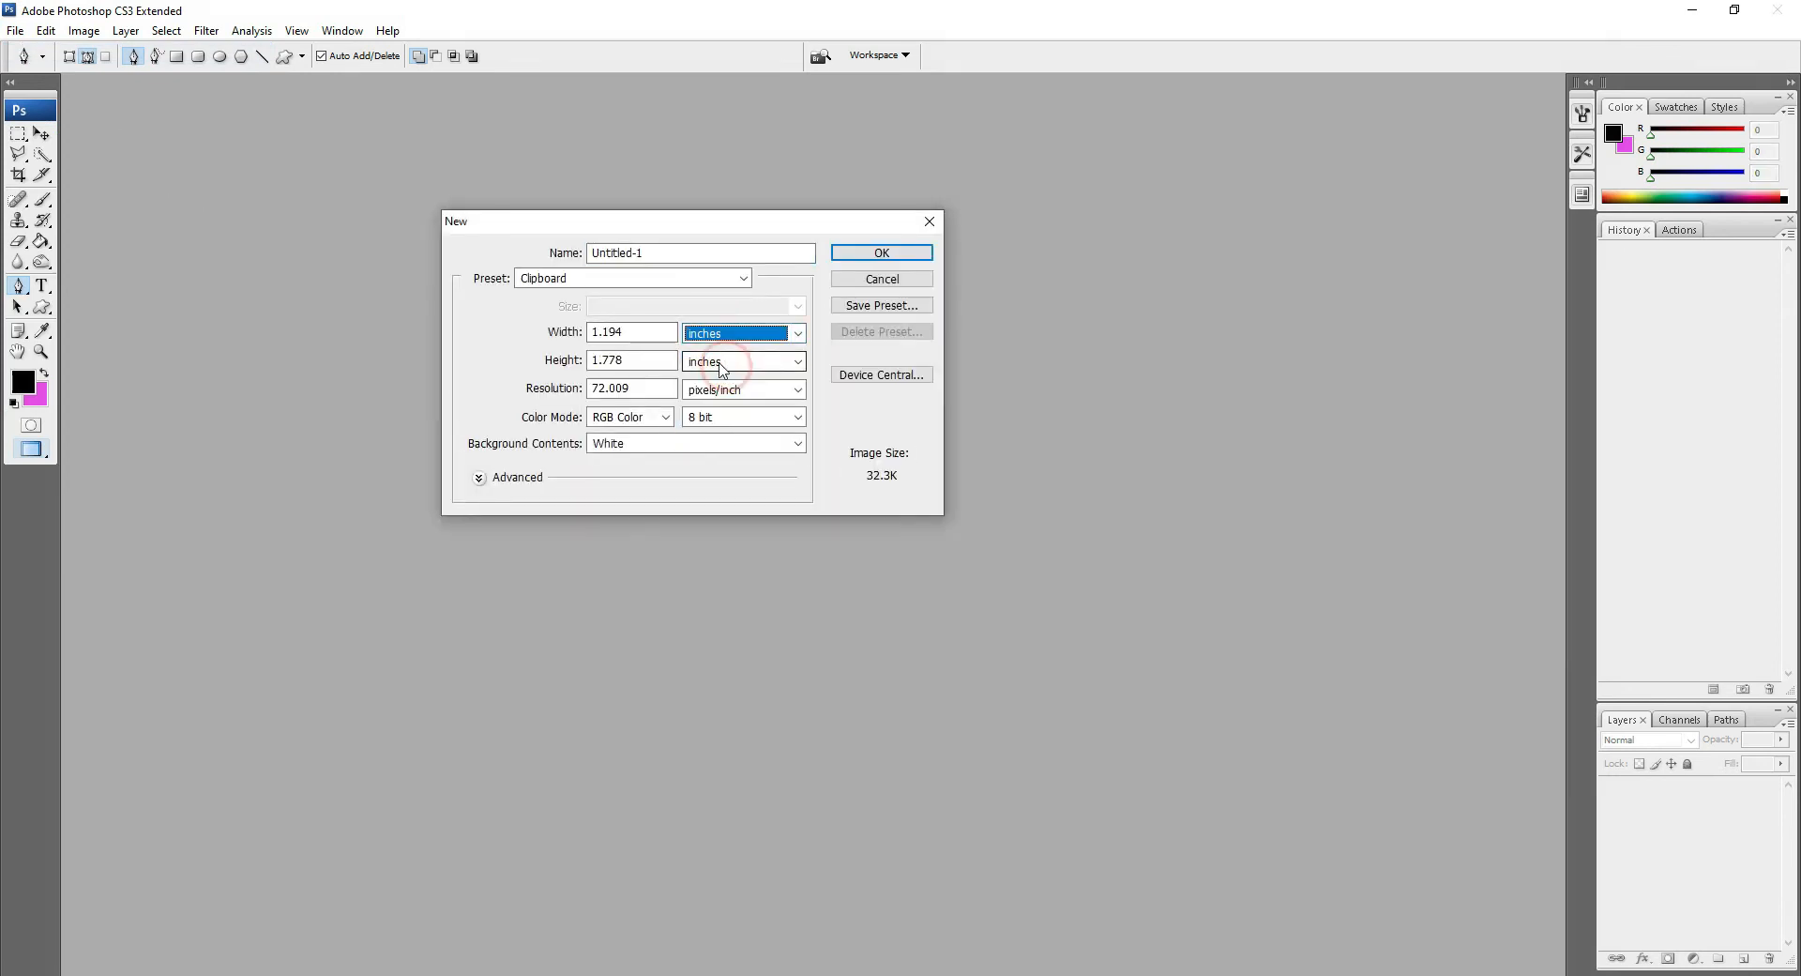
pyautogui.moveTo(644, 332); pyautogui.dragTo(472, 343)
pyautogui.press('BackSpace')
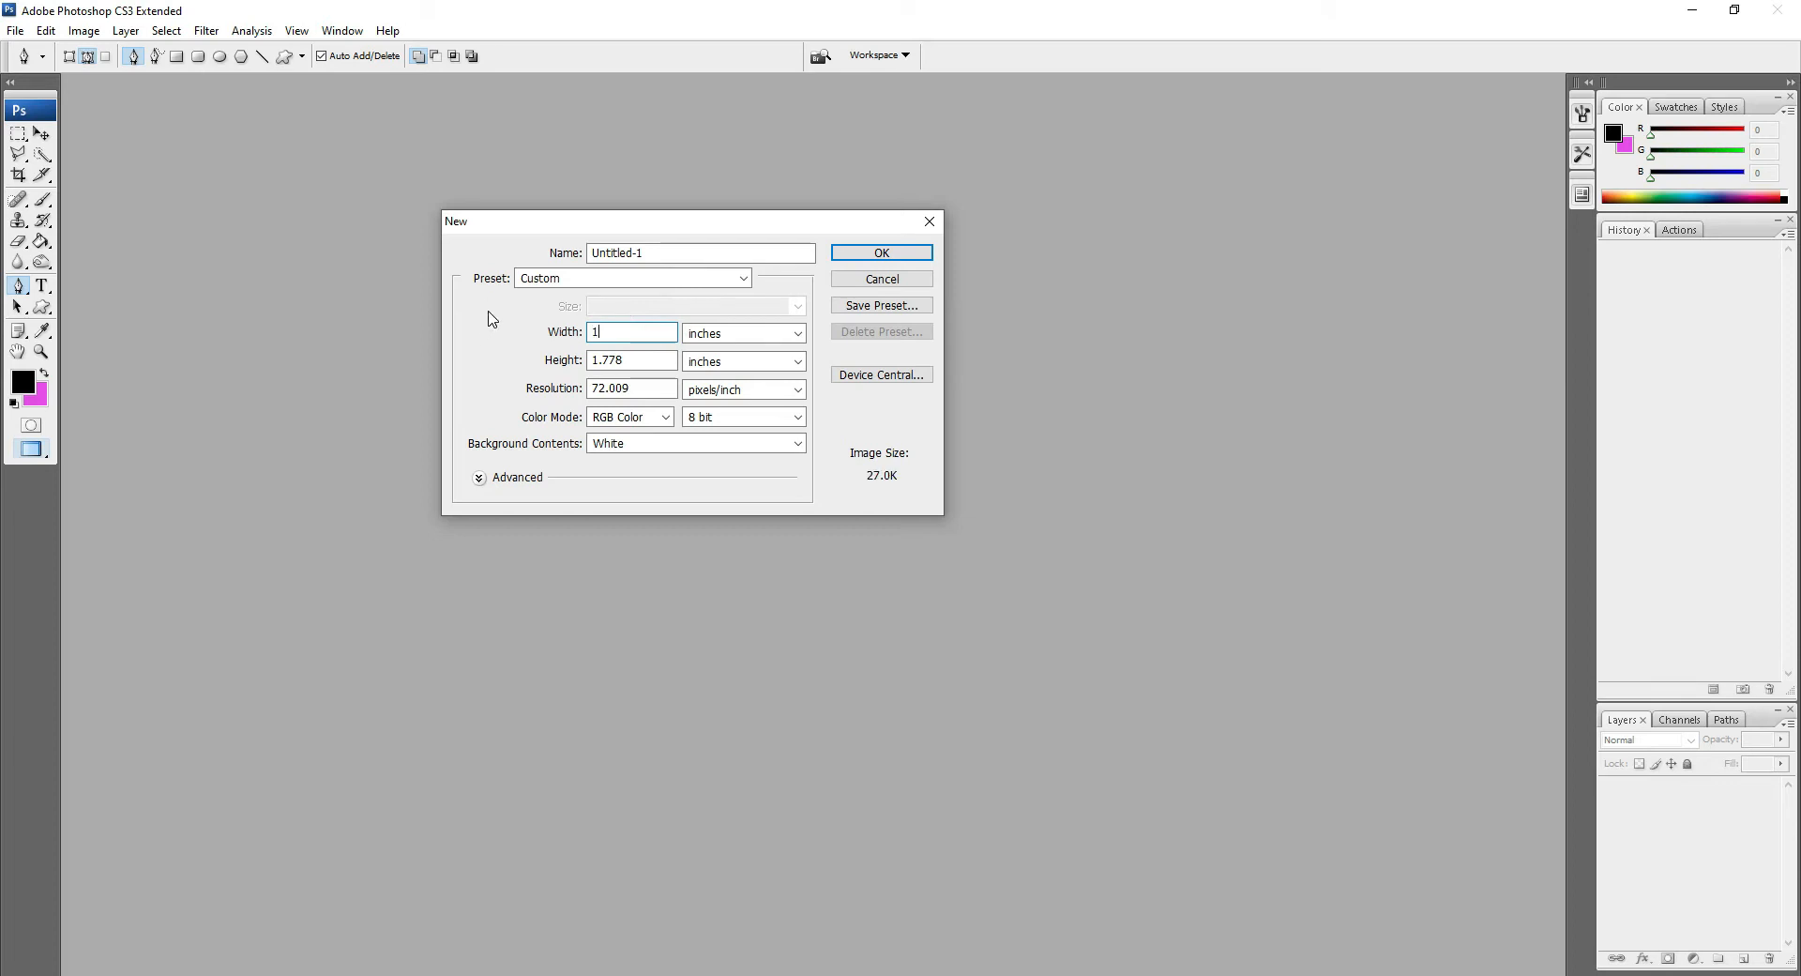
pyautogui.write('12')
pyautogui.doubleClick(647, 367)
pyautogui.write('11')
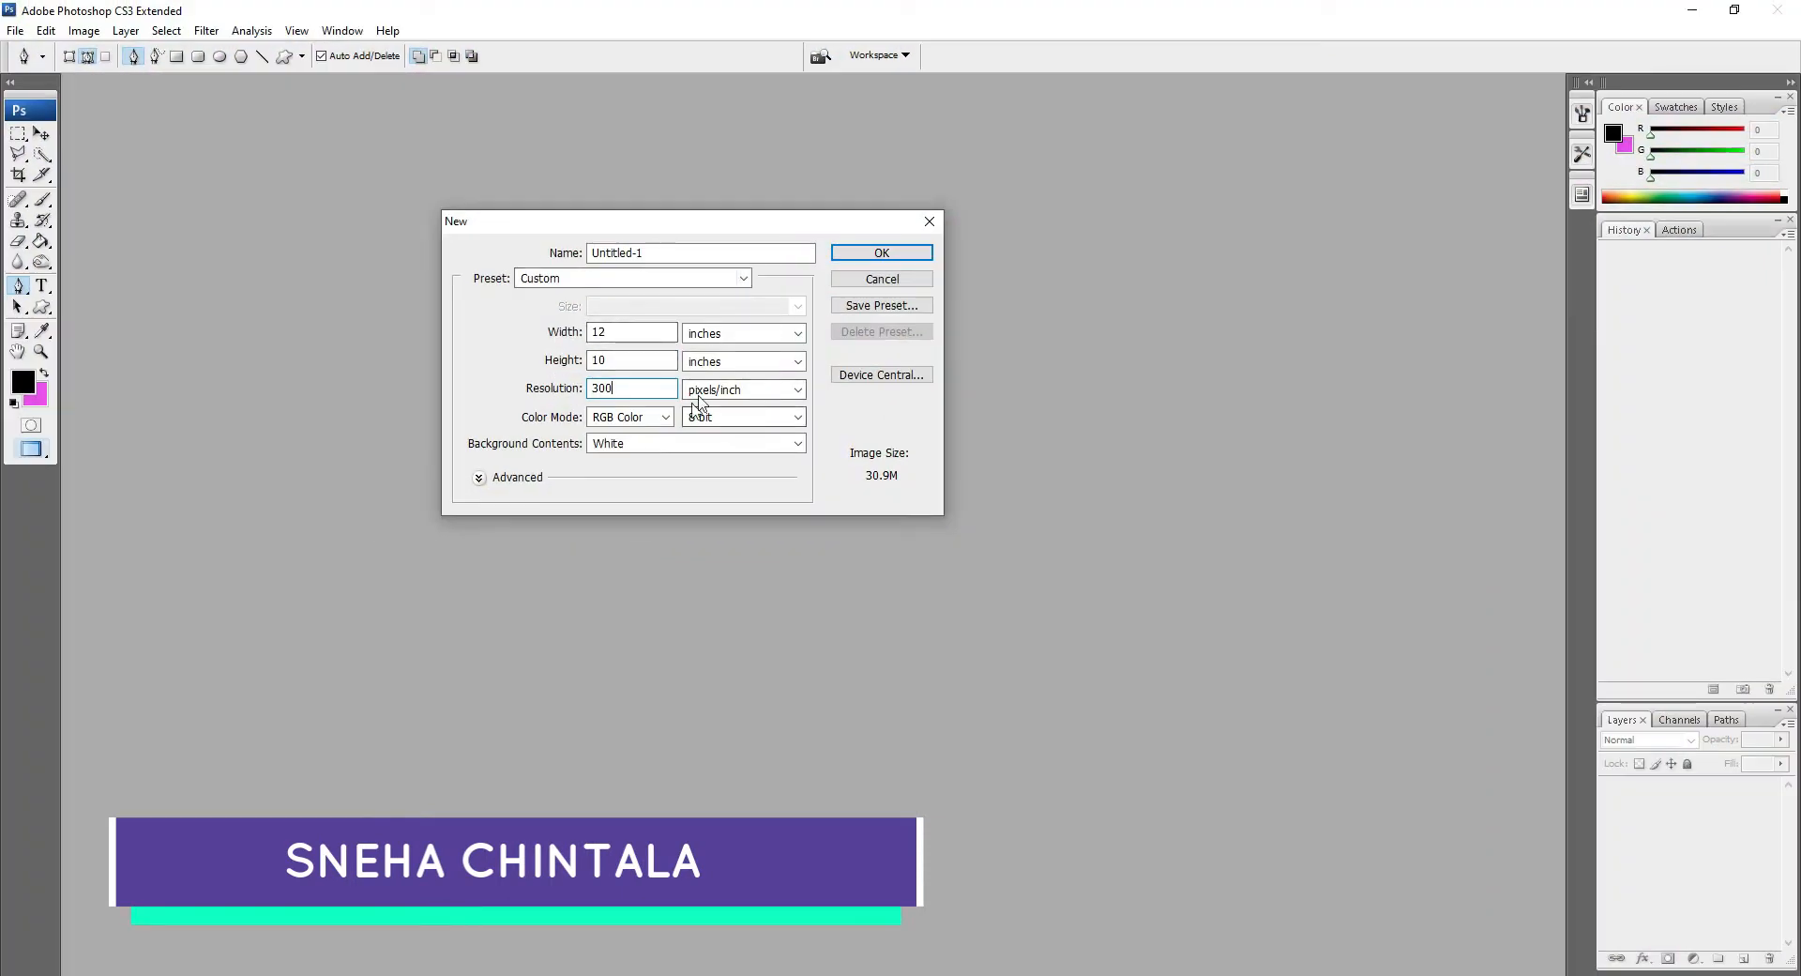
pyautogui.click(859, 255)
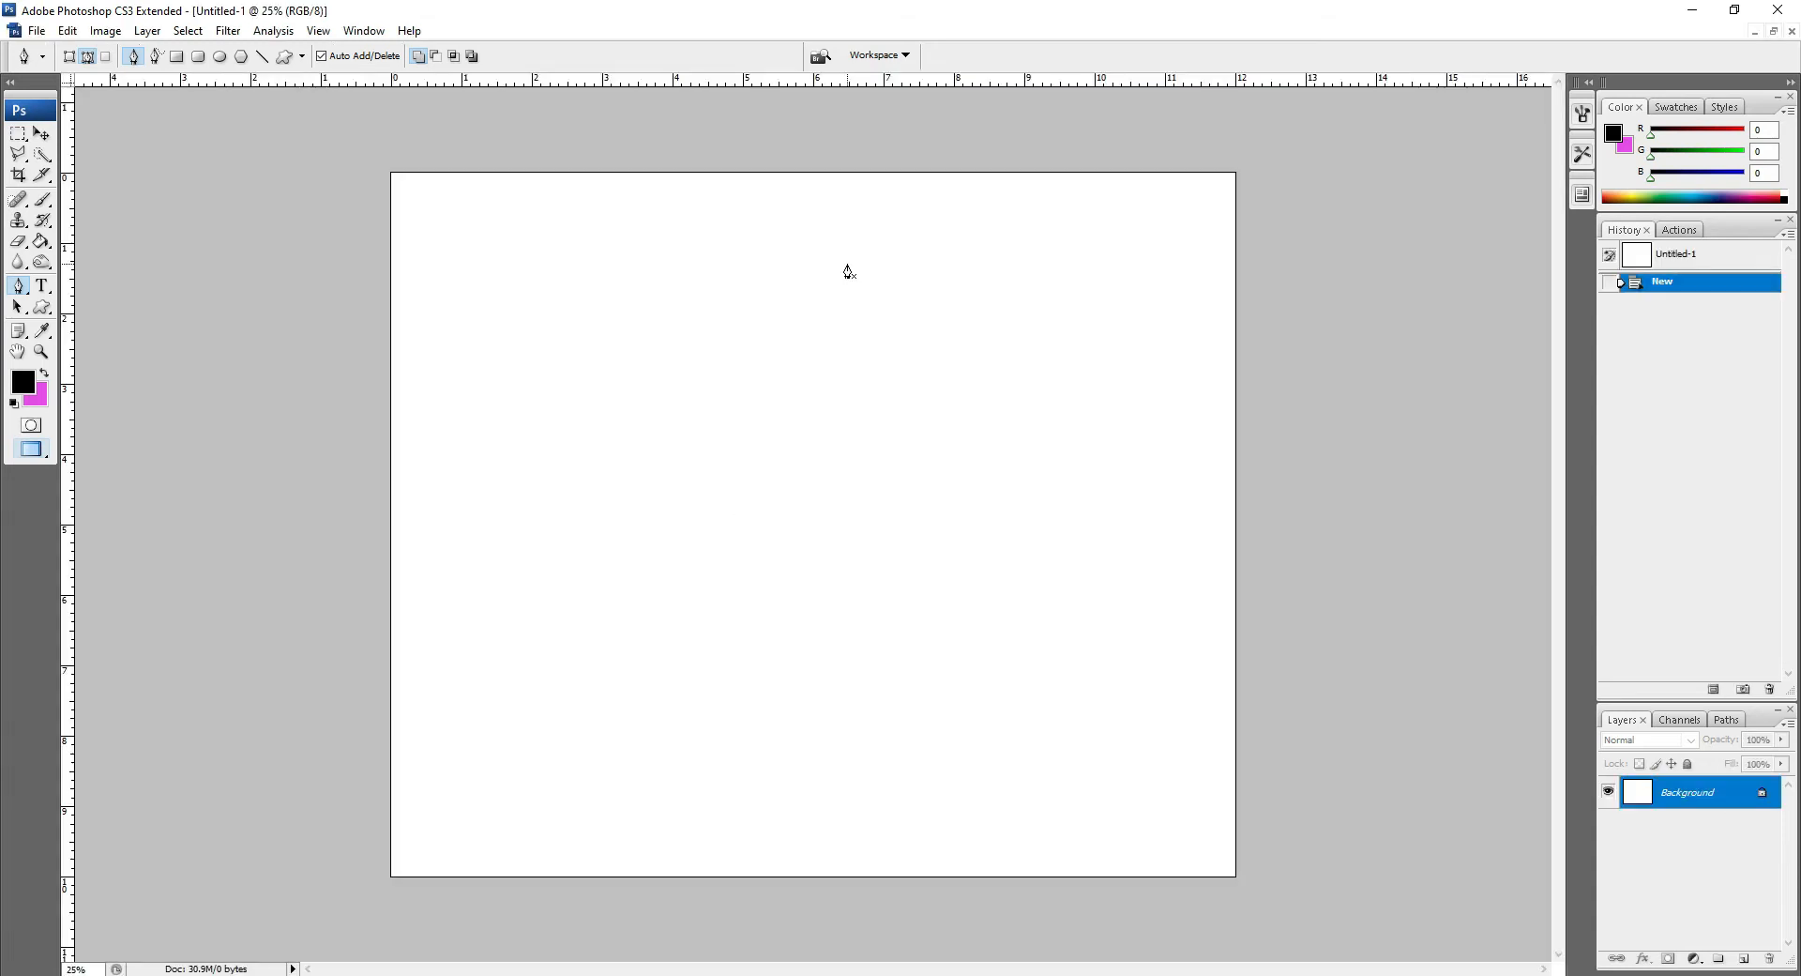
# Step: Open the photo c9bca013990058ab21675612ed4e0cbf from the Downloads folder
pyautogui.click(40, 133)
pyautogui.click(36, 31)
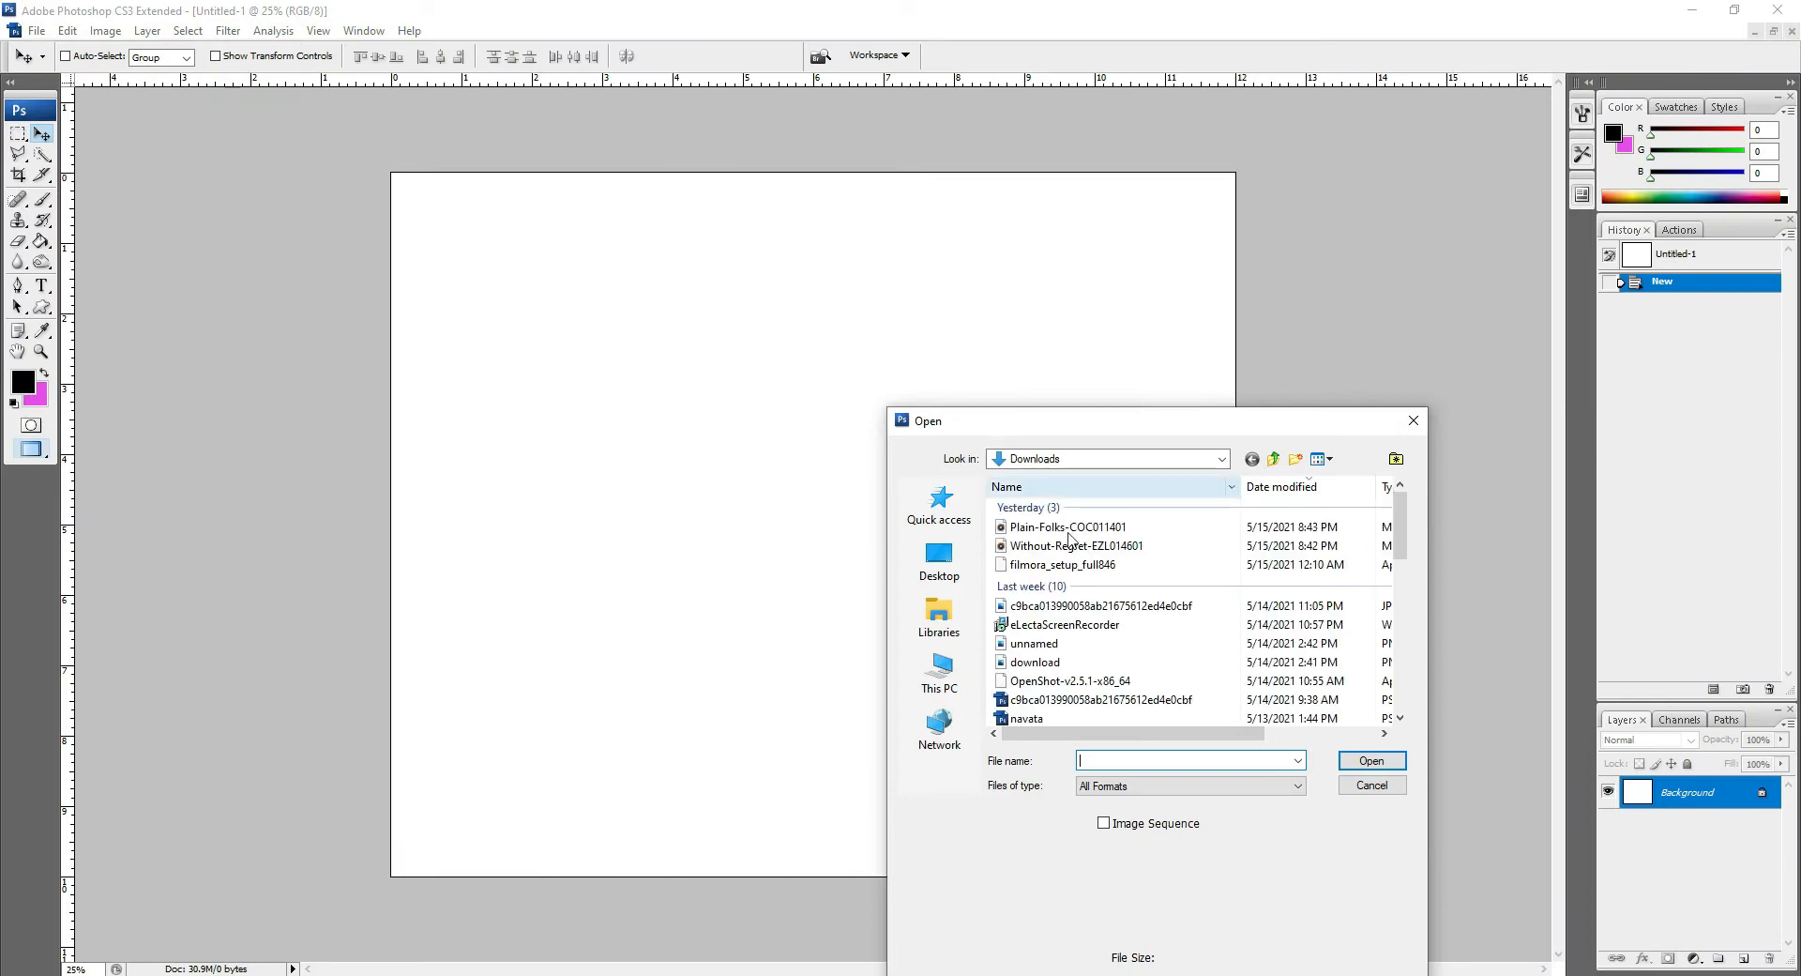
pyautogui.click(1092, 606)
pyautogui.click(1371, 760)
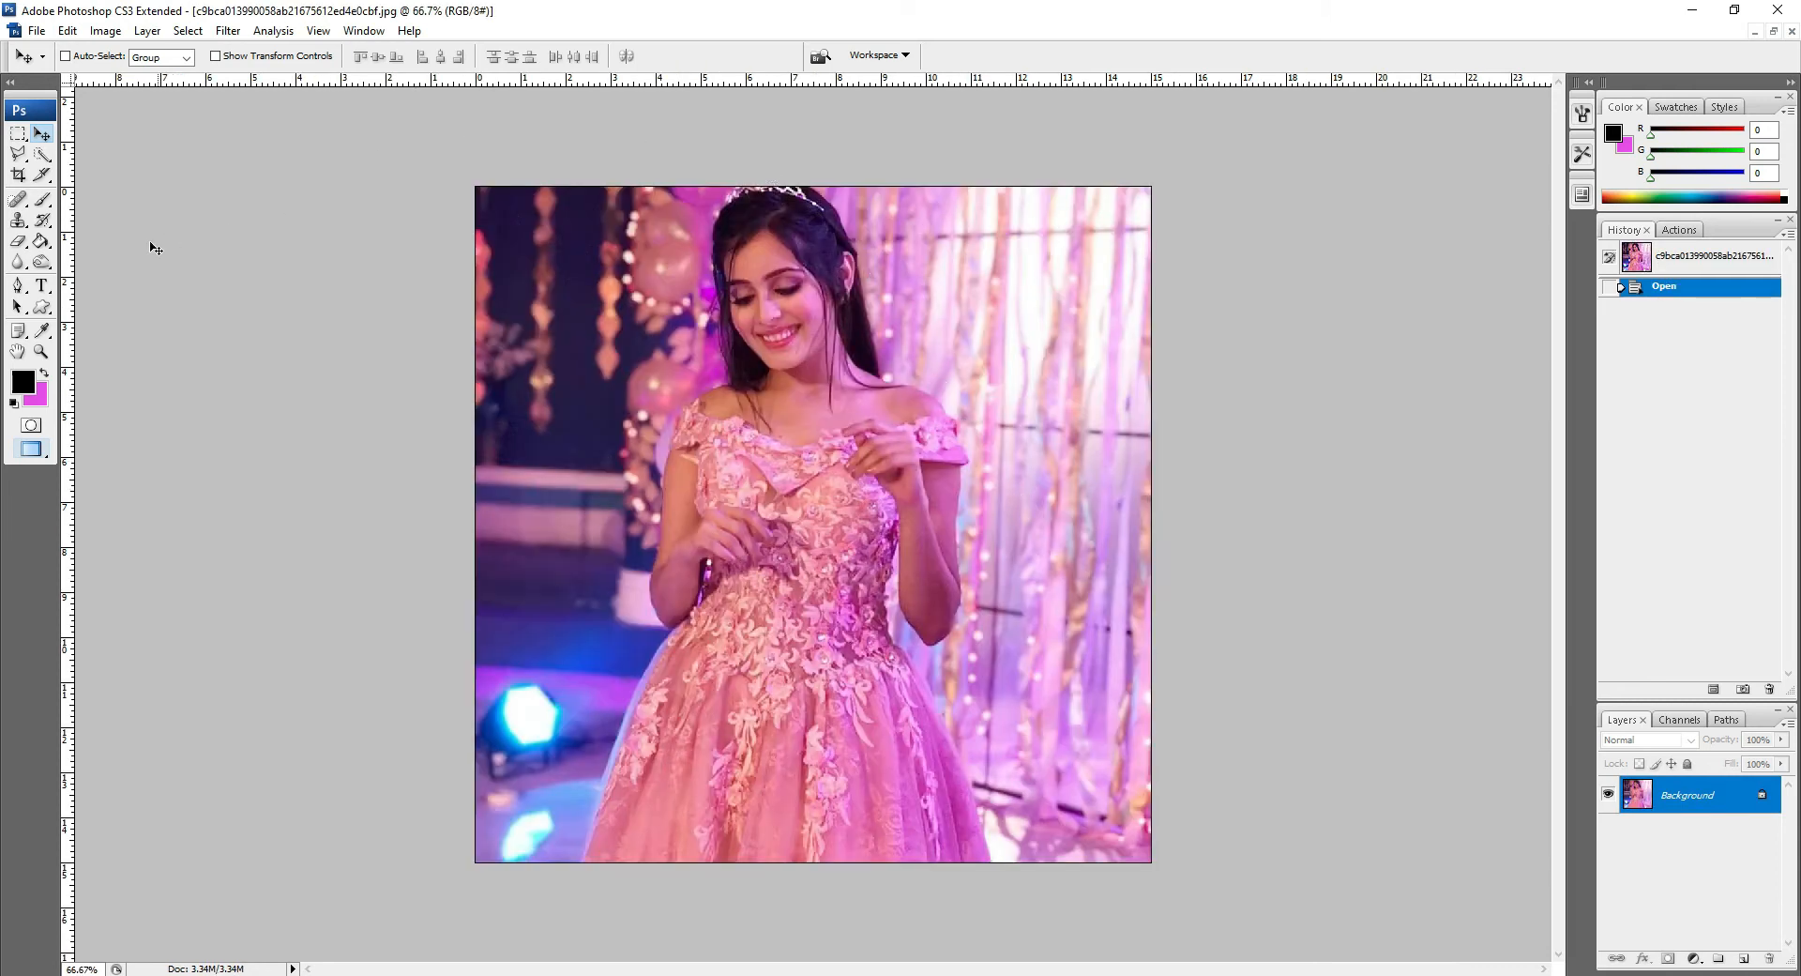
# Step: Convert the photo's Background layer into a regular layer named Layer 0
pyautogui.press('p')
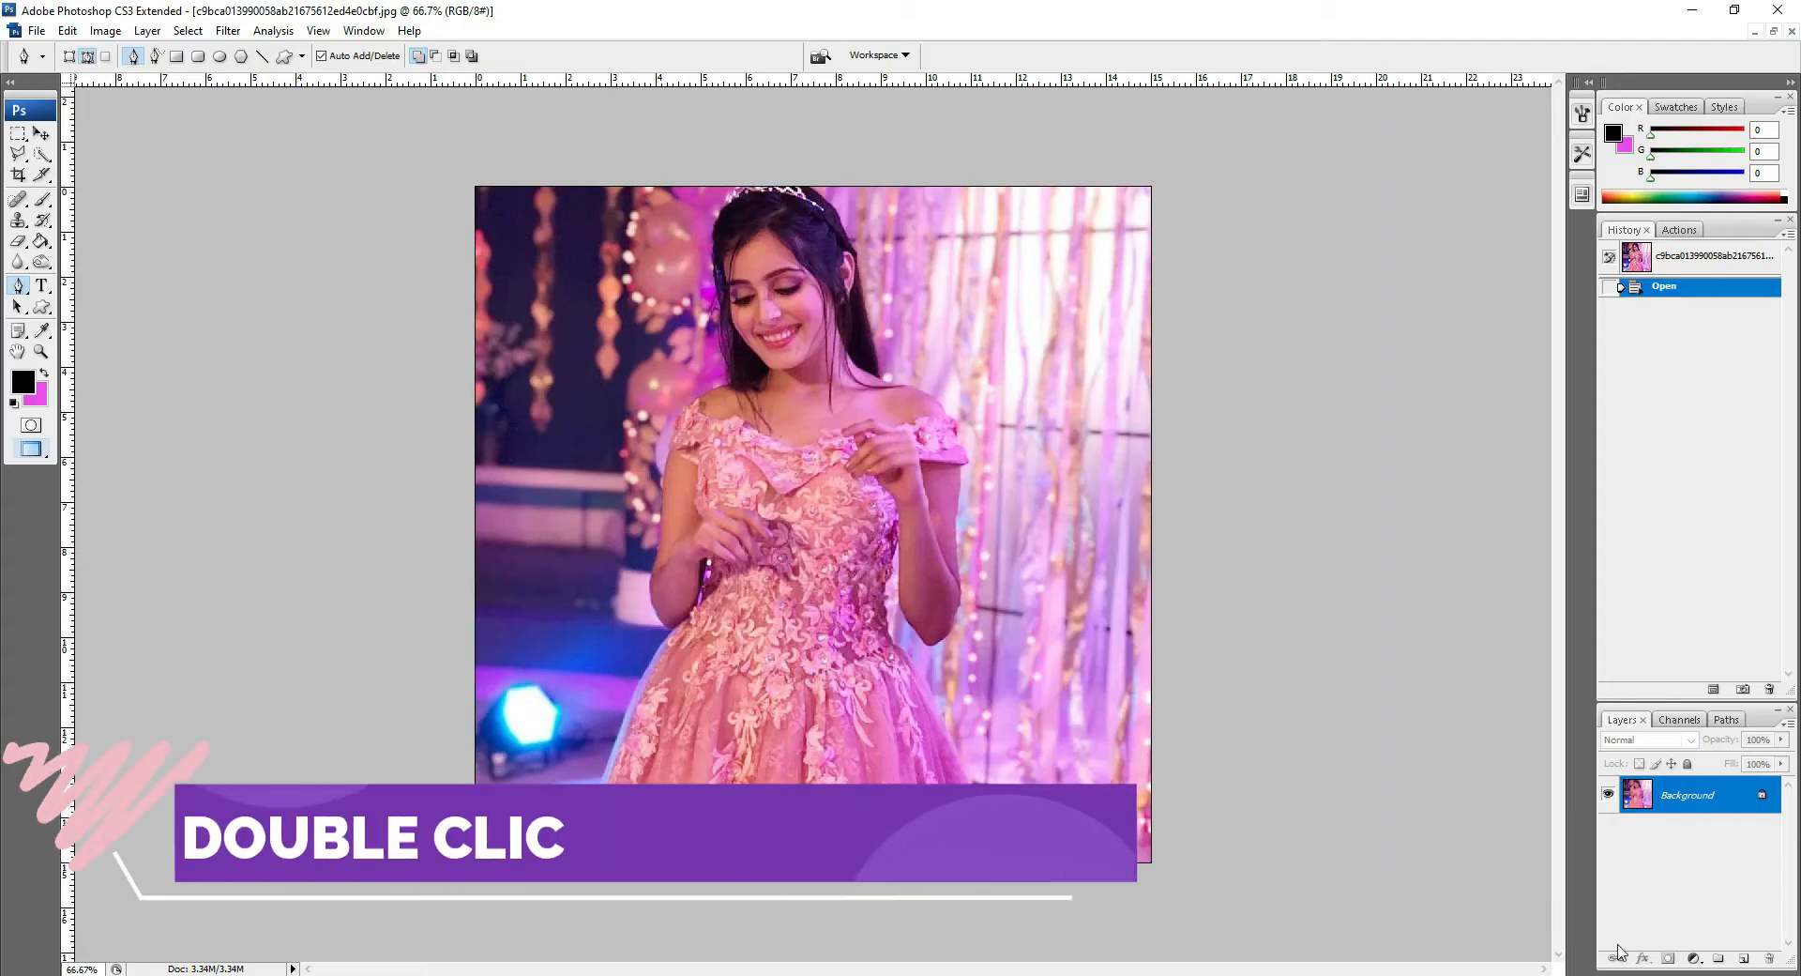
pyautogui.doubleClick(1693, 791)
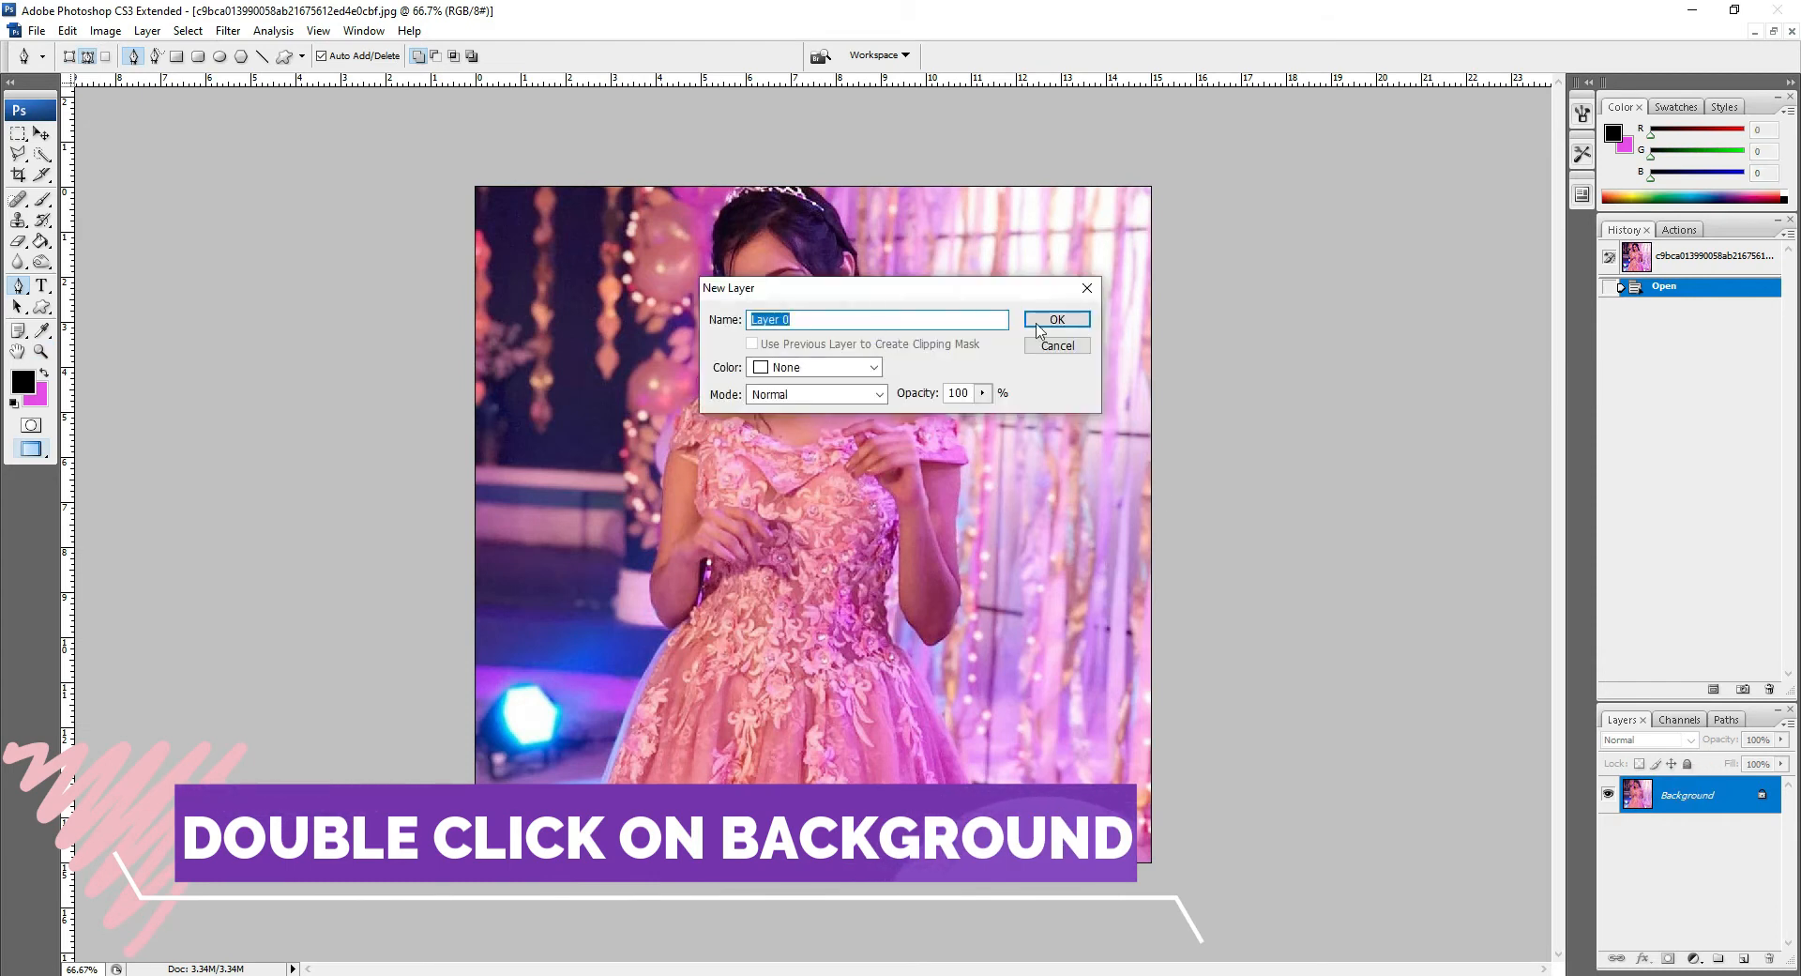
pyautogui.click(1055, 320)
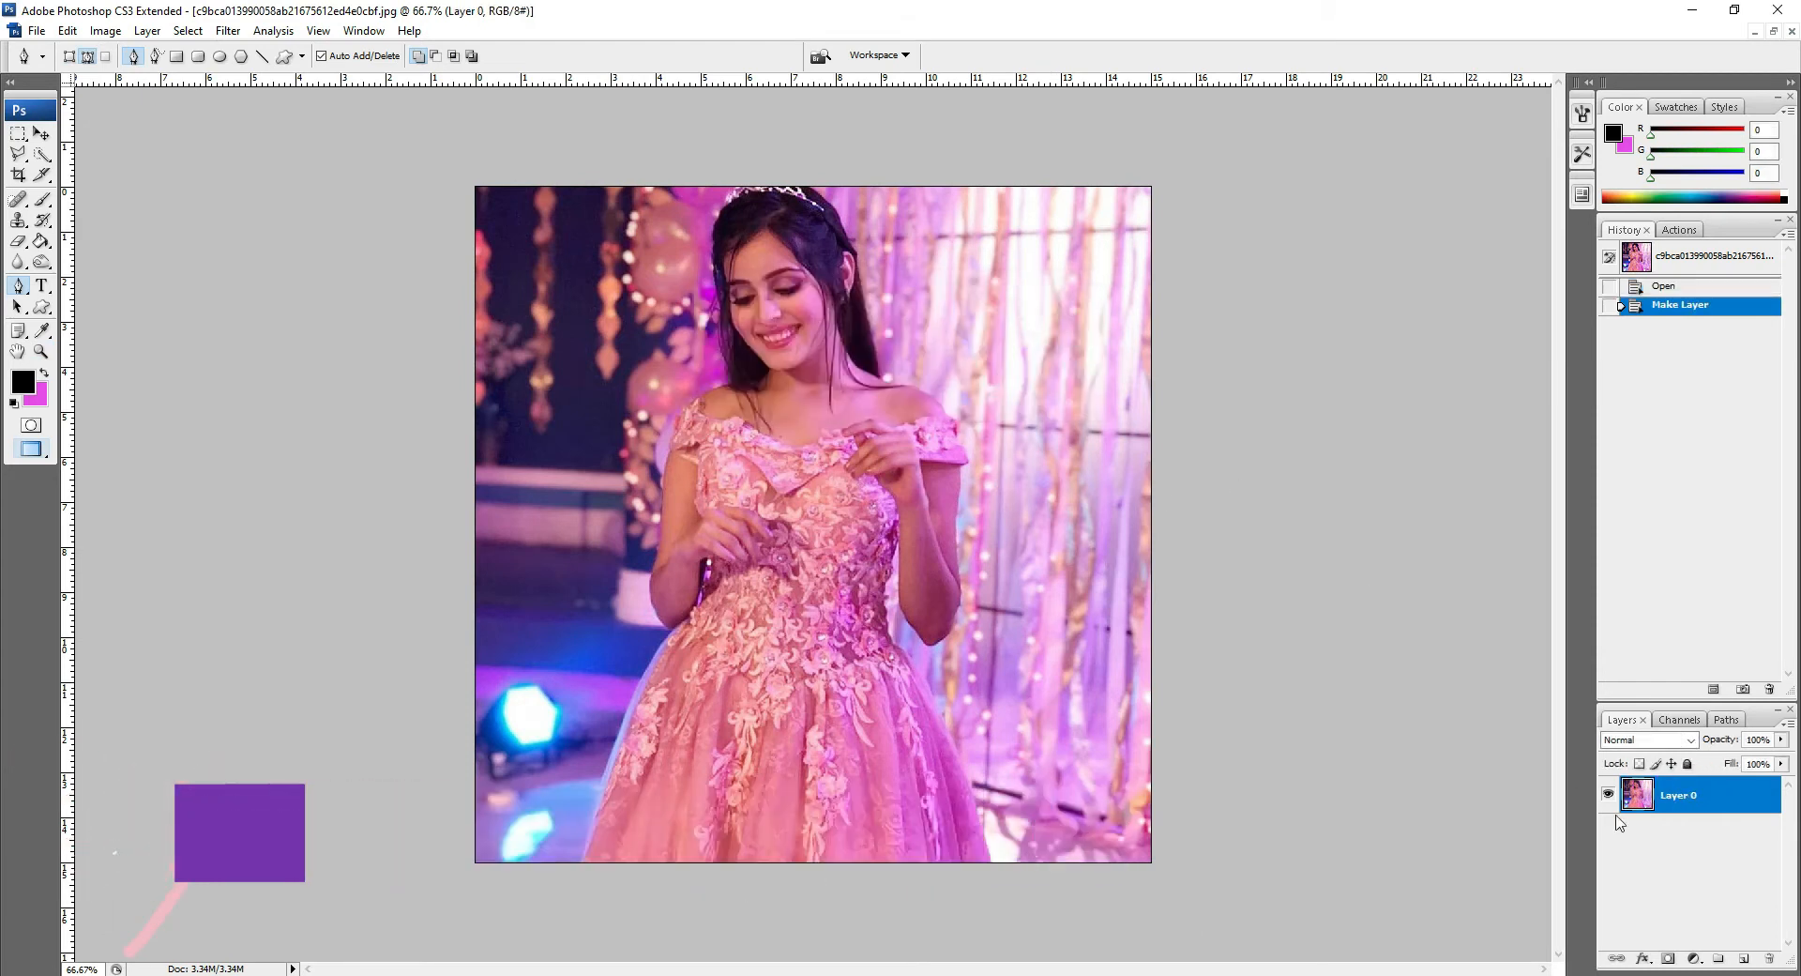
# Step: Duplicate Layer 0 as Layer 0 copy
pyautogui.rightClick(1677, 811)
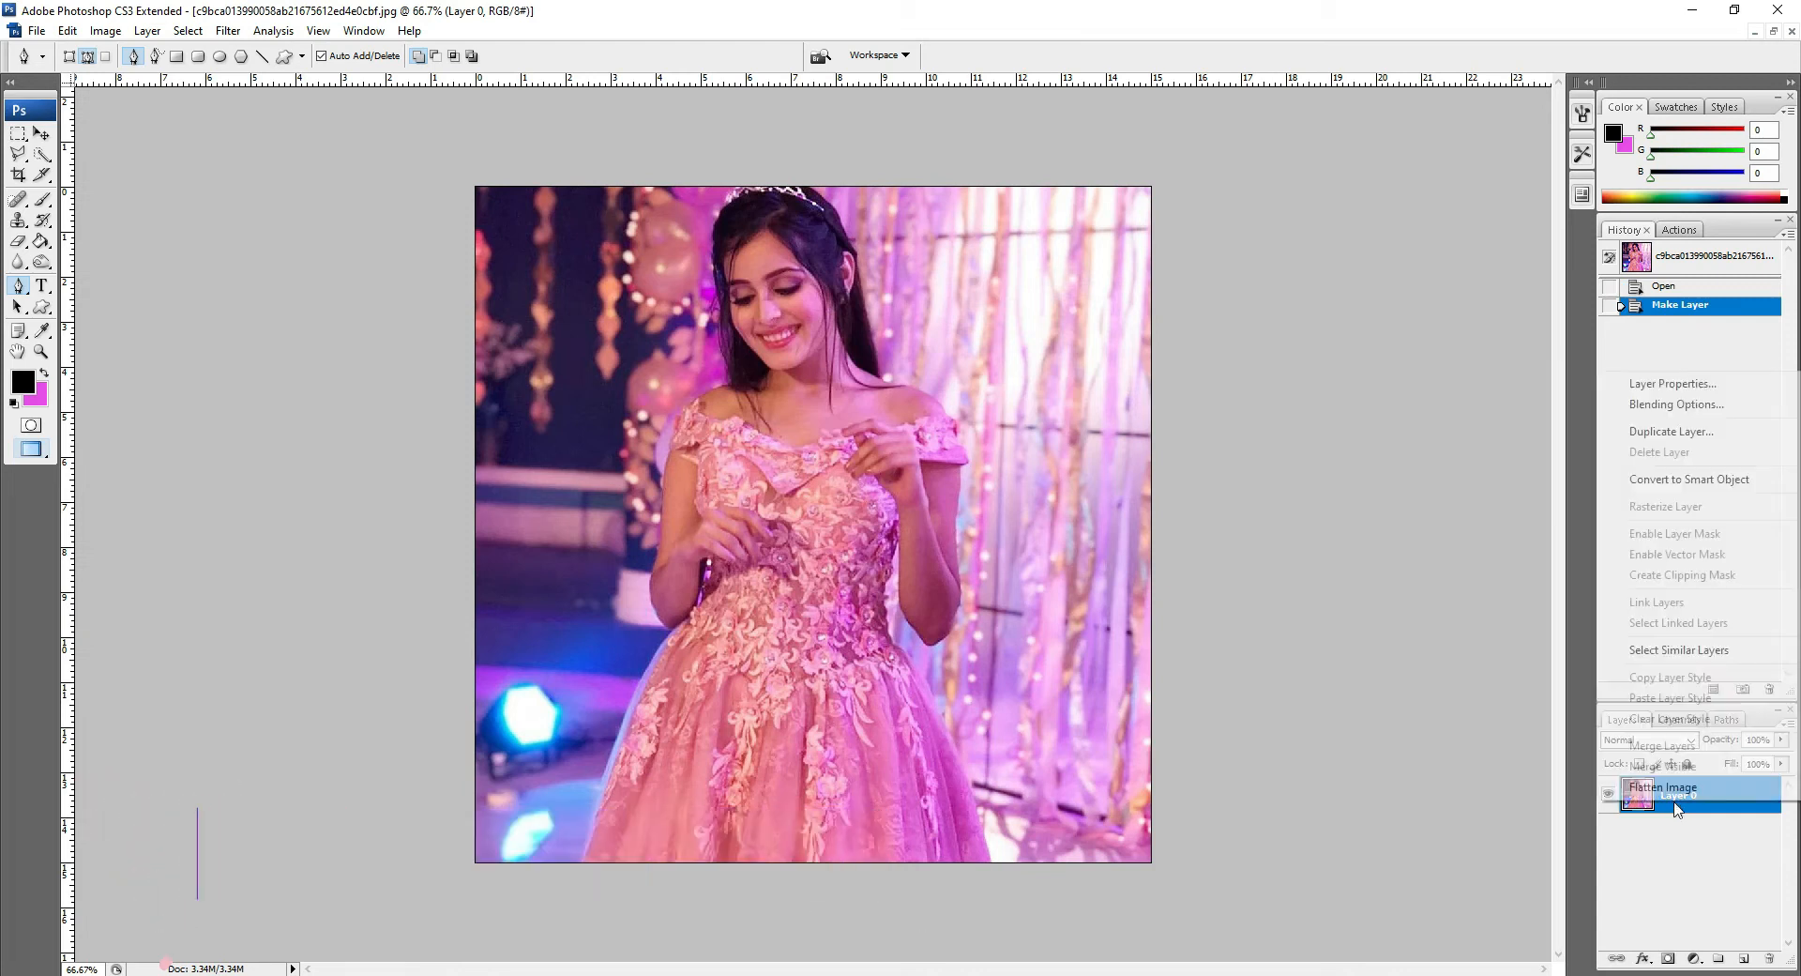
pyautogui.click(1670, 431)
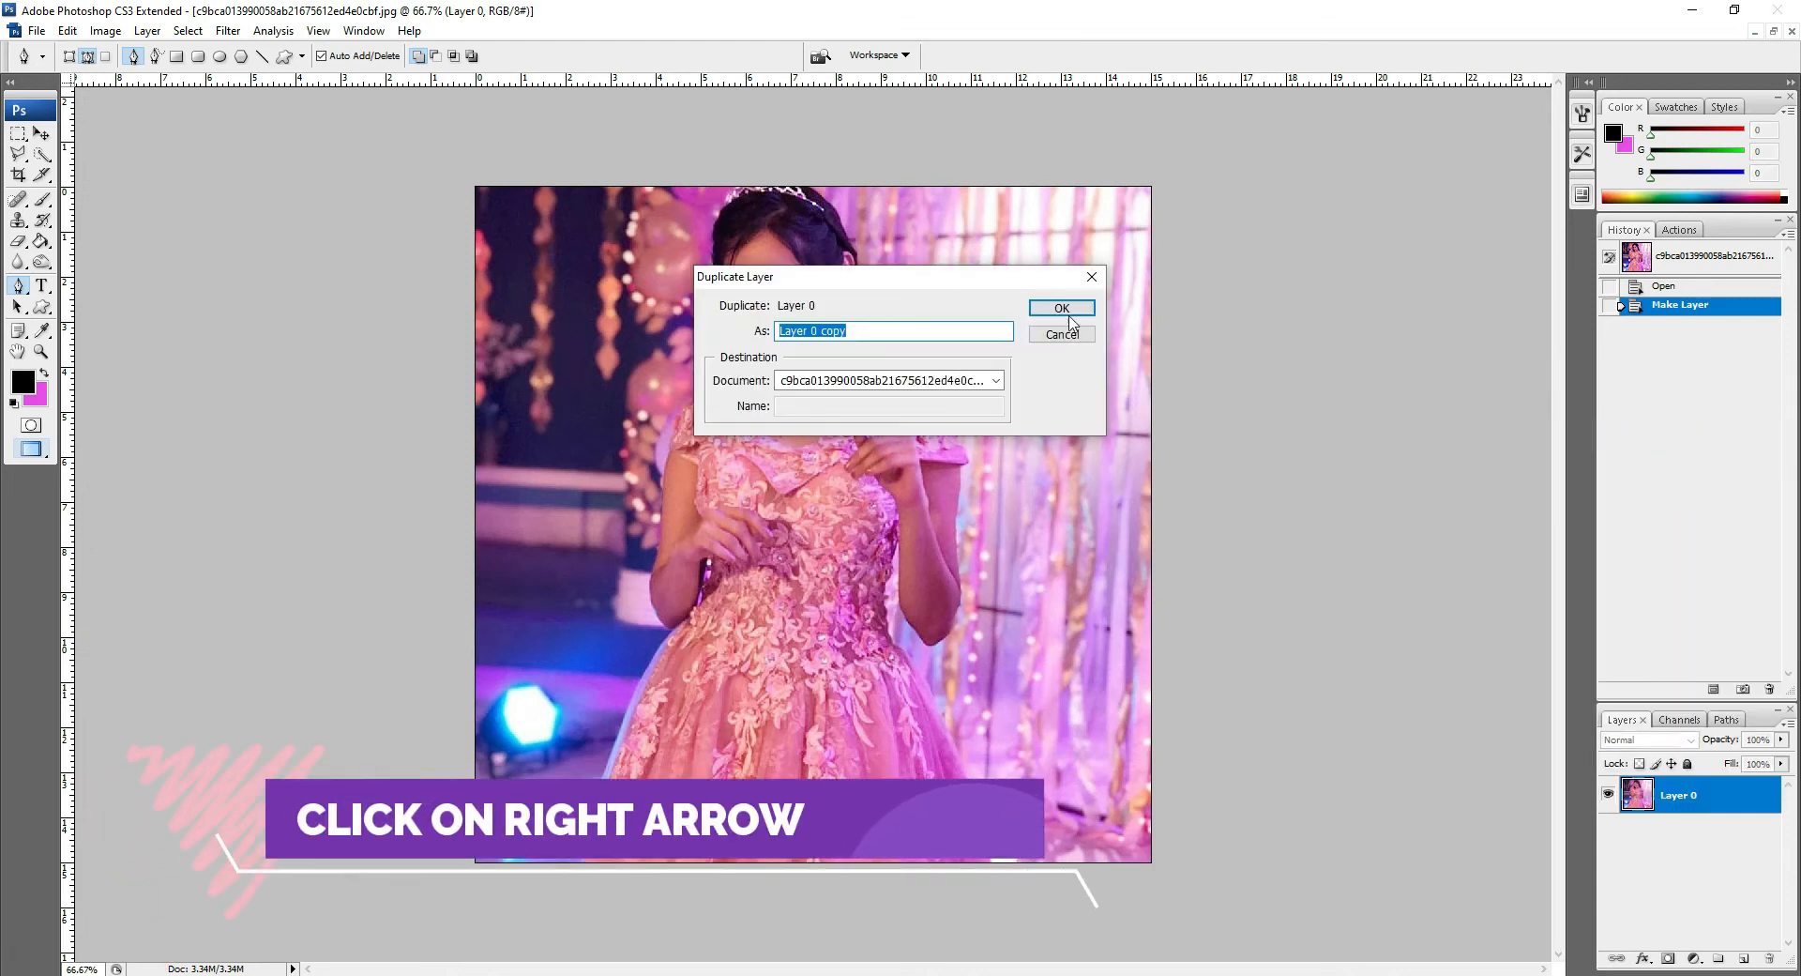
pyautogui.click(1061, 308)
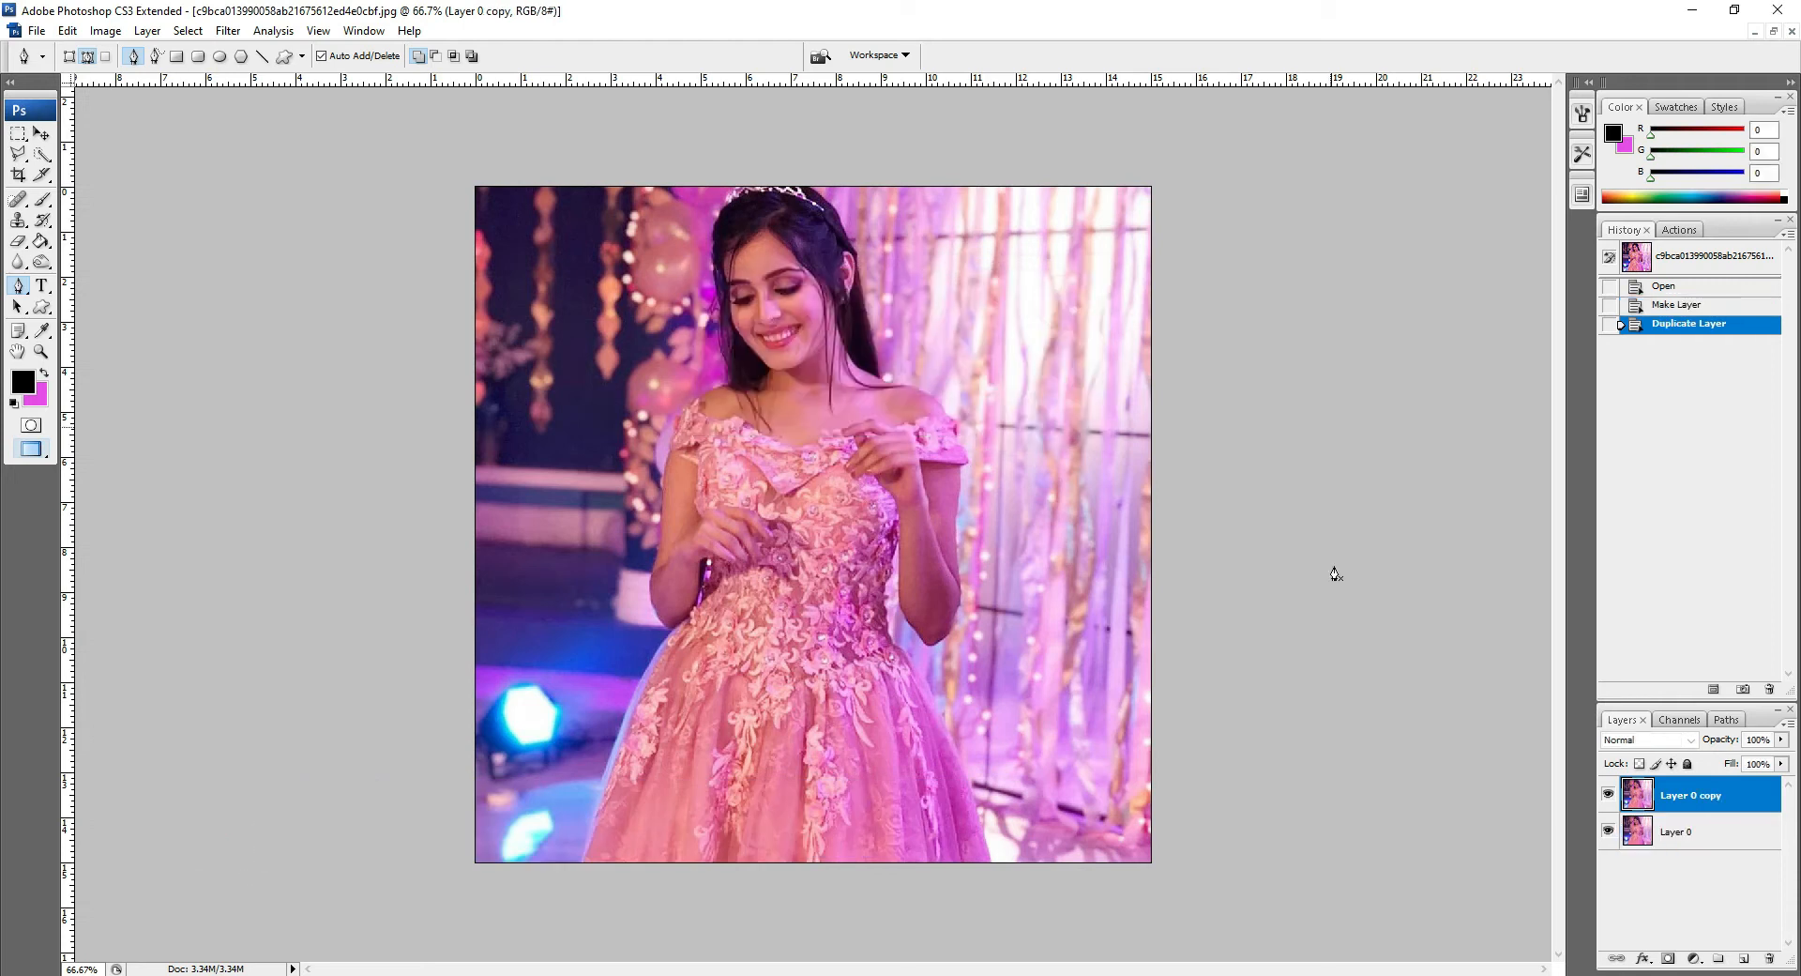
# Step: Start a Pen path by placing anchor points up the left edge of the gown
pyautogui.press('z')
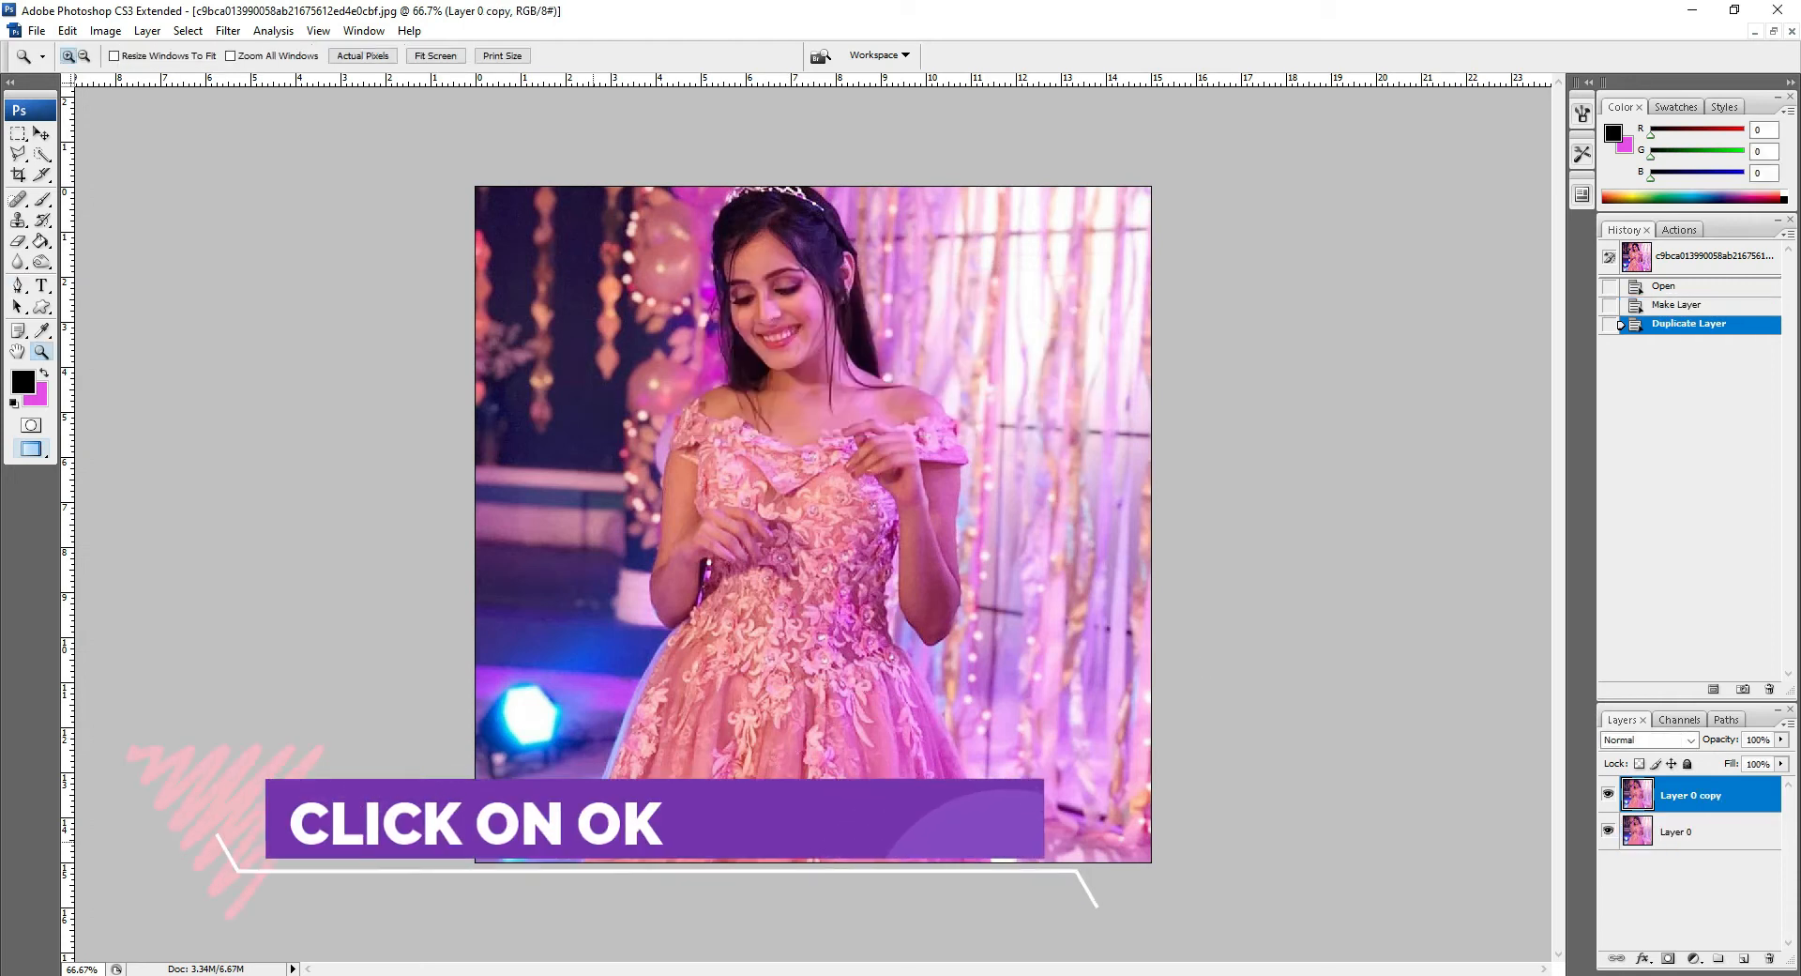
pyautogui.click(563, 861)
pyautogui.click(563, 861)
pyautogui.press('p')
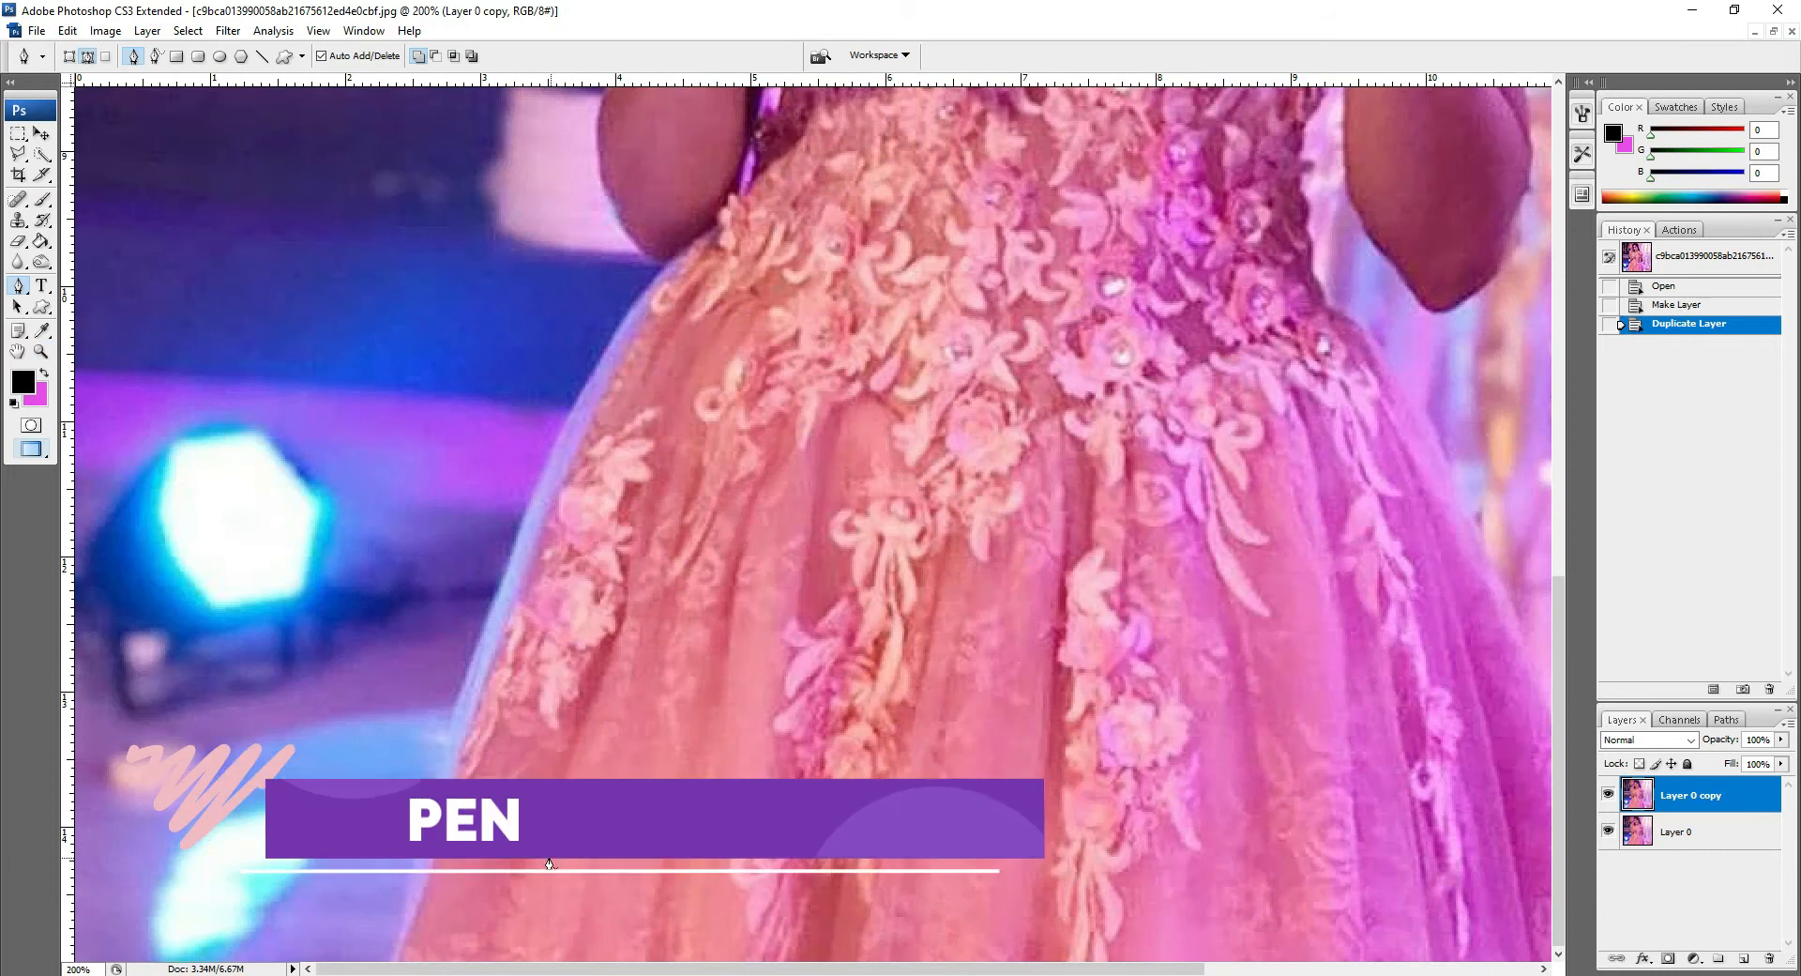
pyautogui.click(395, 951)
pyautogui.click(398, 908)
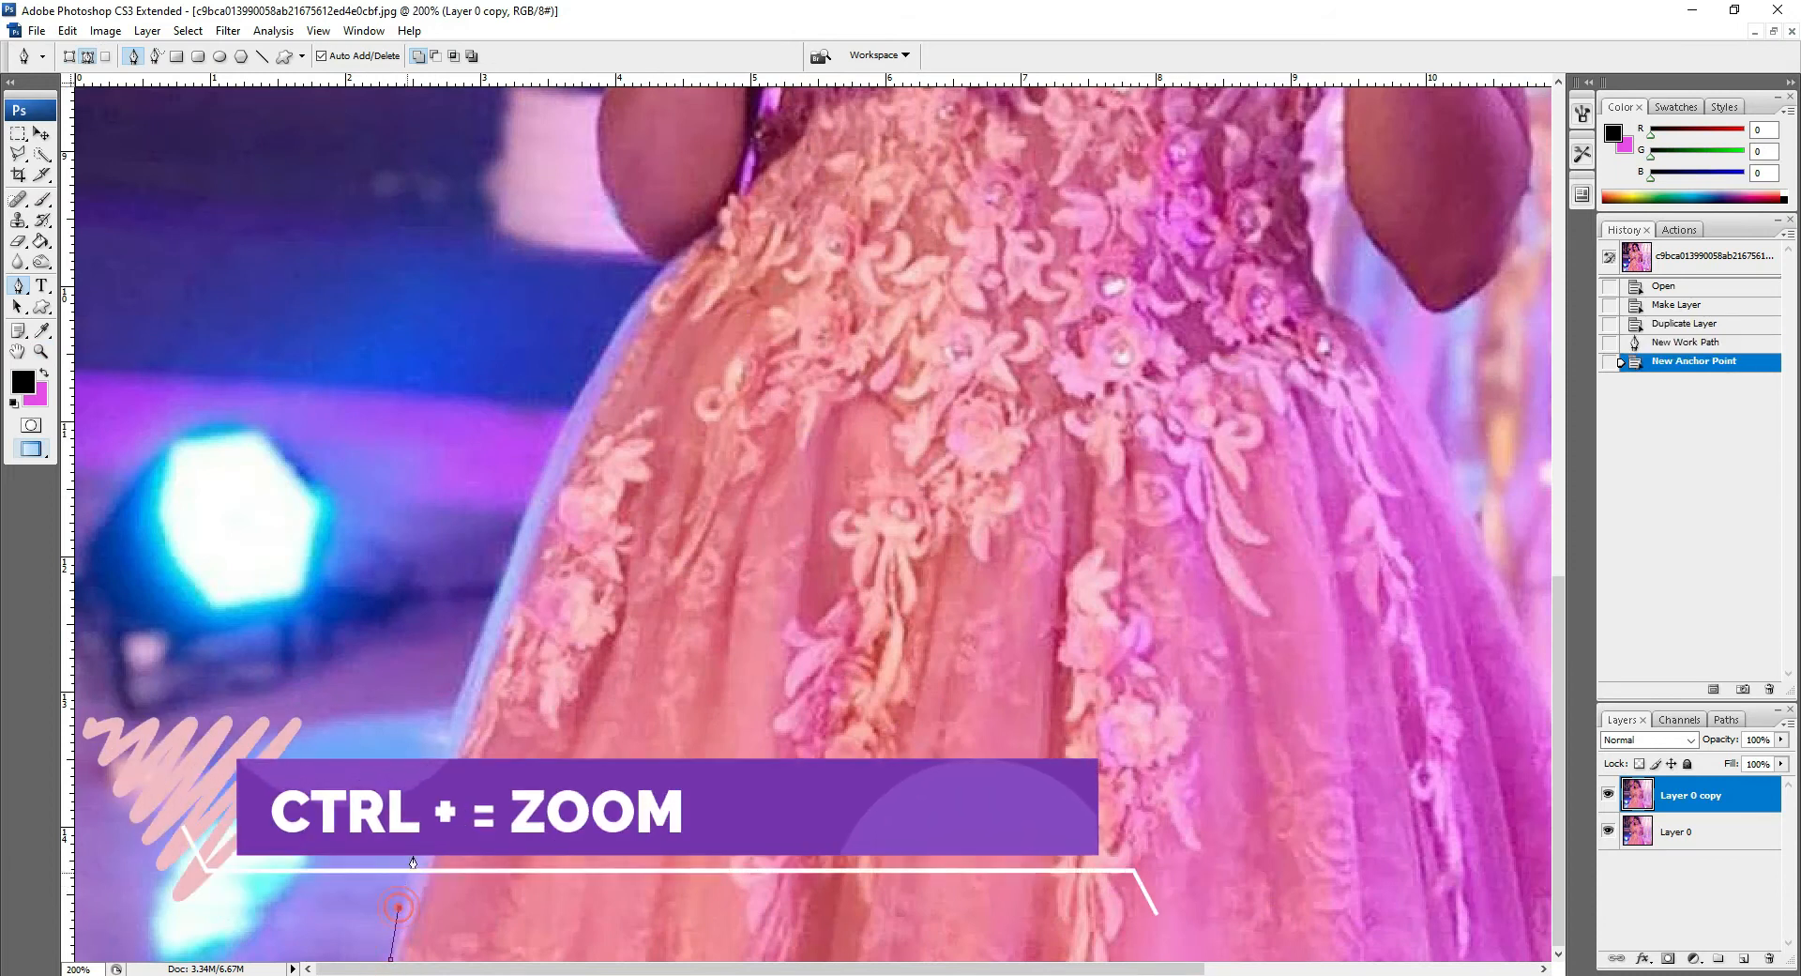
pyautogui.click(446, 735)
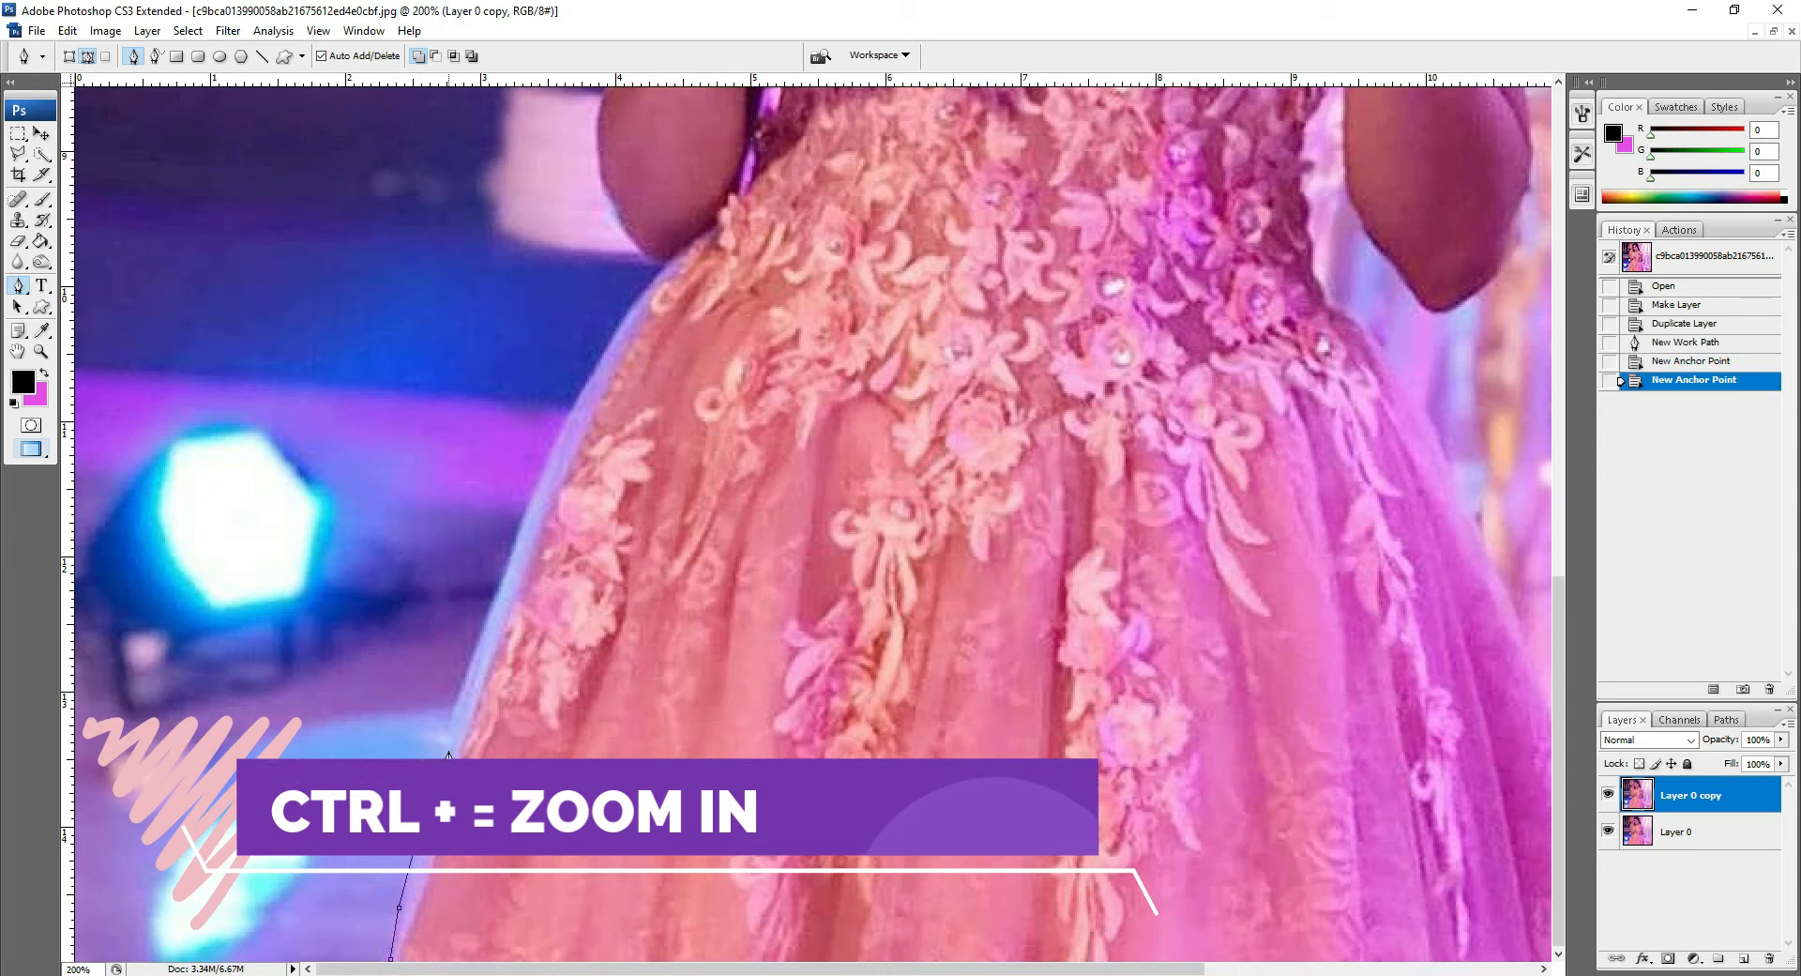
pyautogui.click(446, 728)
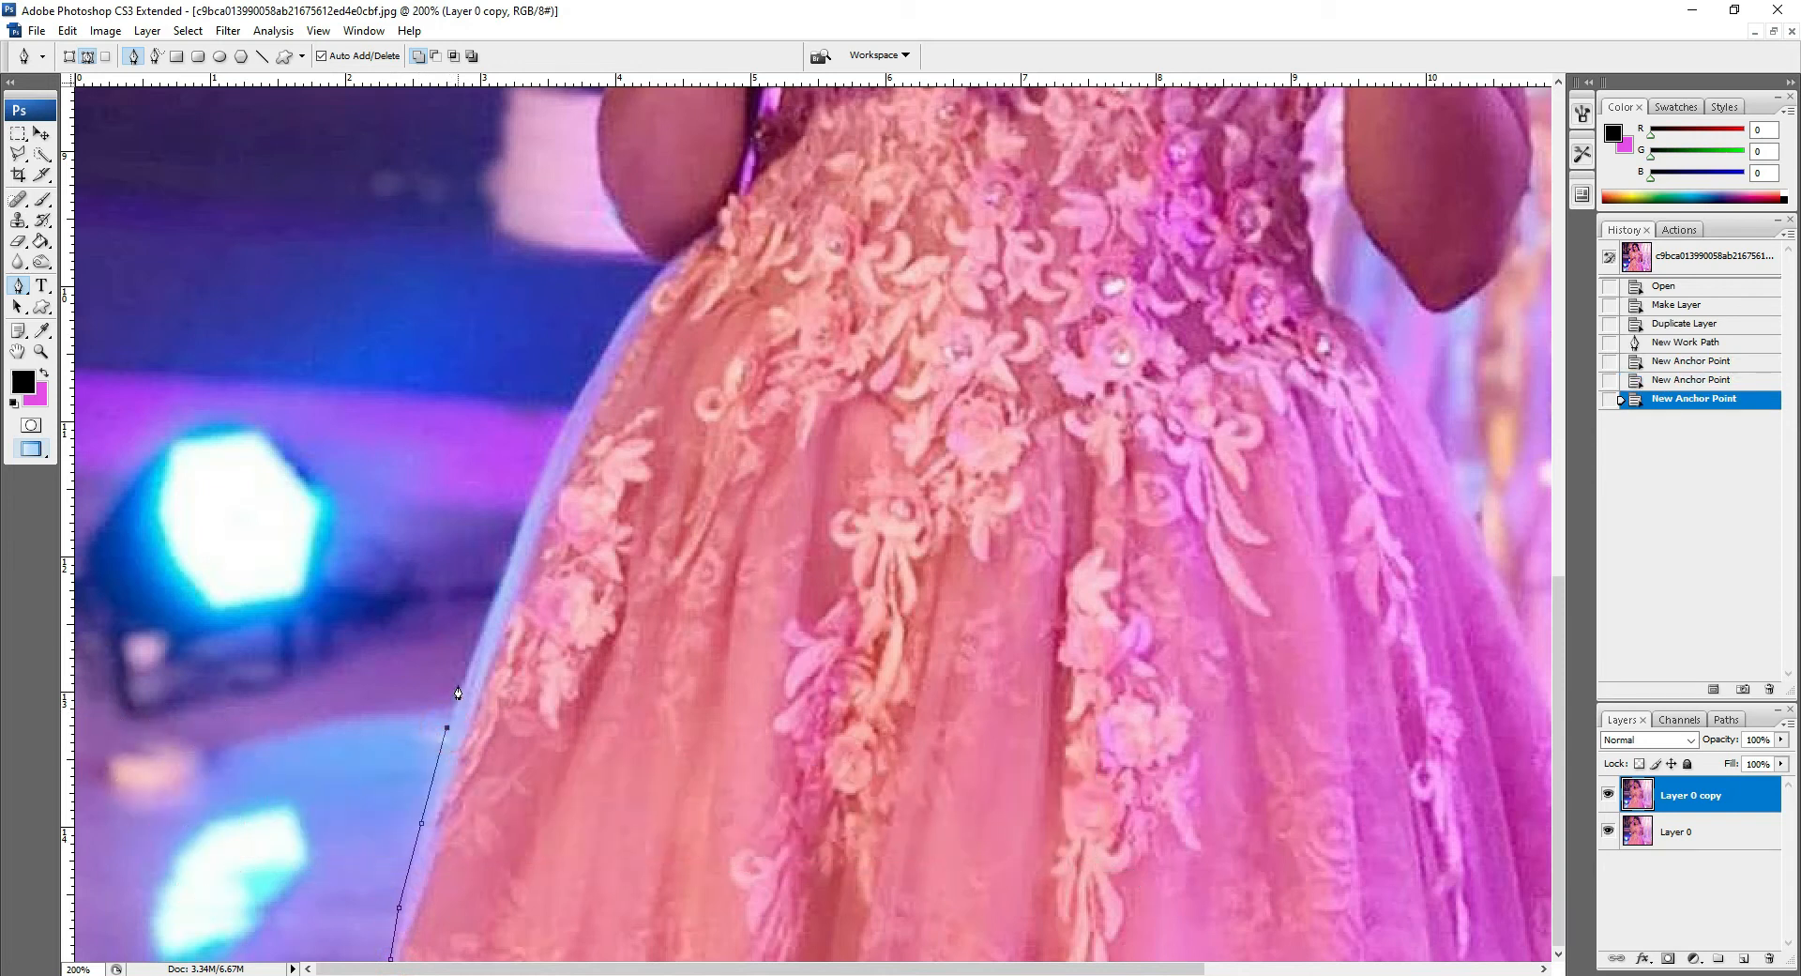
pyautogui.click(463, 676)
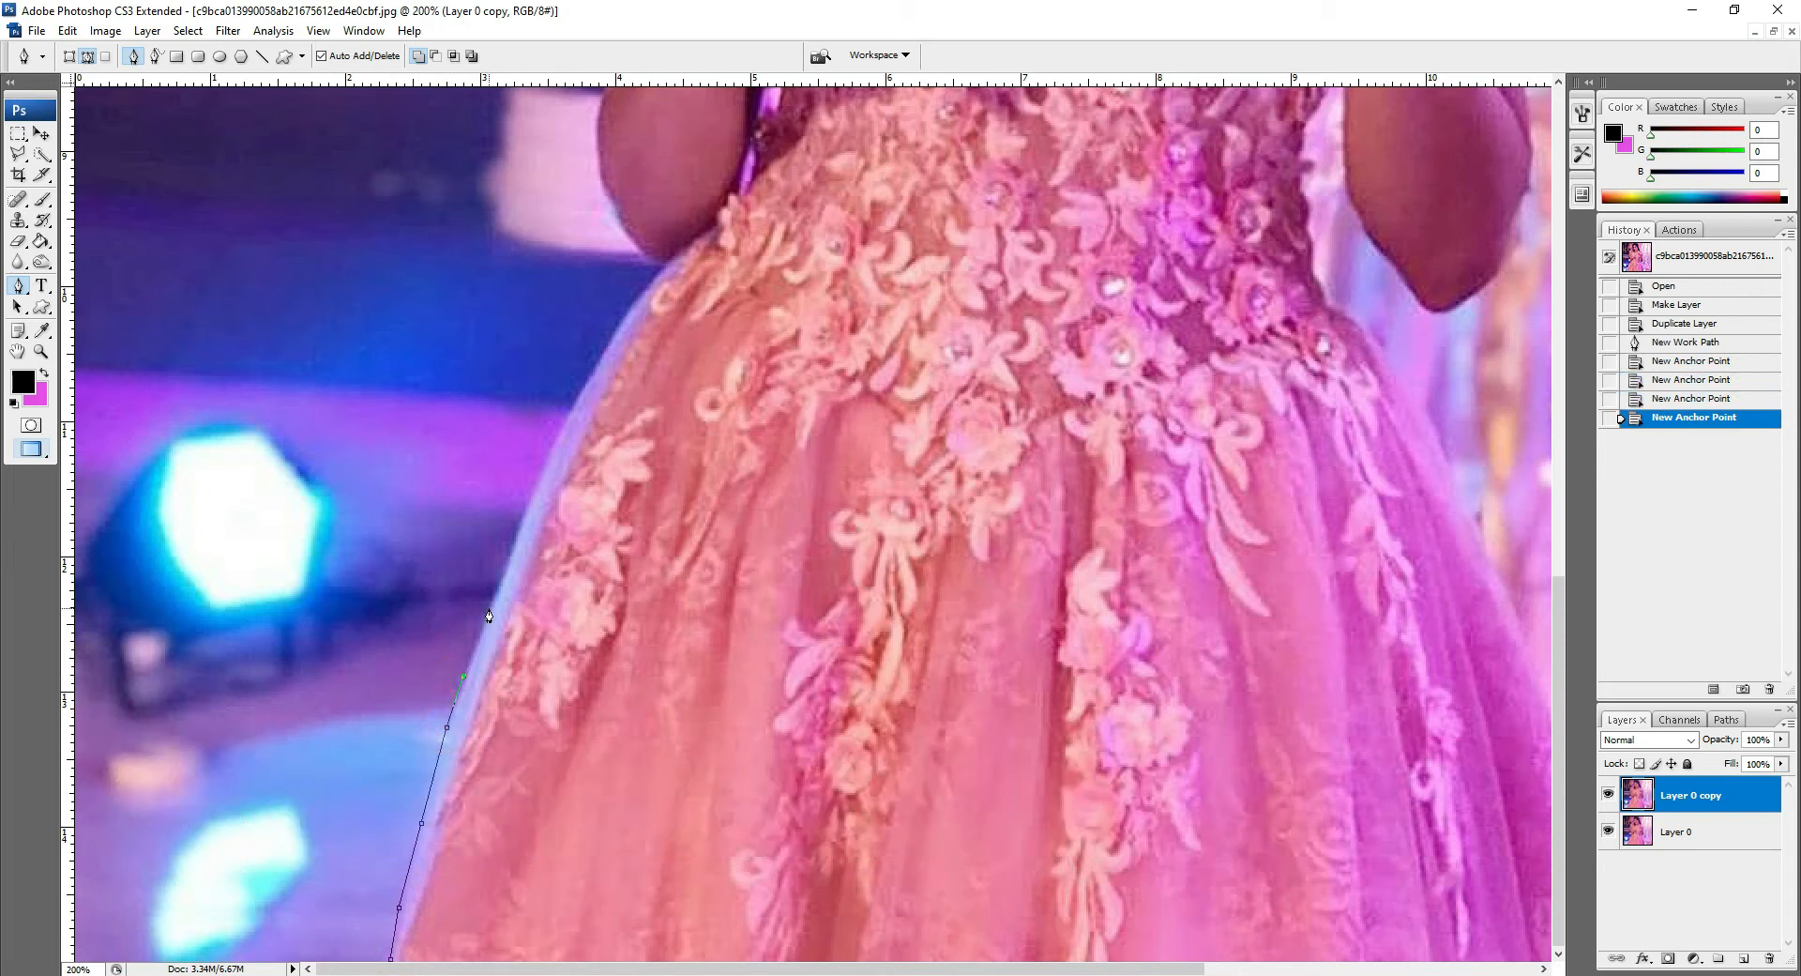
pyautogui.click(491, 601)
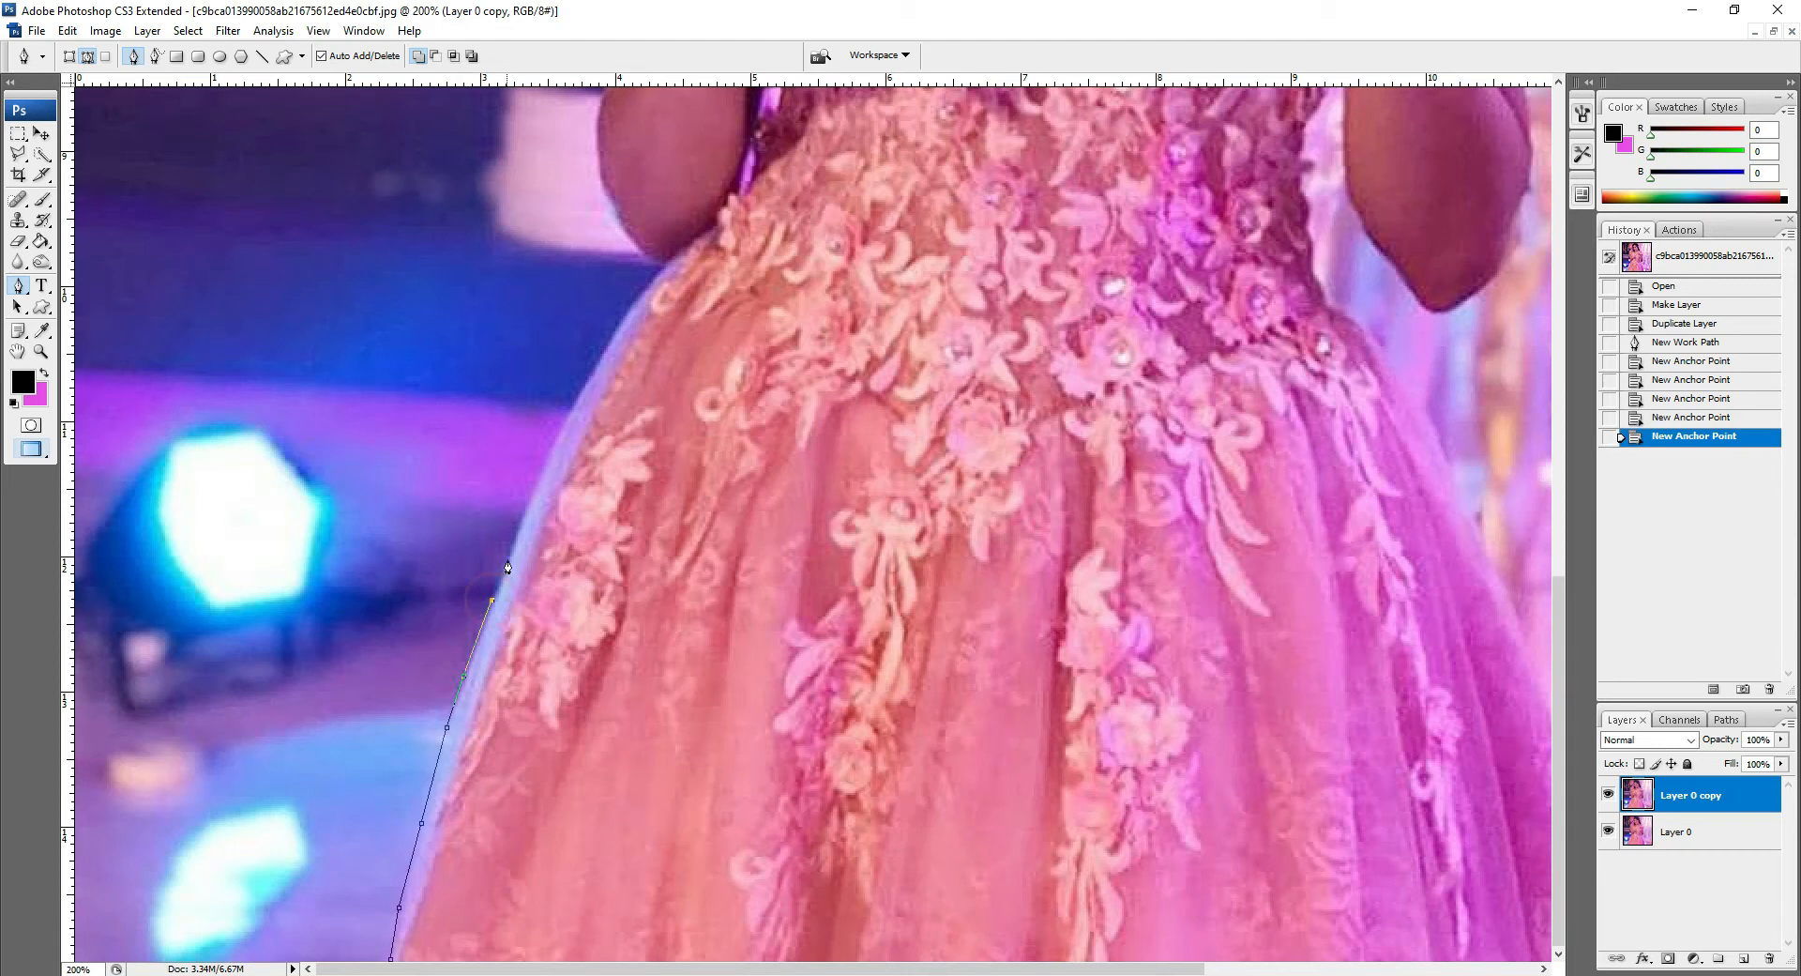
pyautogui.click(521, 514)
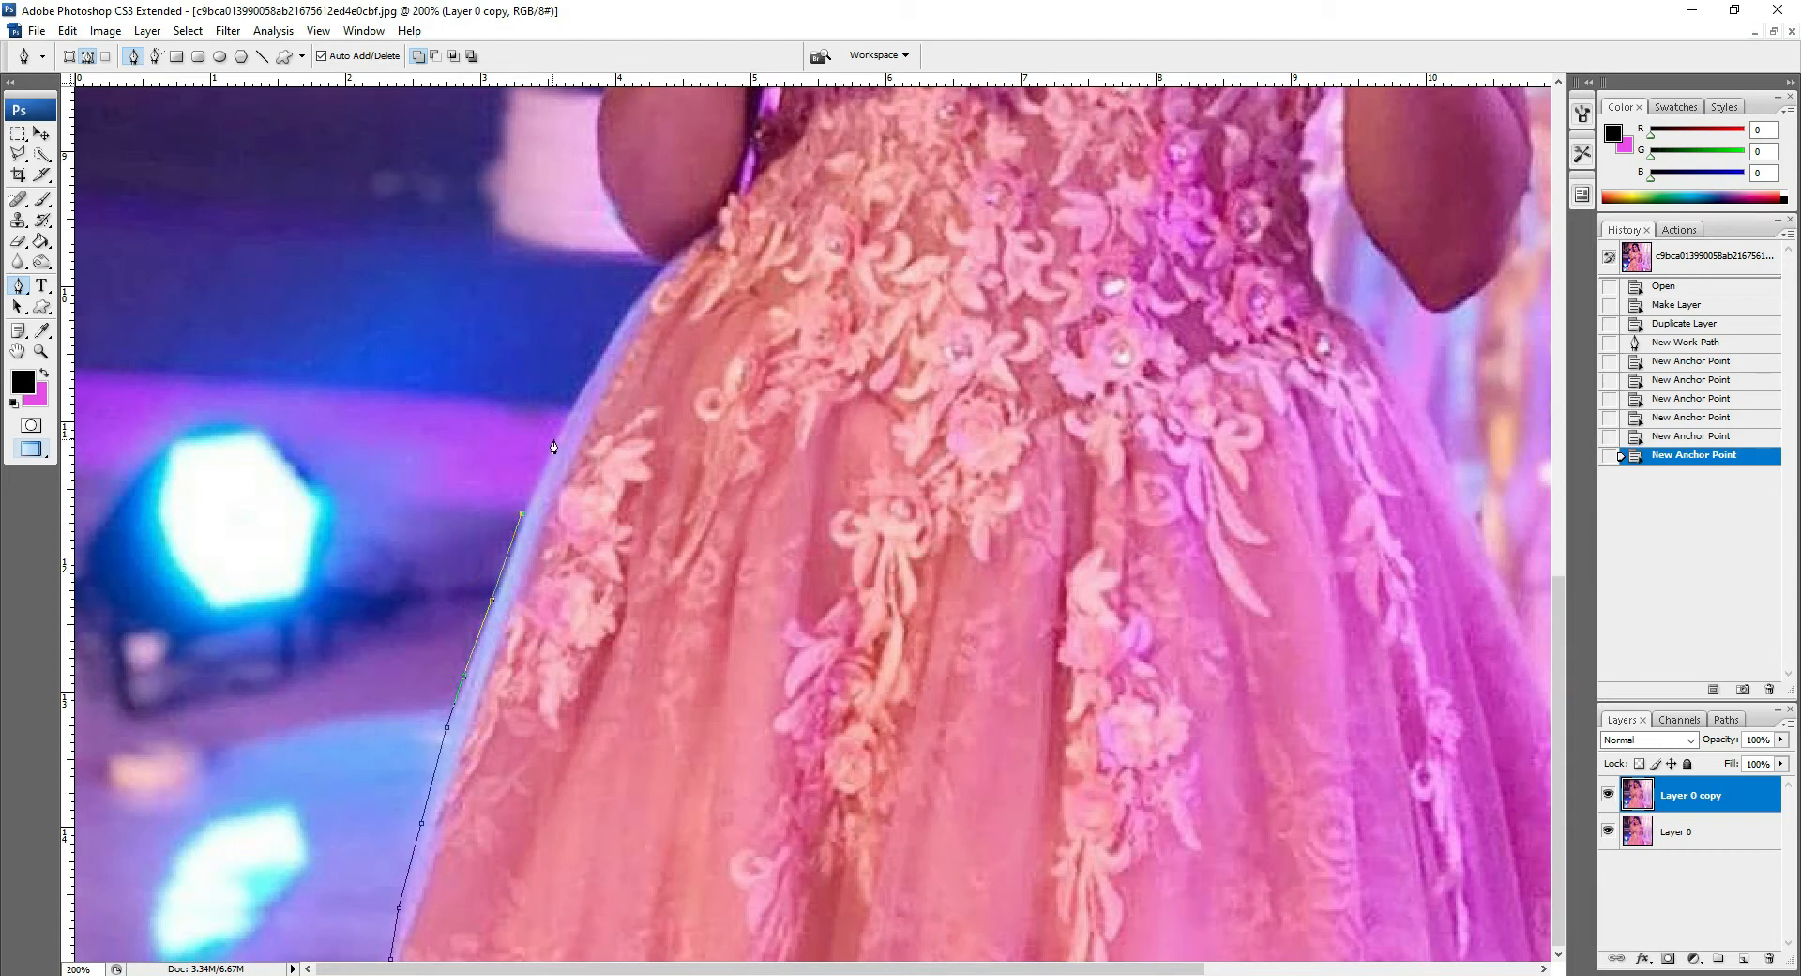
pyautogui.click(553, 440)
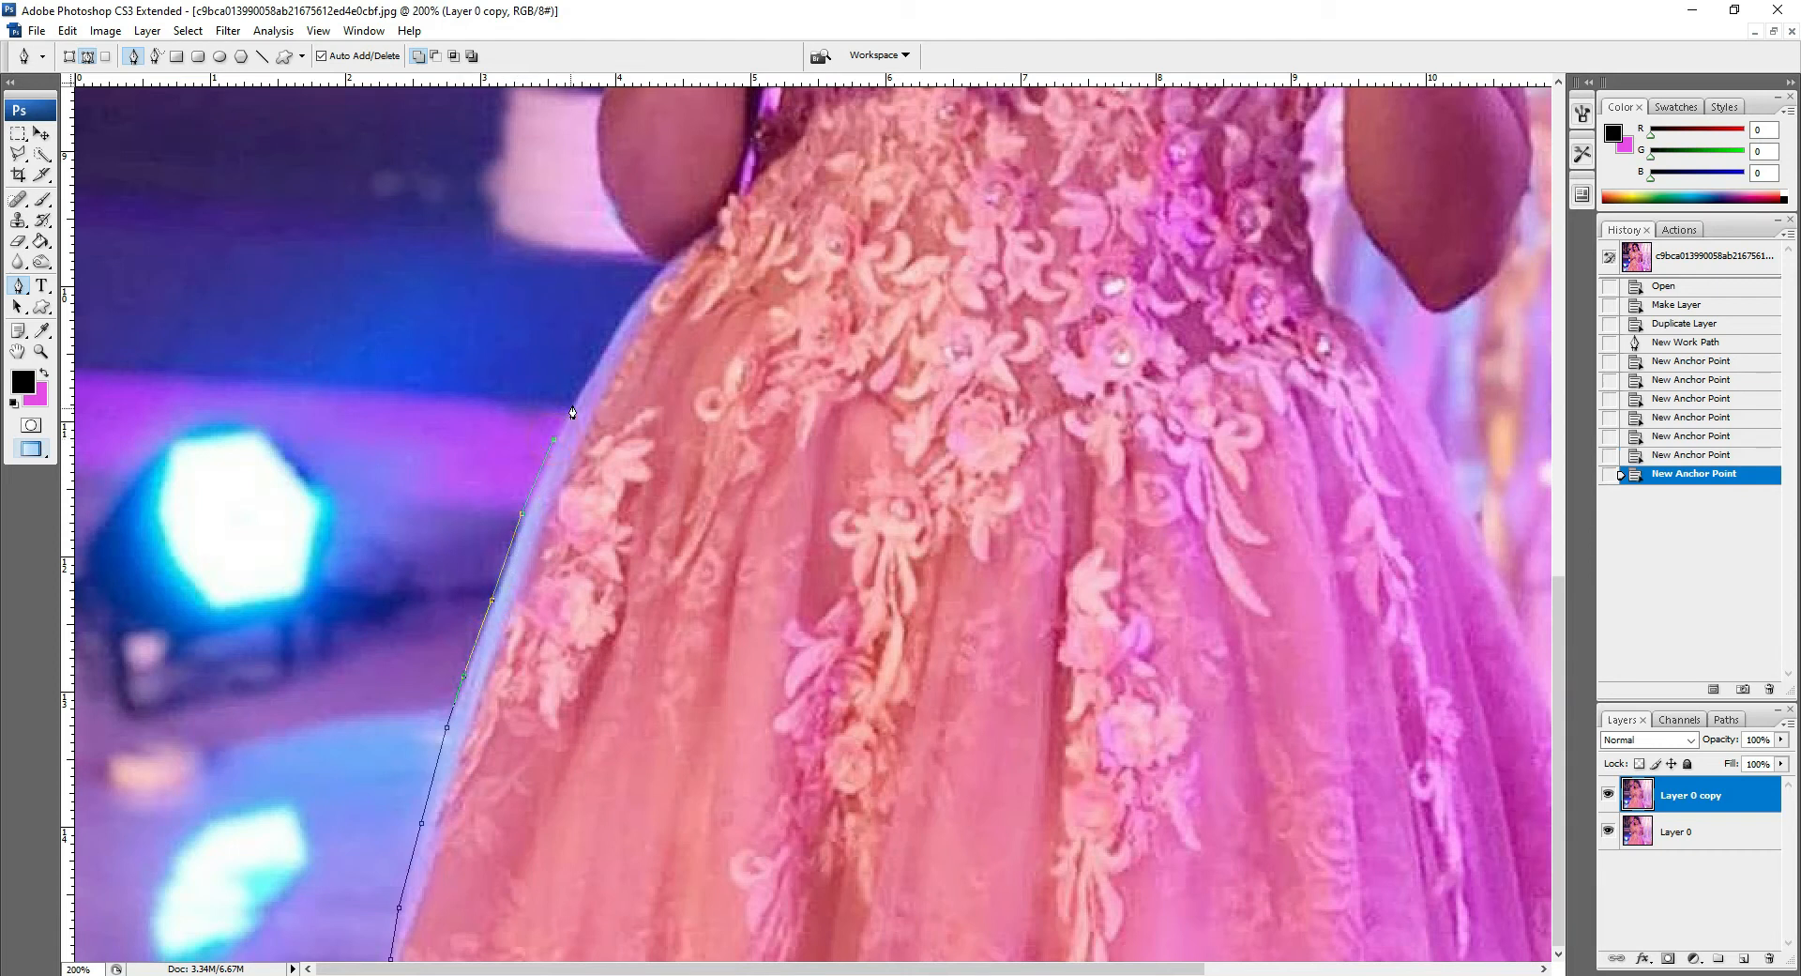
# Step: Continue the path around the outer edge of the left arm
pyautogui.click(605, 348)
pyautogui.click(662, 270)
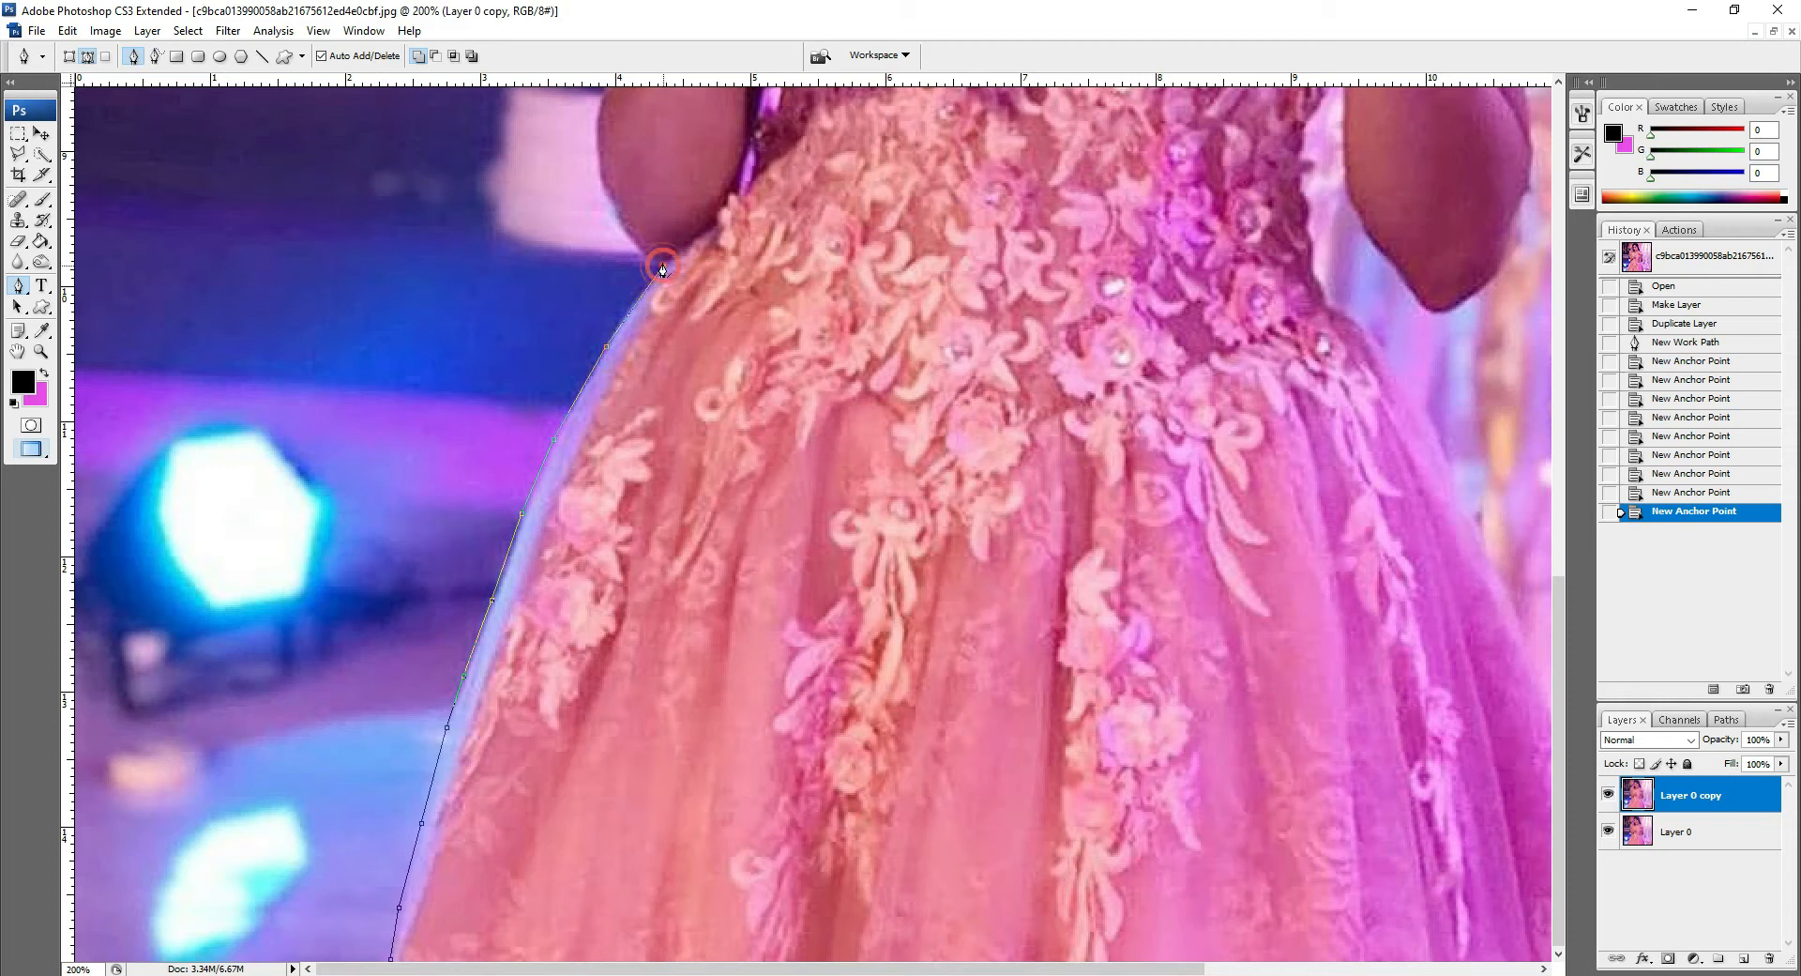
pyautogui.click(656, 260)
pyautogui.click(644, 253)
pyautogui.click(630, 246)
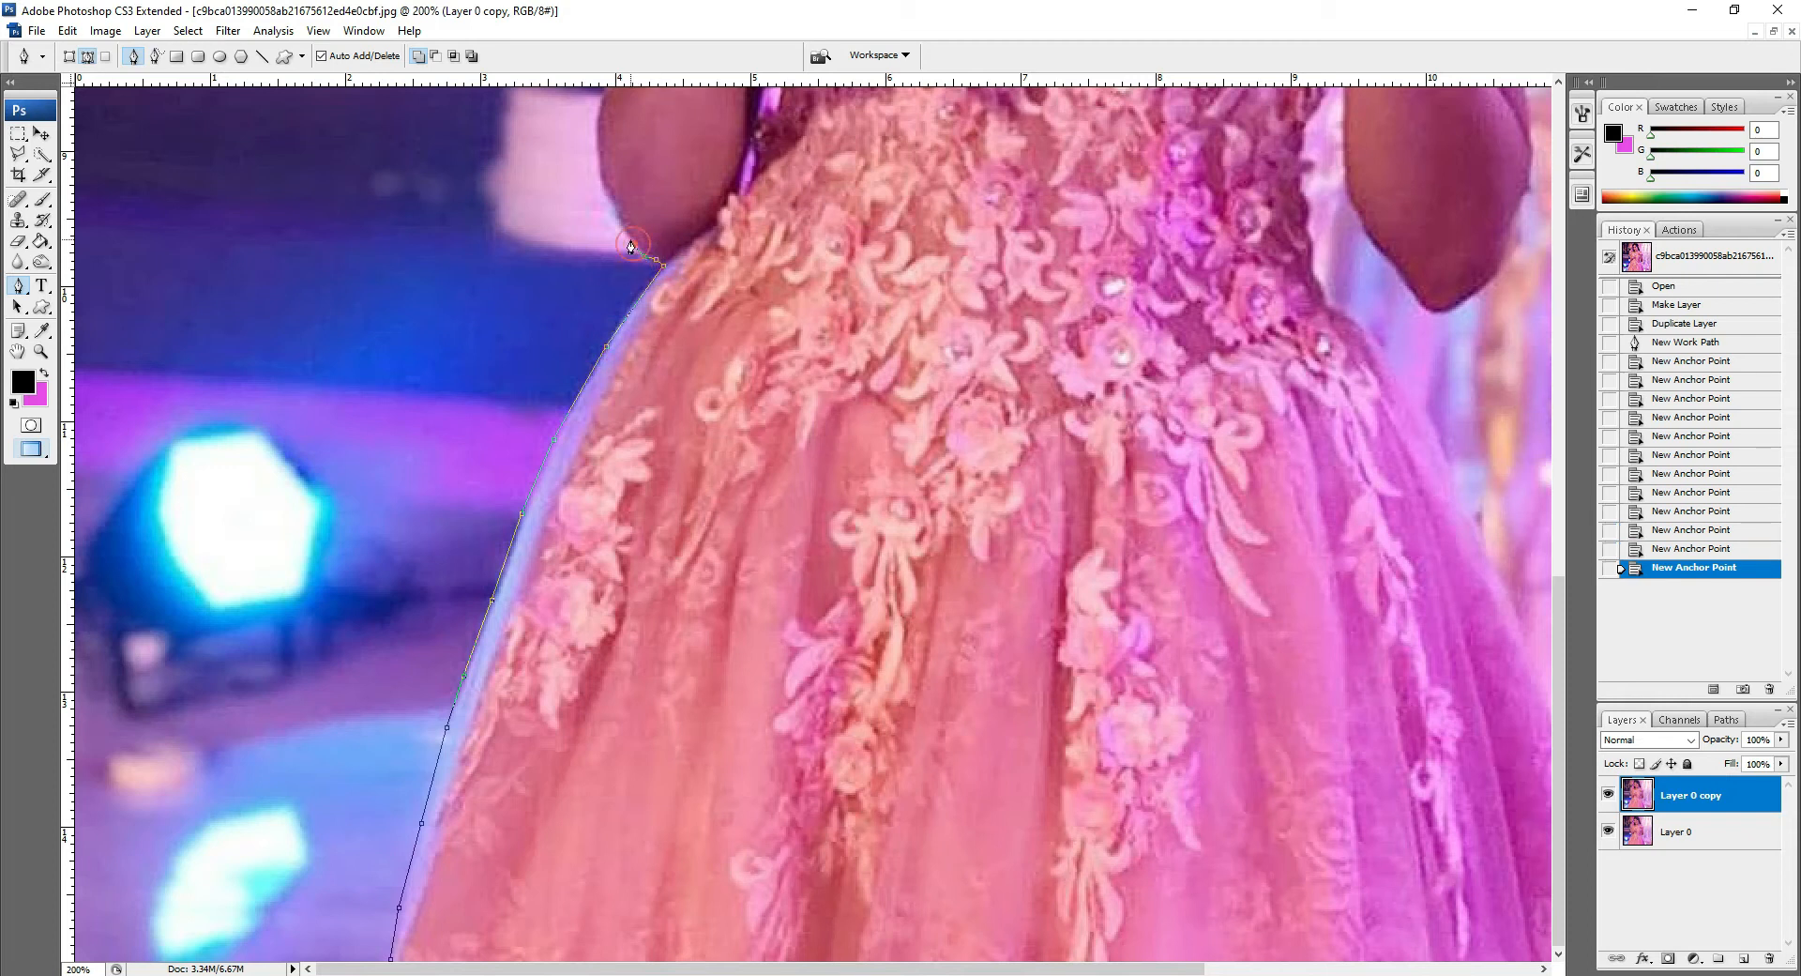
pyautogui.click(609, 207)
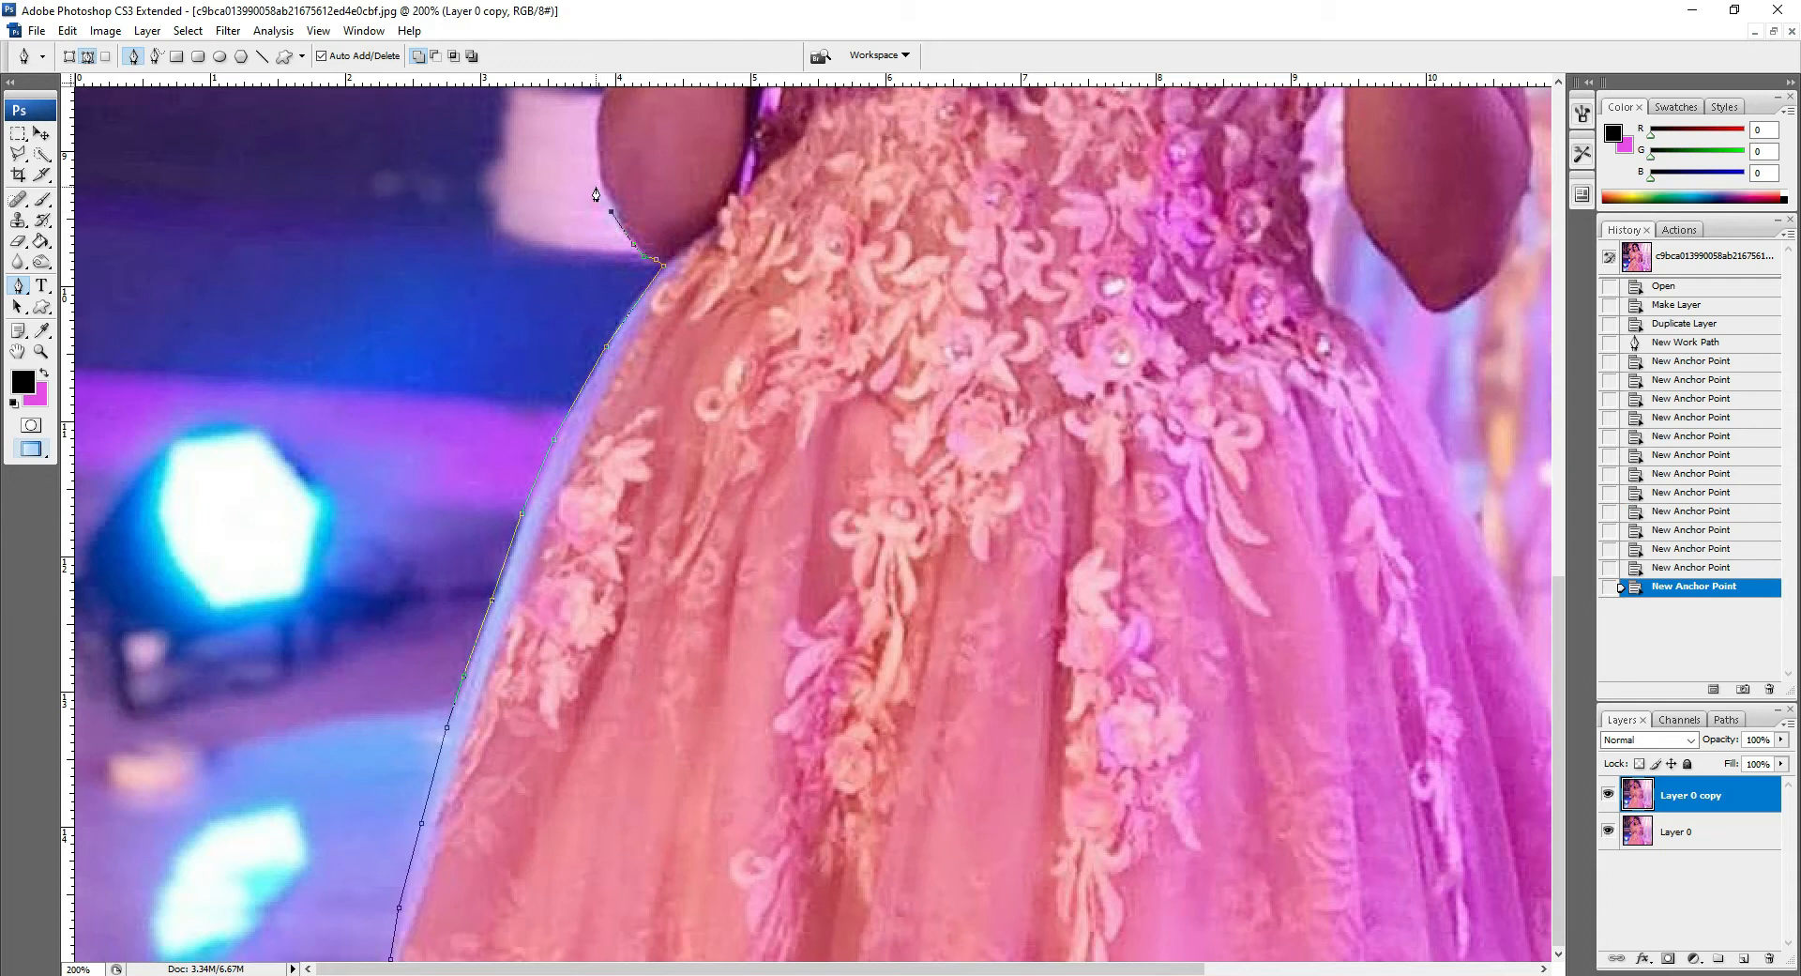
pyautogui.click(596, 186)
pyautogui.click(596, 114)
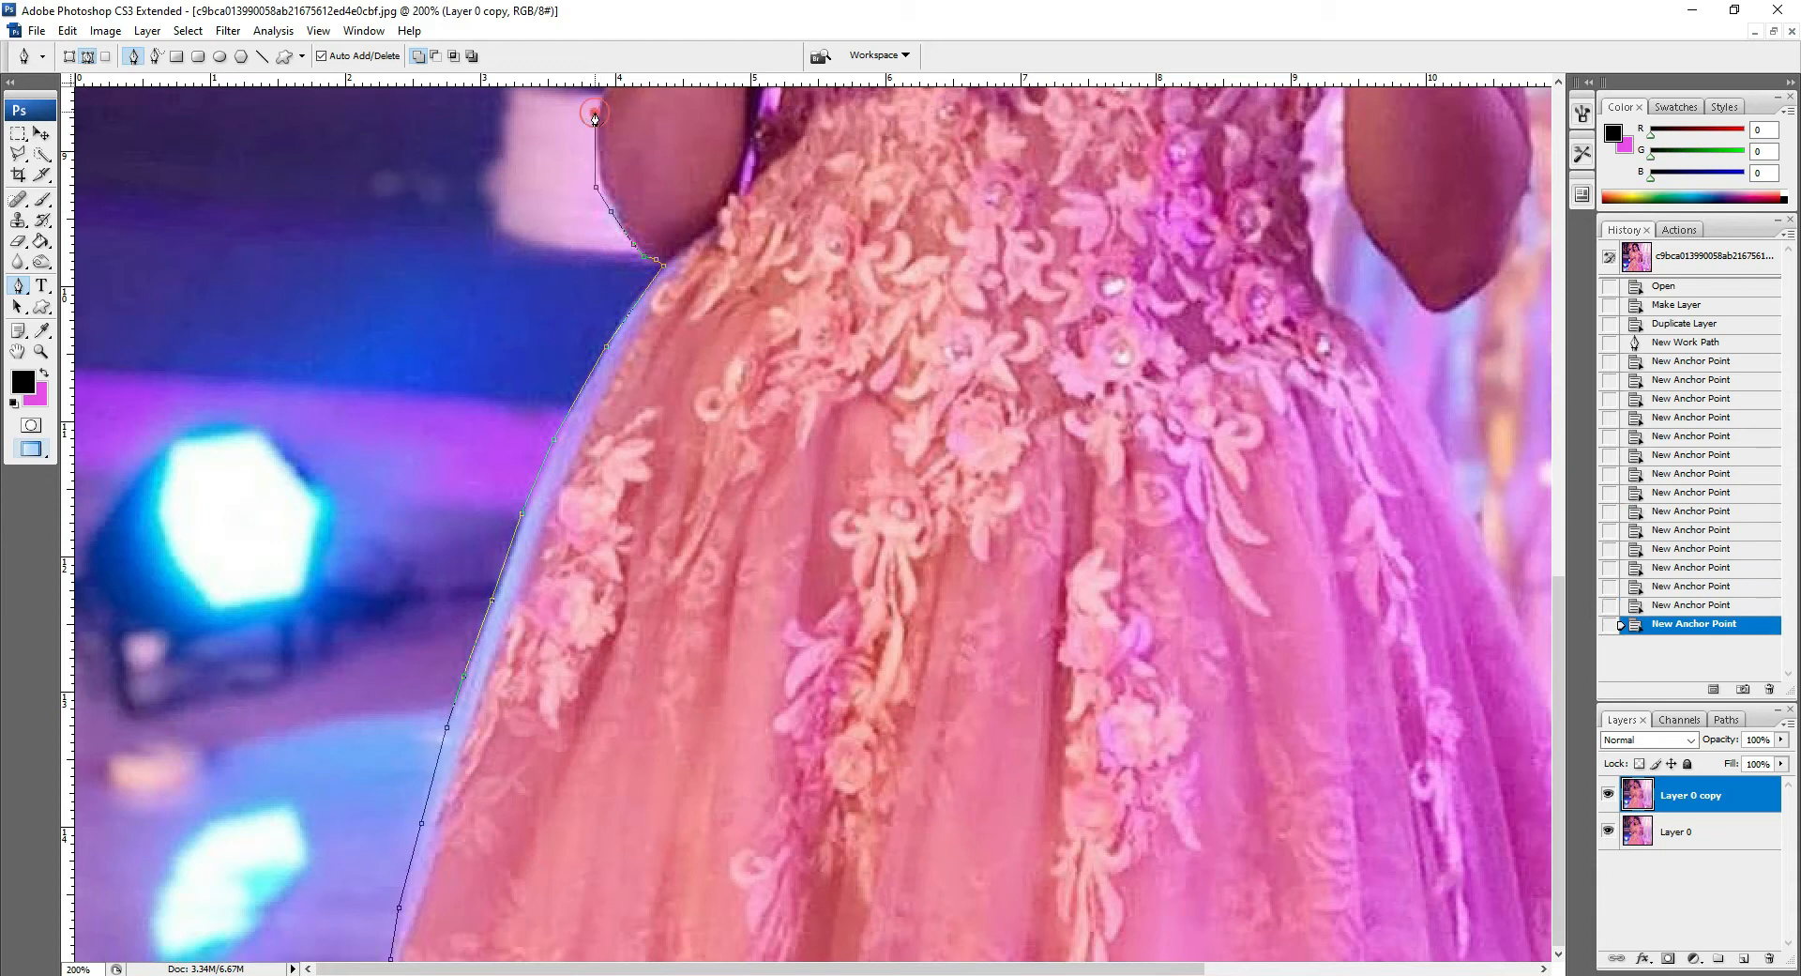
# Step: Continue the path up the left arm, then step back in History to remove the last anchor points
pyautogui.press('h')
pyautogui.moveTo(575, 390); pyautogui.dragTo(546, 671)
pyautogui.moveTo(720, 193); pyautogui.dragTo(546, 648)
pyautogui.press('p')
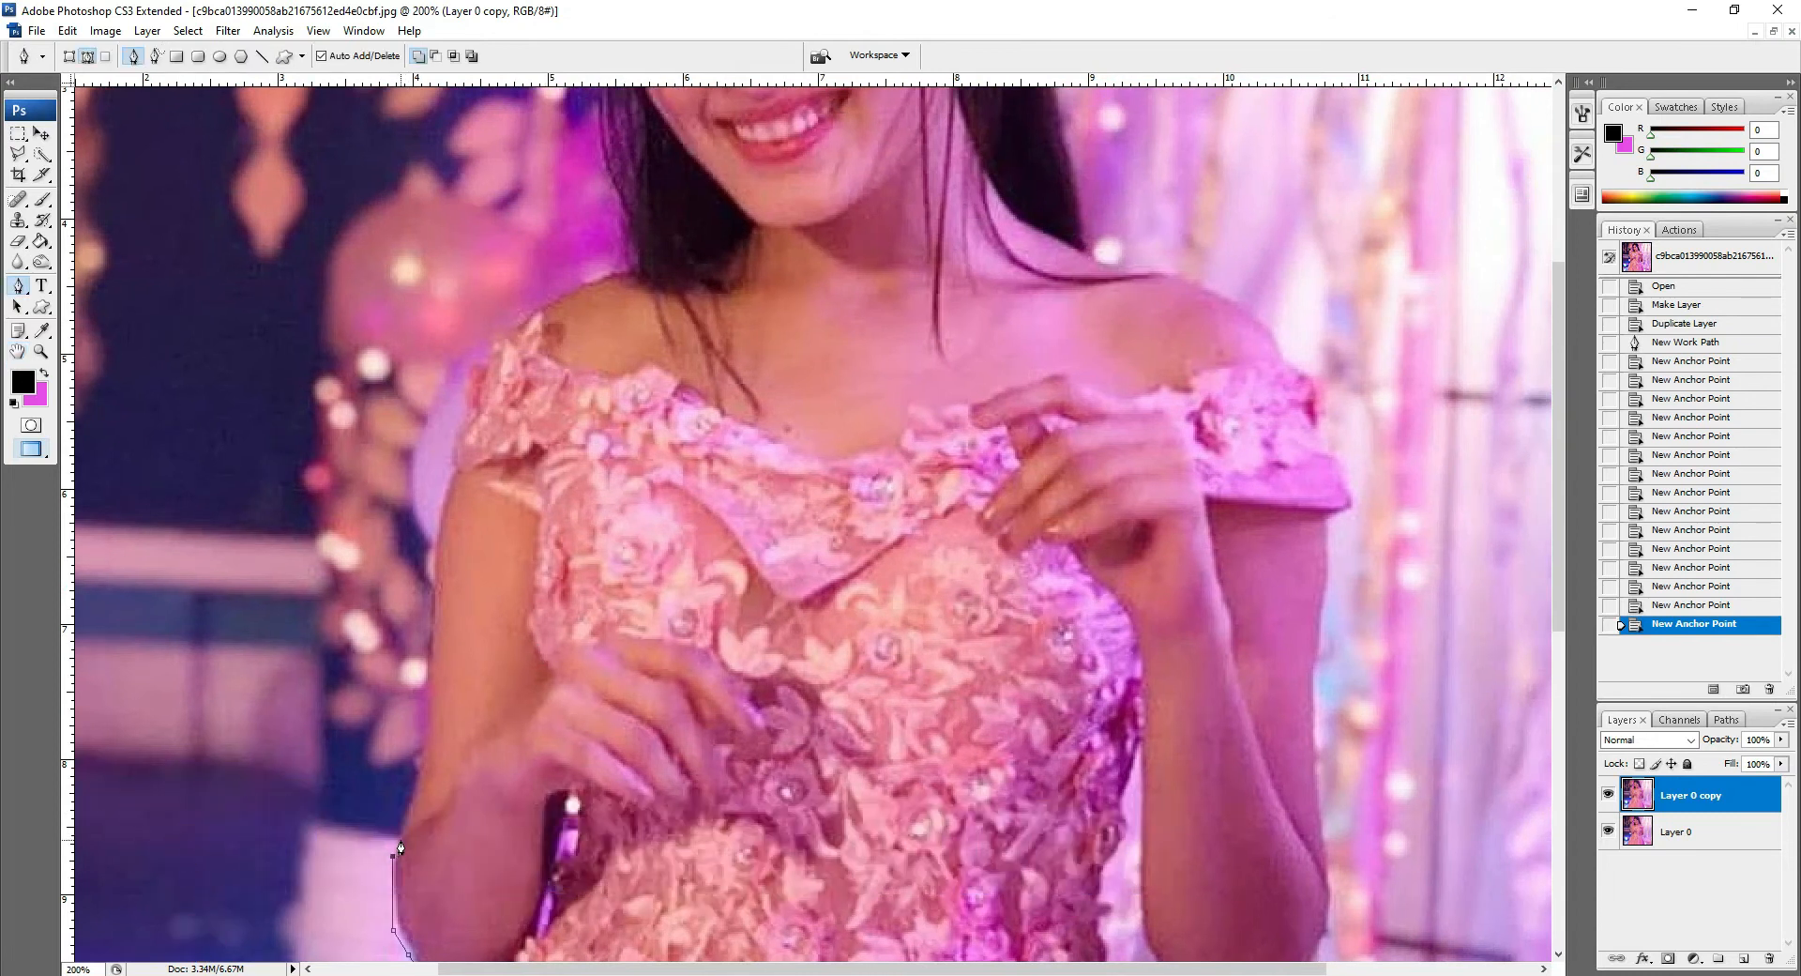
pyautogui.click(398, 836)
pyautogui.click(408, 804)
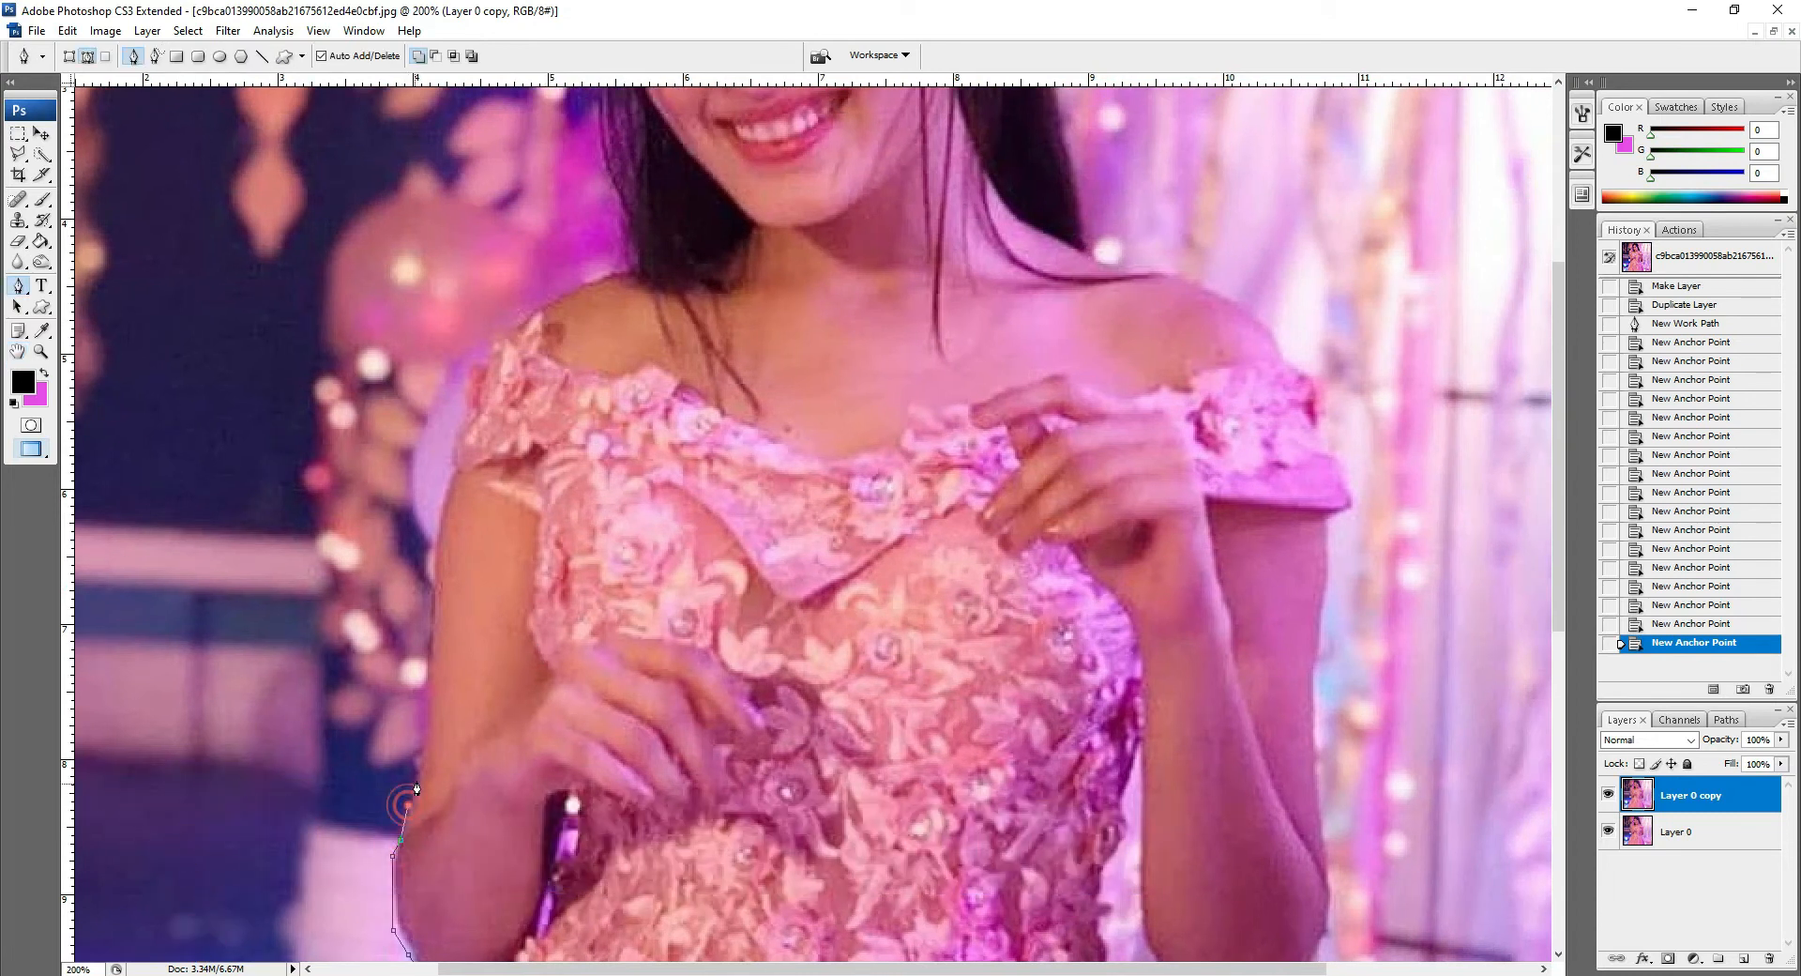
pyautogui.click(427, 692)
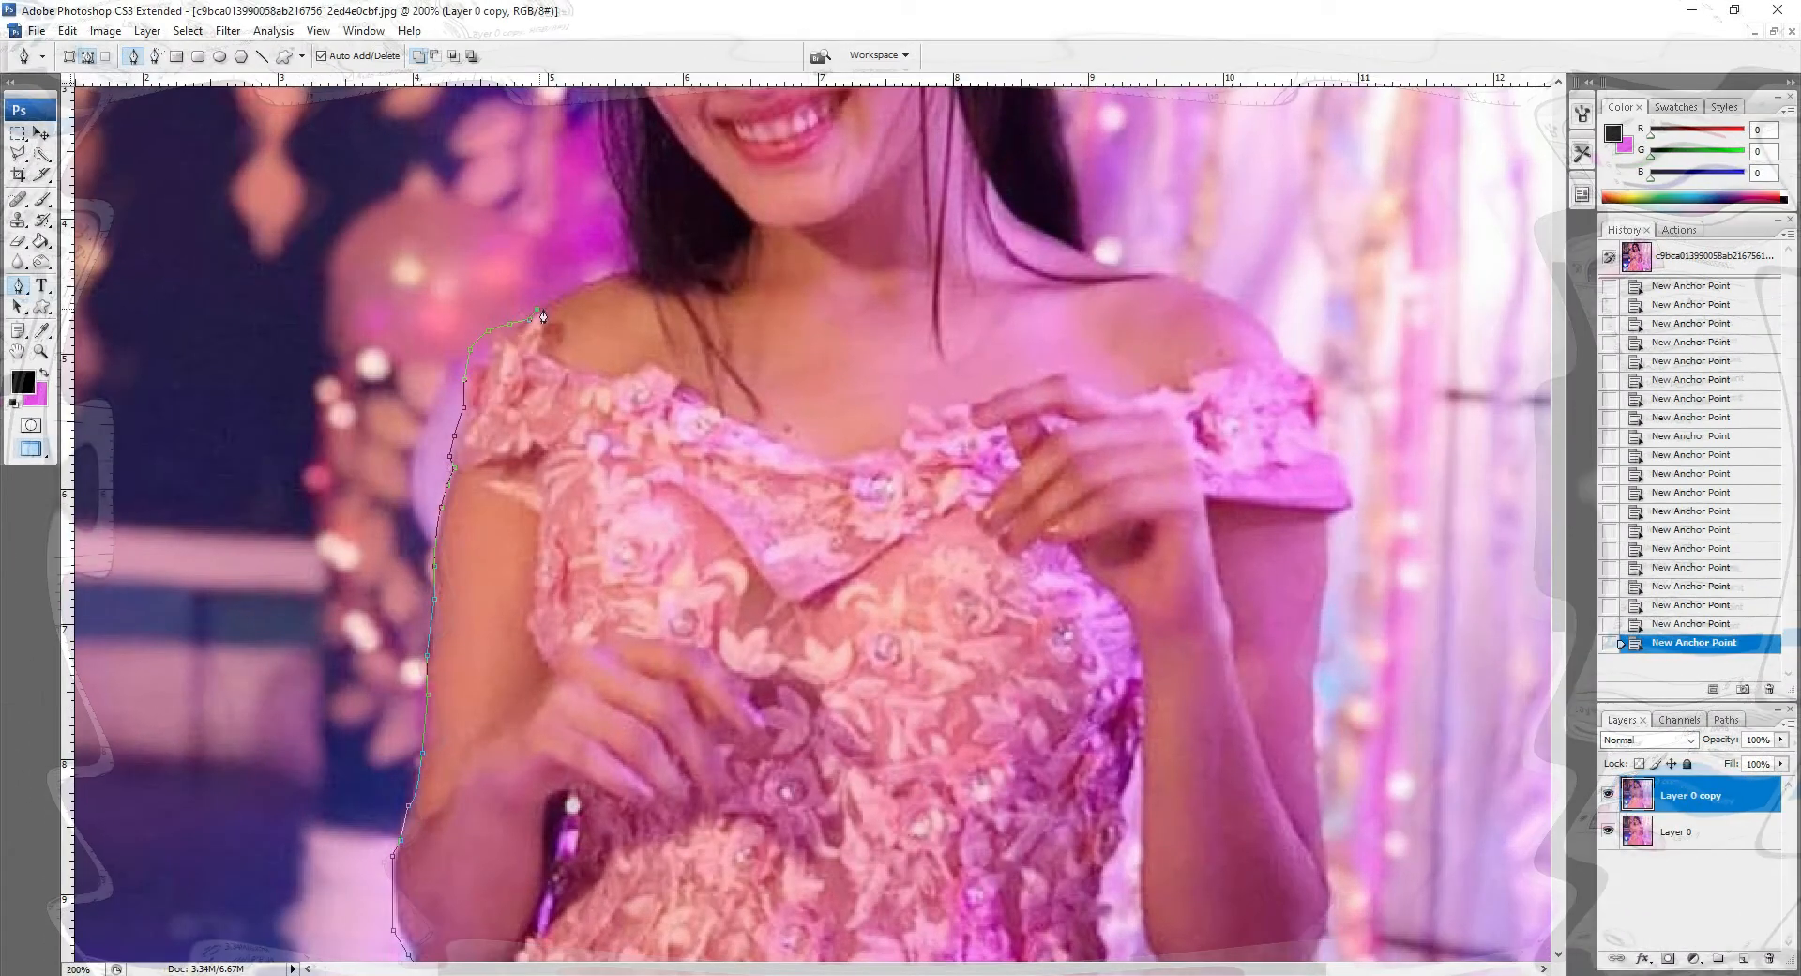
pyautogui.click(551, 312)
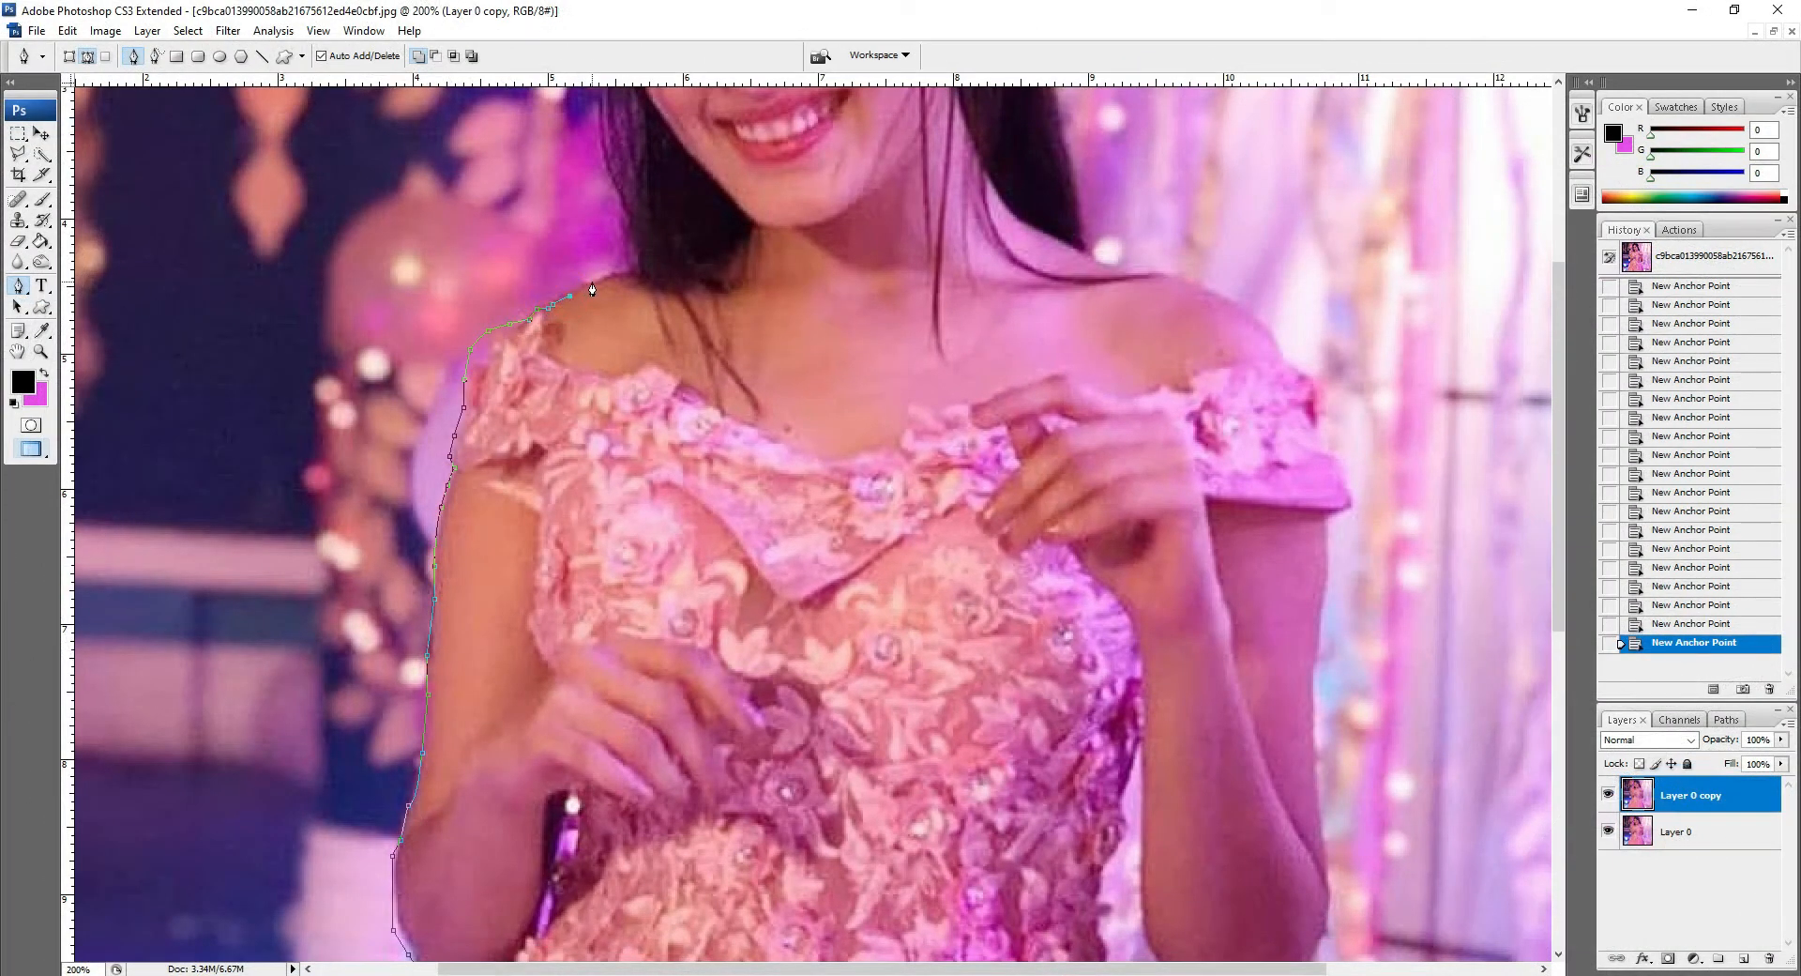
pyautogui.click(1731, 607)
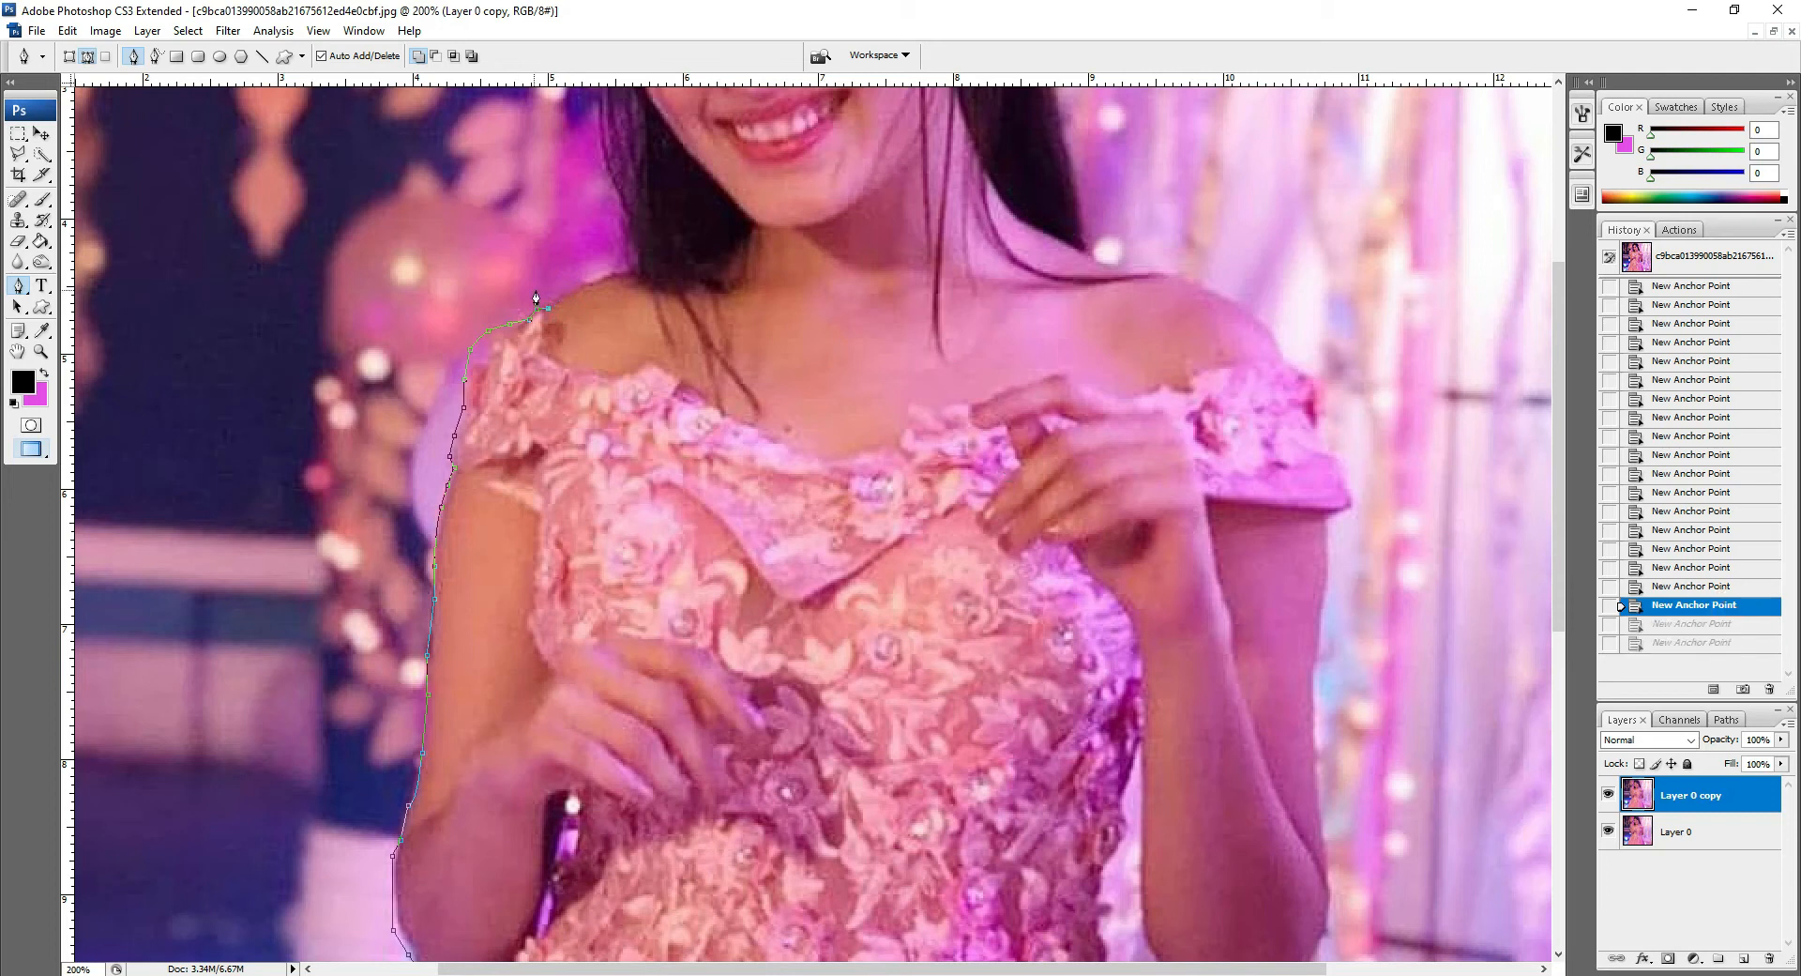
# Step: Trace the path across the left shoulder and up along the edge of the hair
pyautogui.click(562, 296)
pyautogui.click(588, 282)
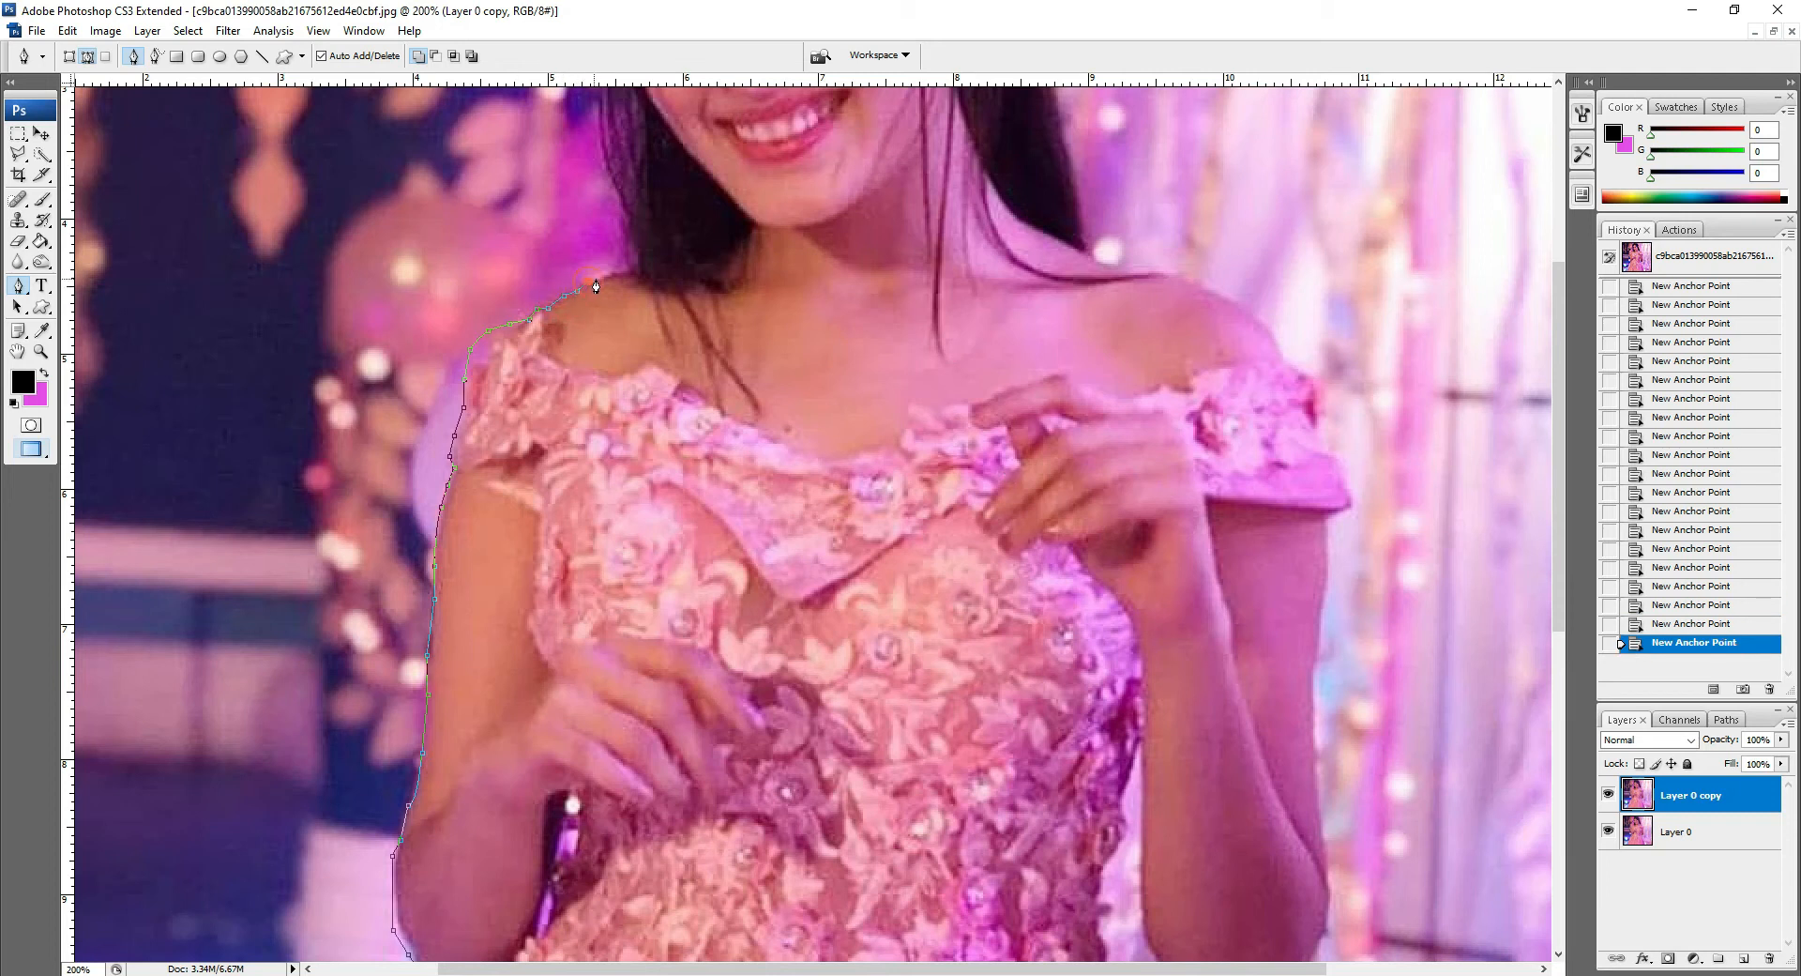
pyautogui.click(621, 271)
pyautogui.click(633, 270)
pyautogui.click(626, 261)
pyautogui.click(627, 244)
pyautogui.click(629, 230)
pyautogui.click(629, 211)
pyautogui.click(617, 194)
pyautogui.click(605, 171)
pyautogui.click(601, 97)
# Step: Trace the Pen path up the left edge of the hair and across the top of the head along the tiara
pyautogui.moveTo(597, 170); pyautogui.dragTo(506, 682)
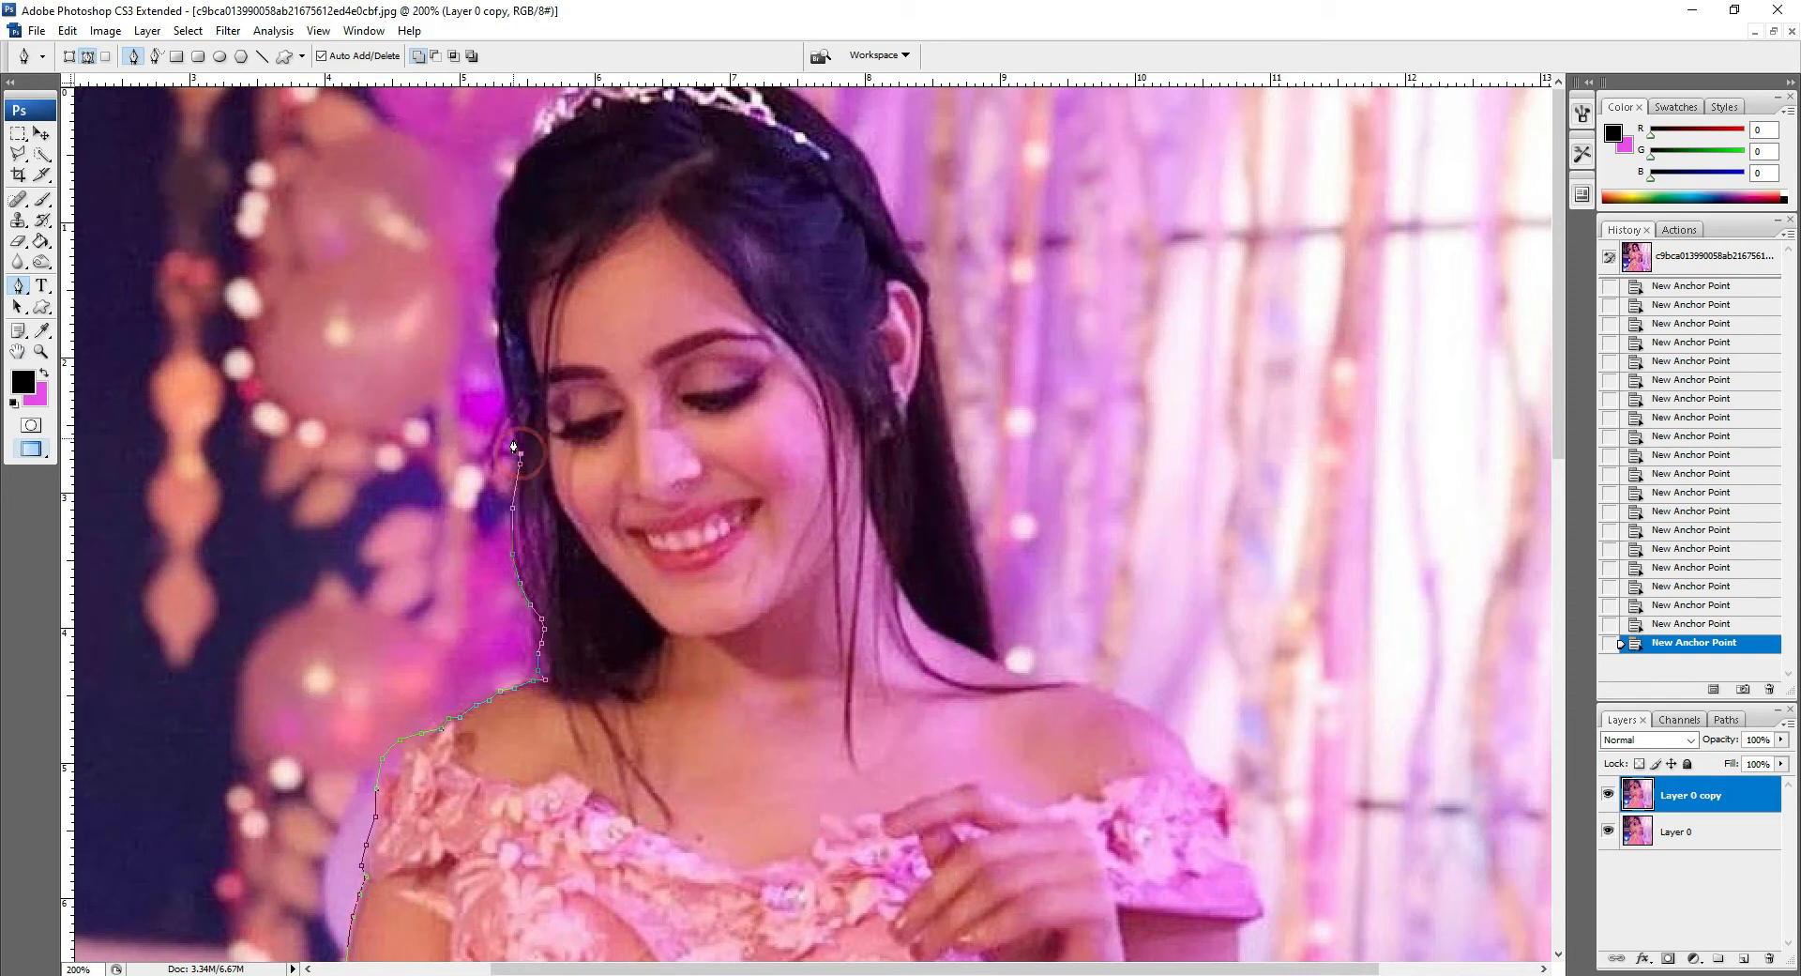
pyautogui.click(506, 407)
pyautogui.click(498, 368)
pyautogui.click(498, 328)
pyautogui.click(500, 292)
pyautogui.click(505, 256)
pyautogui.click(496, 206)
pyautogui.click(507, 188)
pyautogui.click(513, 176)
pyautogui.click(535, 120)
pyautogui.click(560, 90)
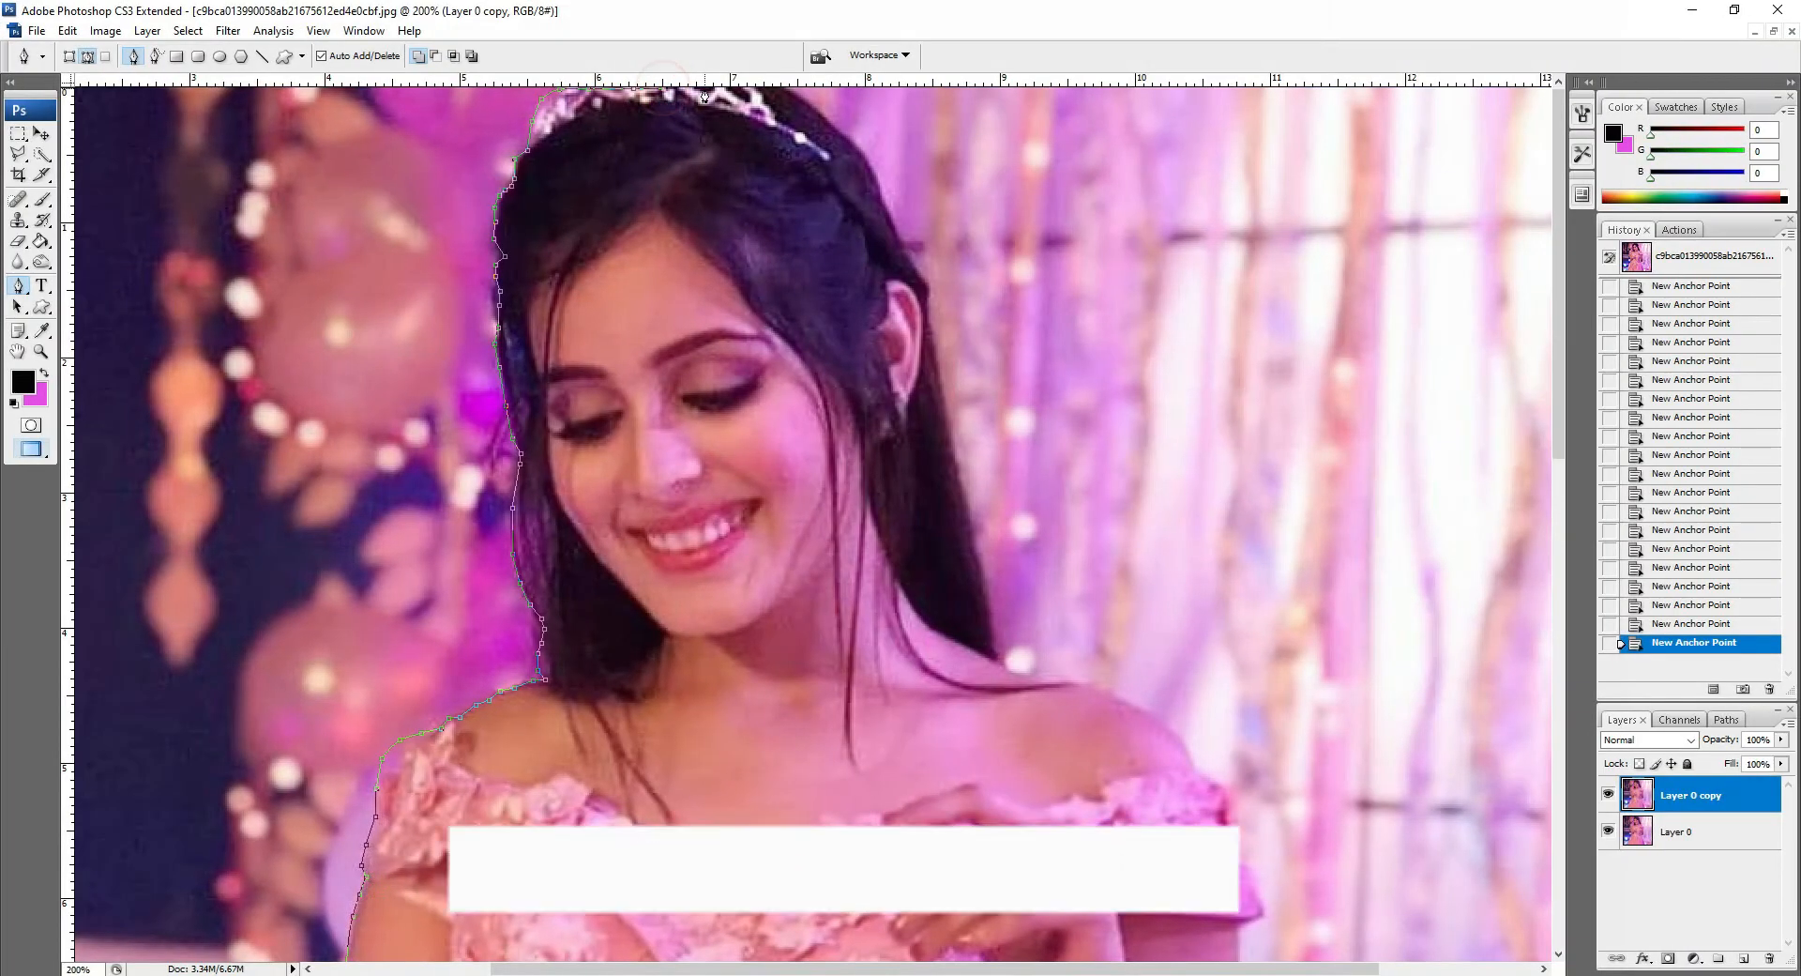
pyautogui.click(703, 89)
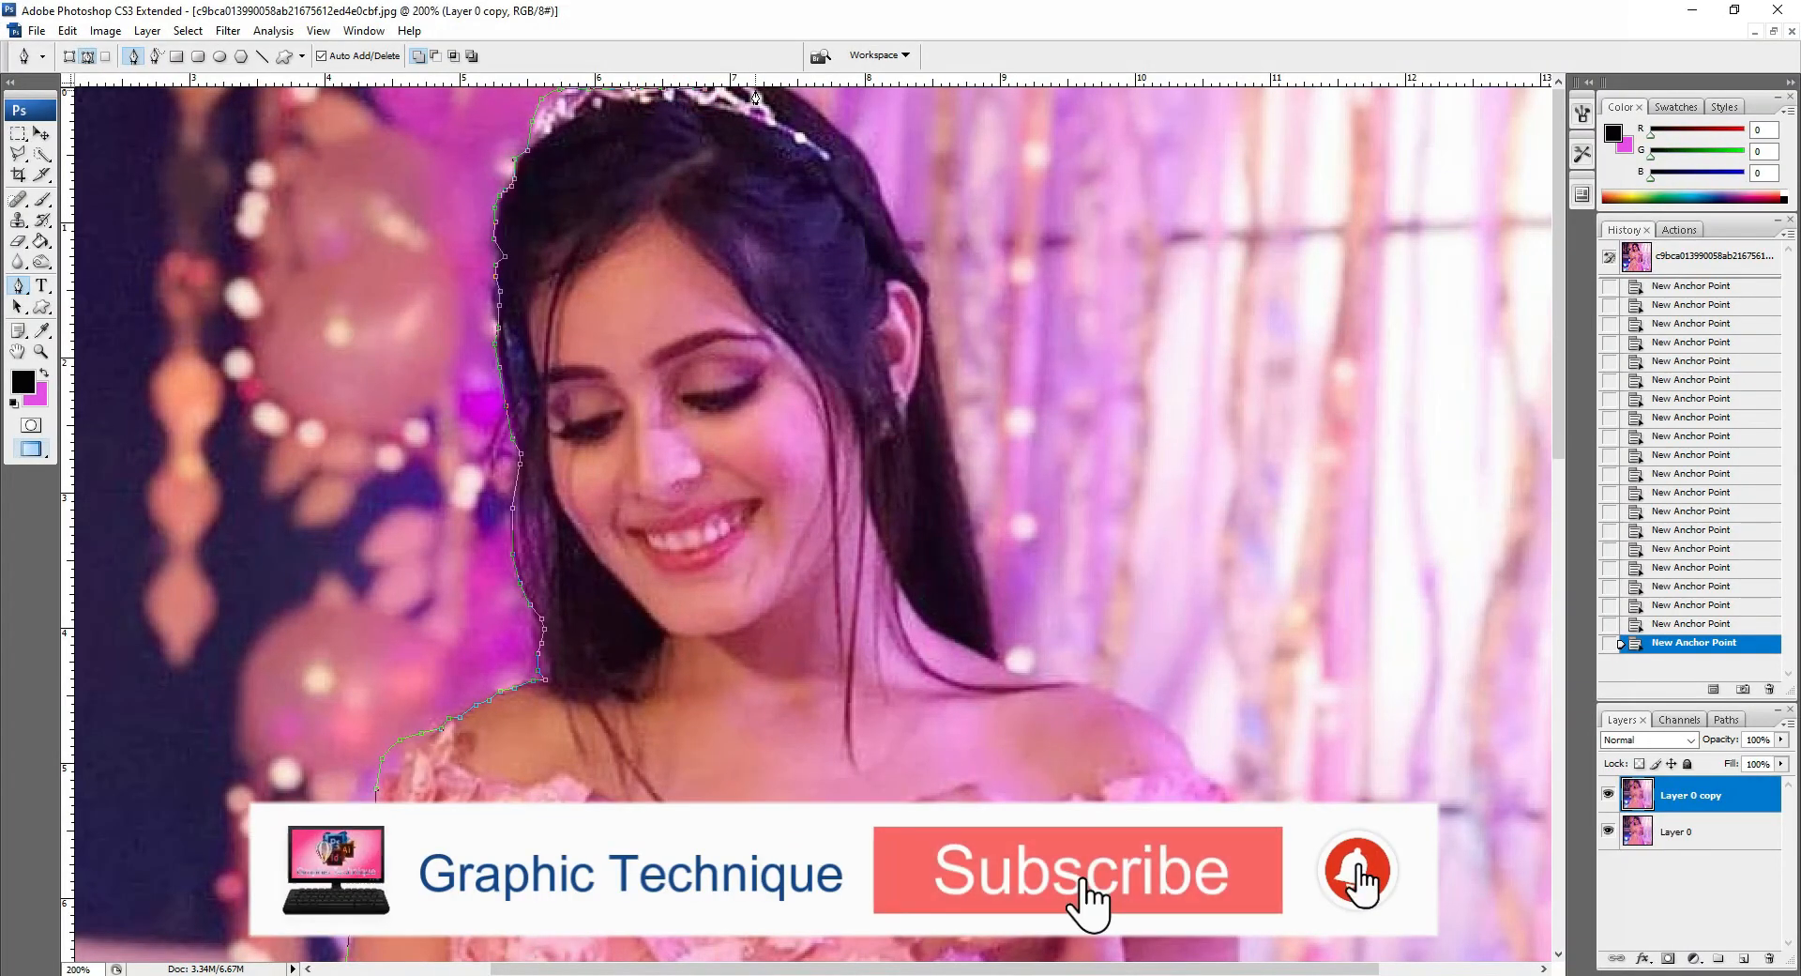
pyautogui.click(785, 94)
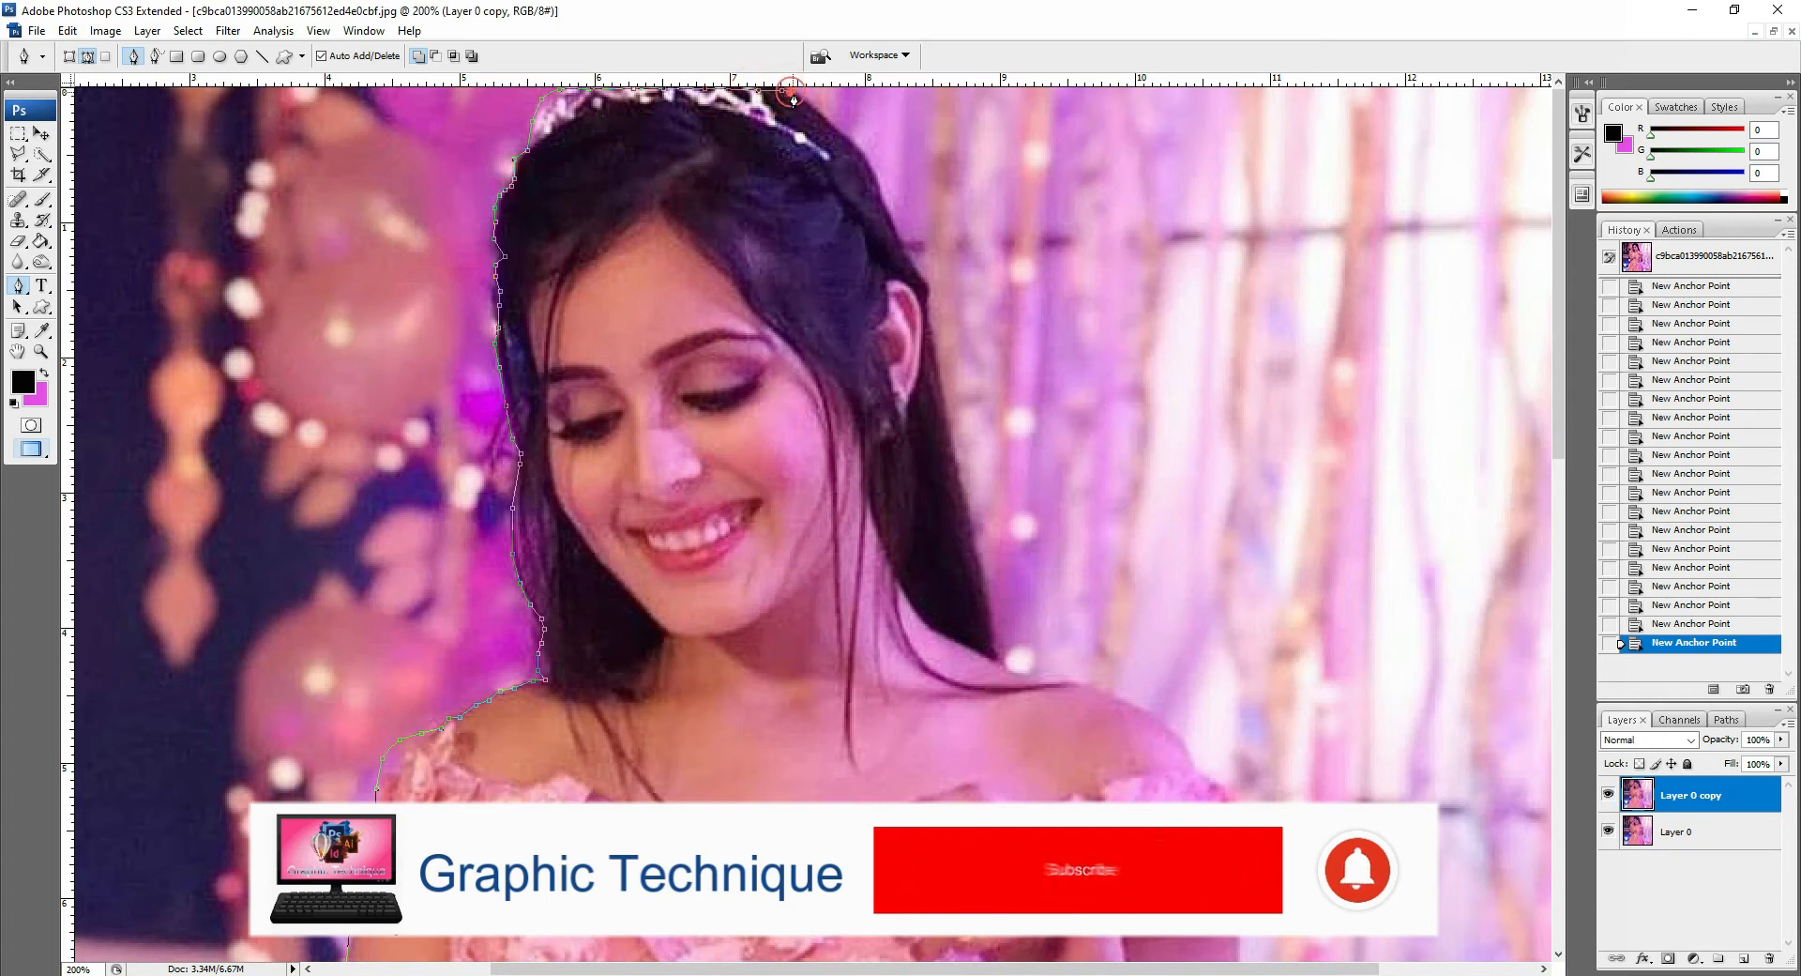
# Step: Continue the path down the right side of the hair to the right shoulder
pyautogui.click(816, 111)
pyautogui.click(840, 134)
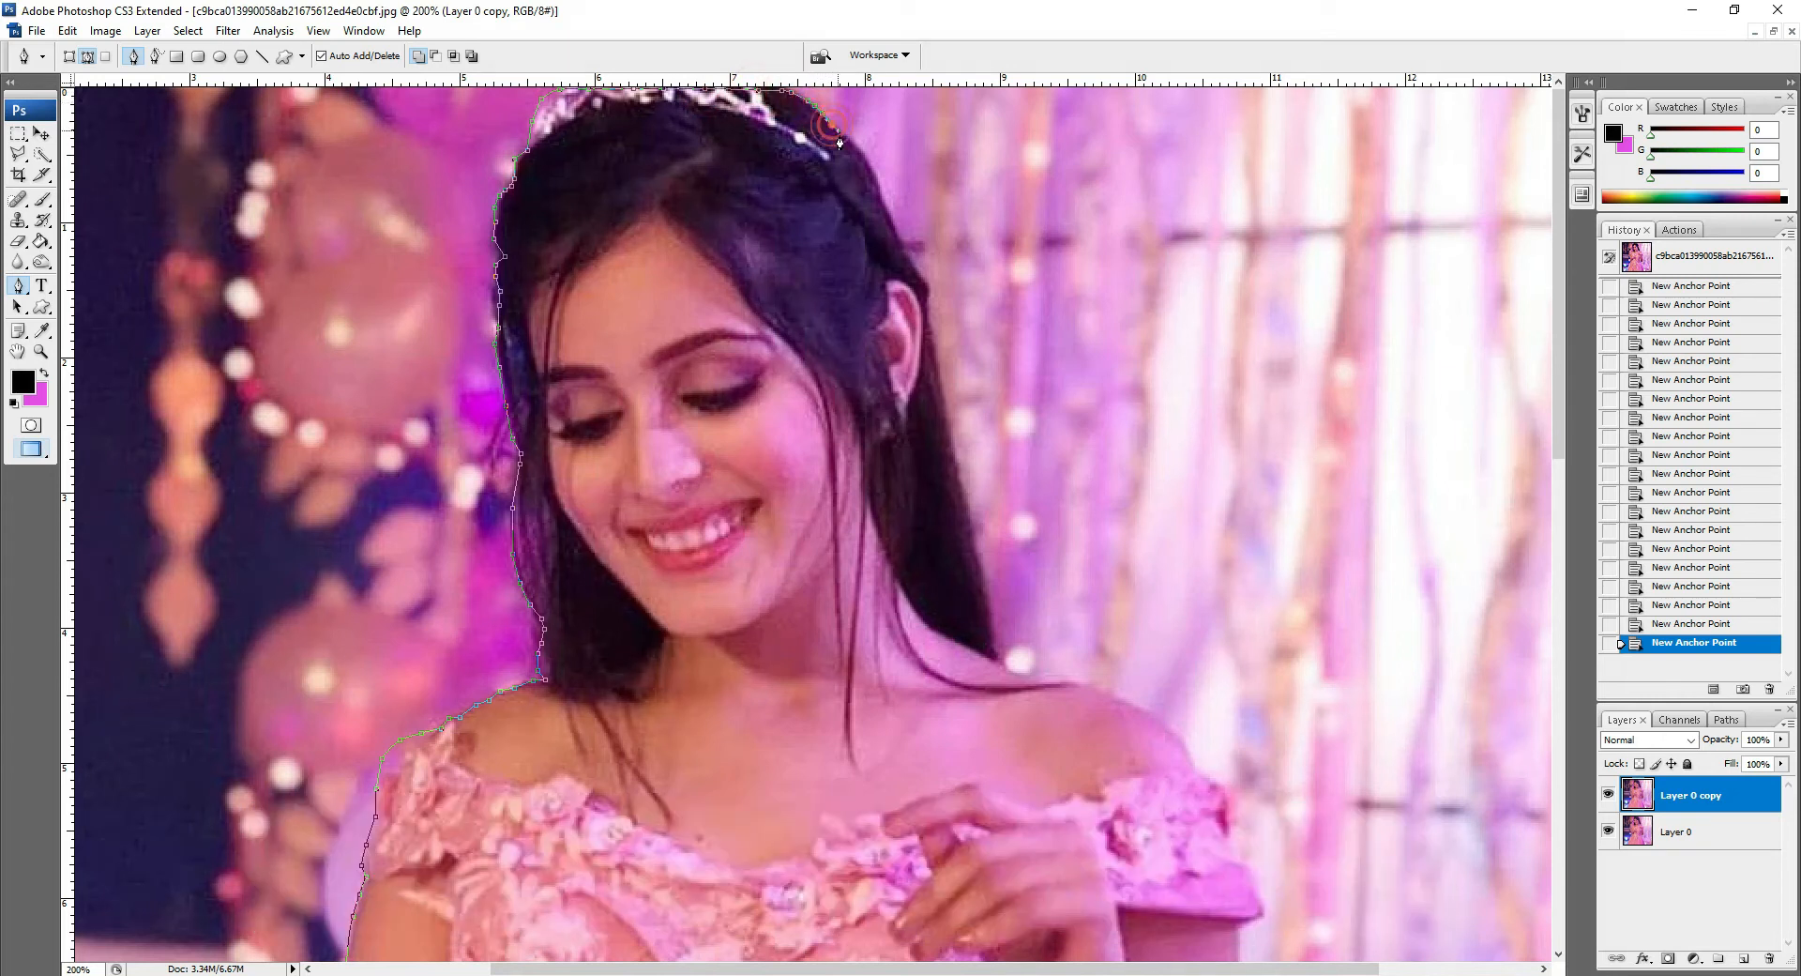
pyautogui.click(864, 155)
pyautogui.click(875, 177)
pyautogui.click(884, 197)
pyautogui.click(908, 247)
pyautogui.click(914, 269)
pyautogui.click(958, 472)
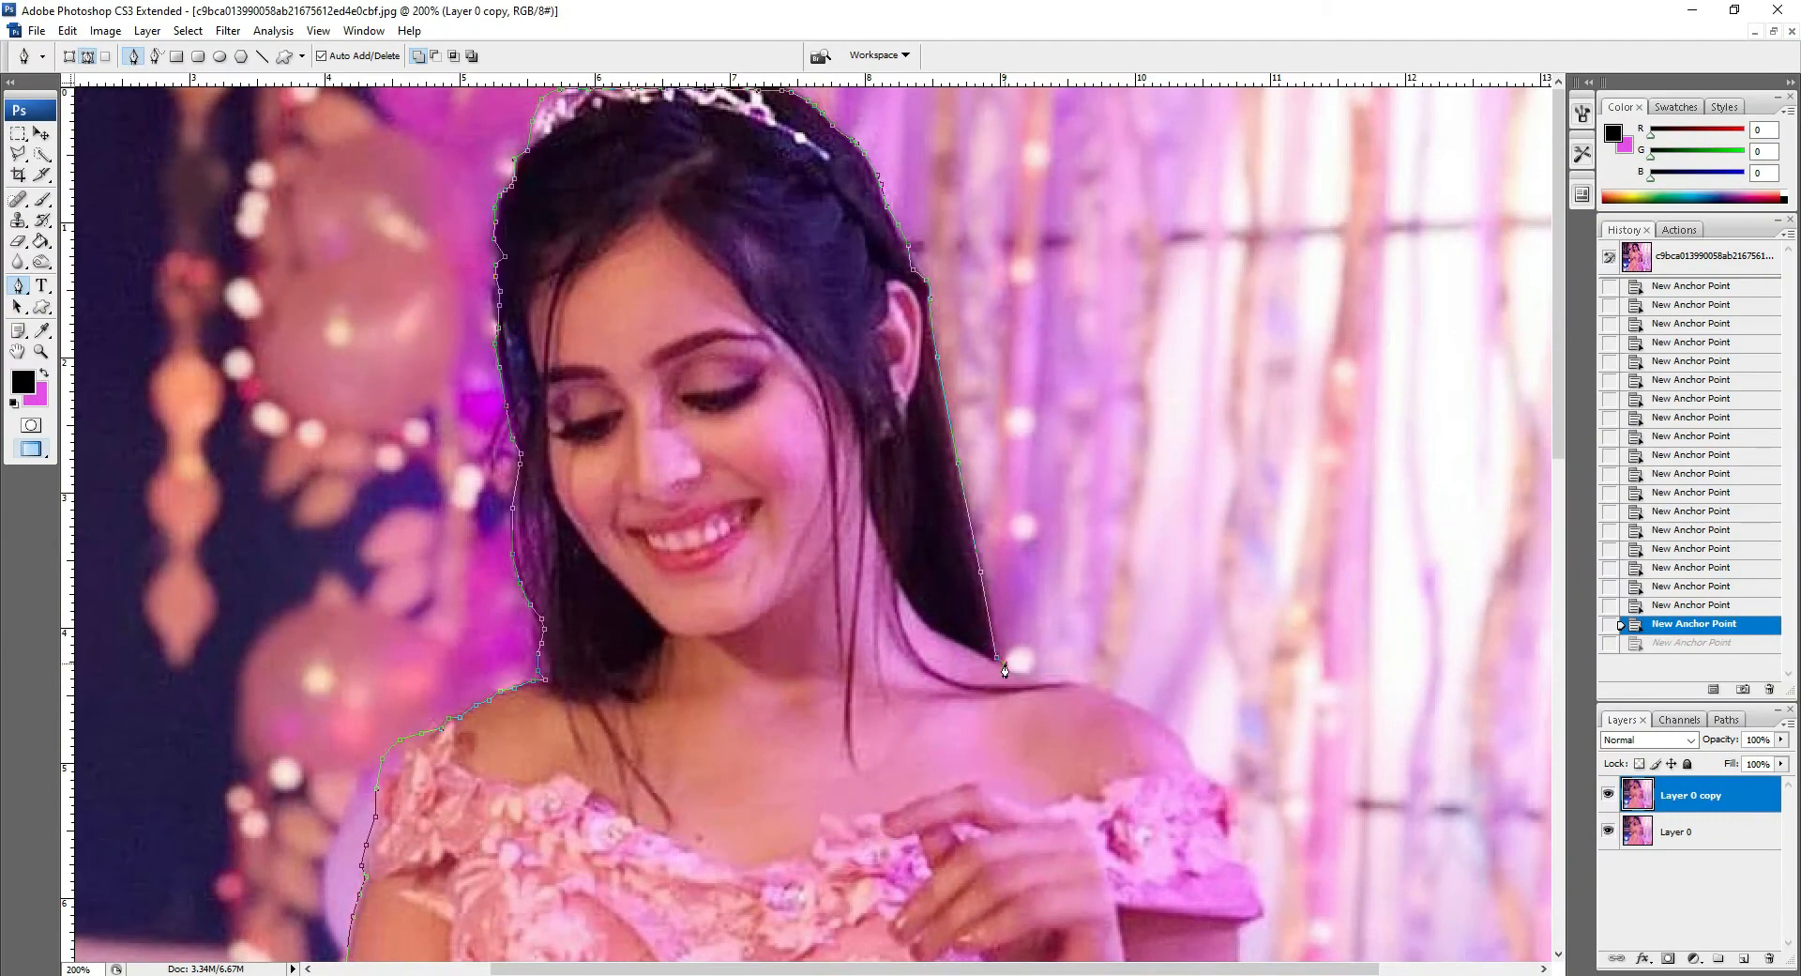
pyautogui.click(1006, 666)
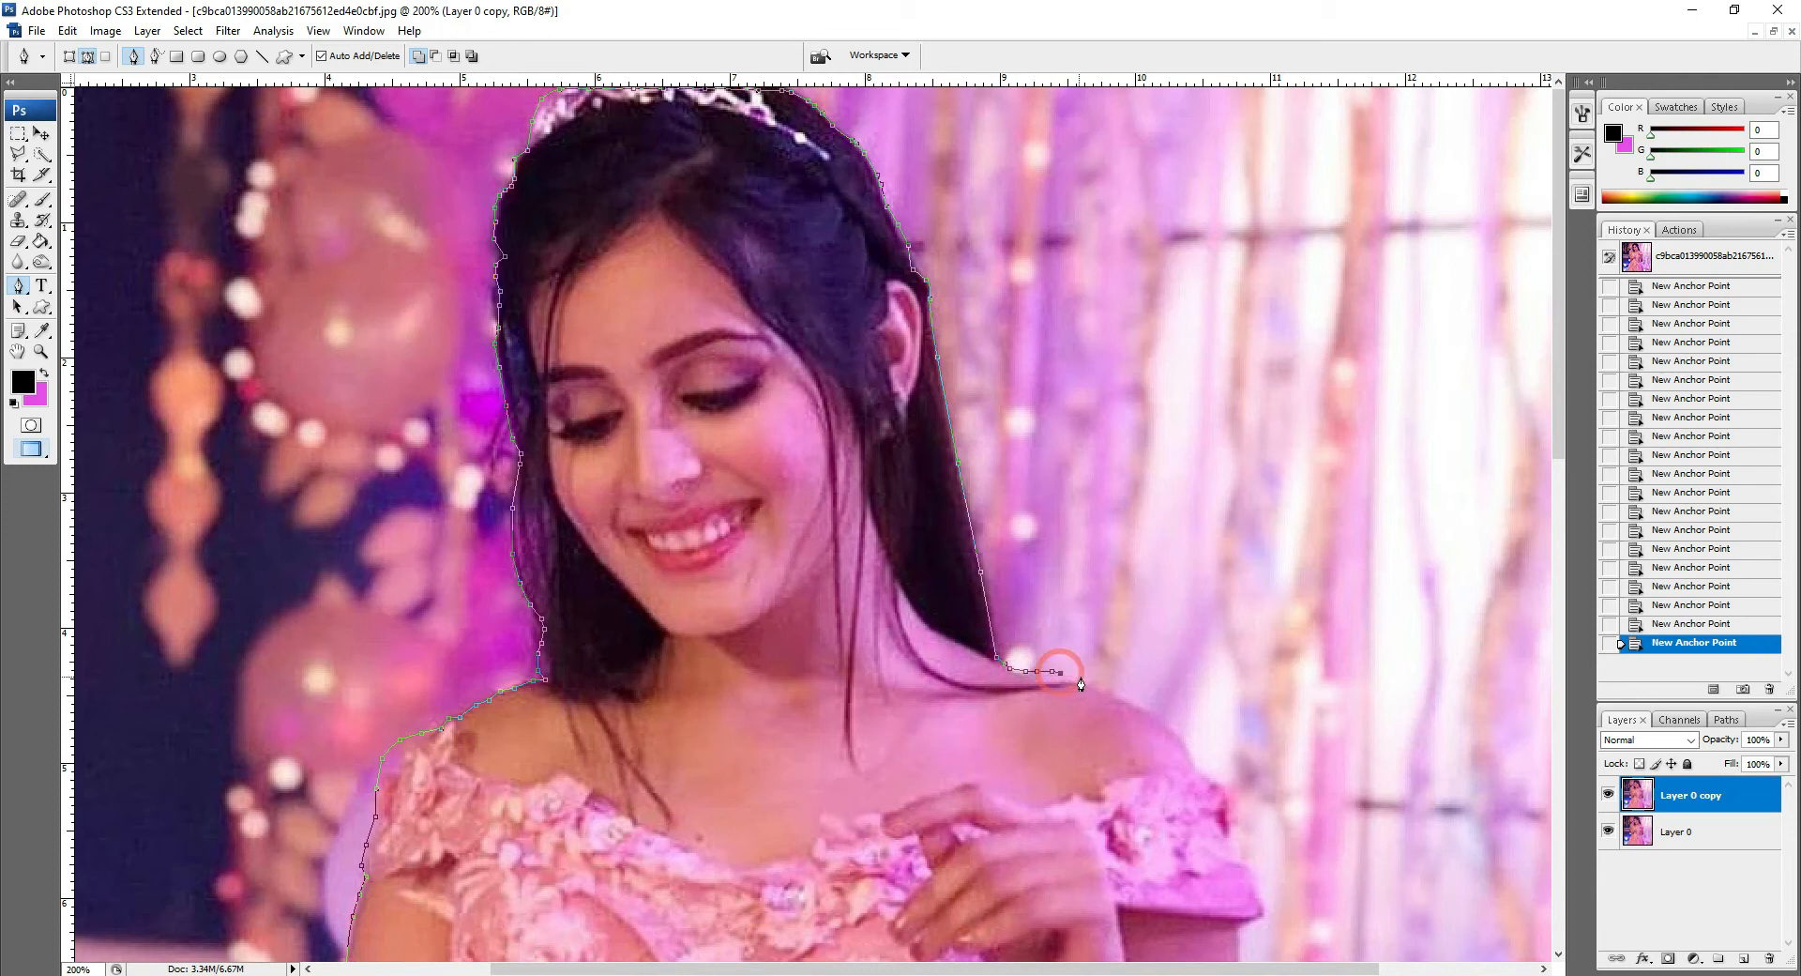
# Step: Trace the path across the right shoulder and down around the edge of the right sleeve
pyautogui.click(1142, 695)
pyautogui.click(1163, 711)
pyautogui.click(1174, 721)
pyautogui.click(1186, 729)
pyautogui.click(1198, 751)
pyautogui.click(1200, 766)
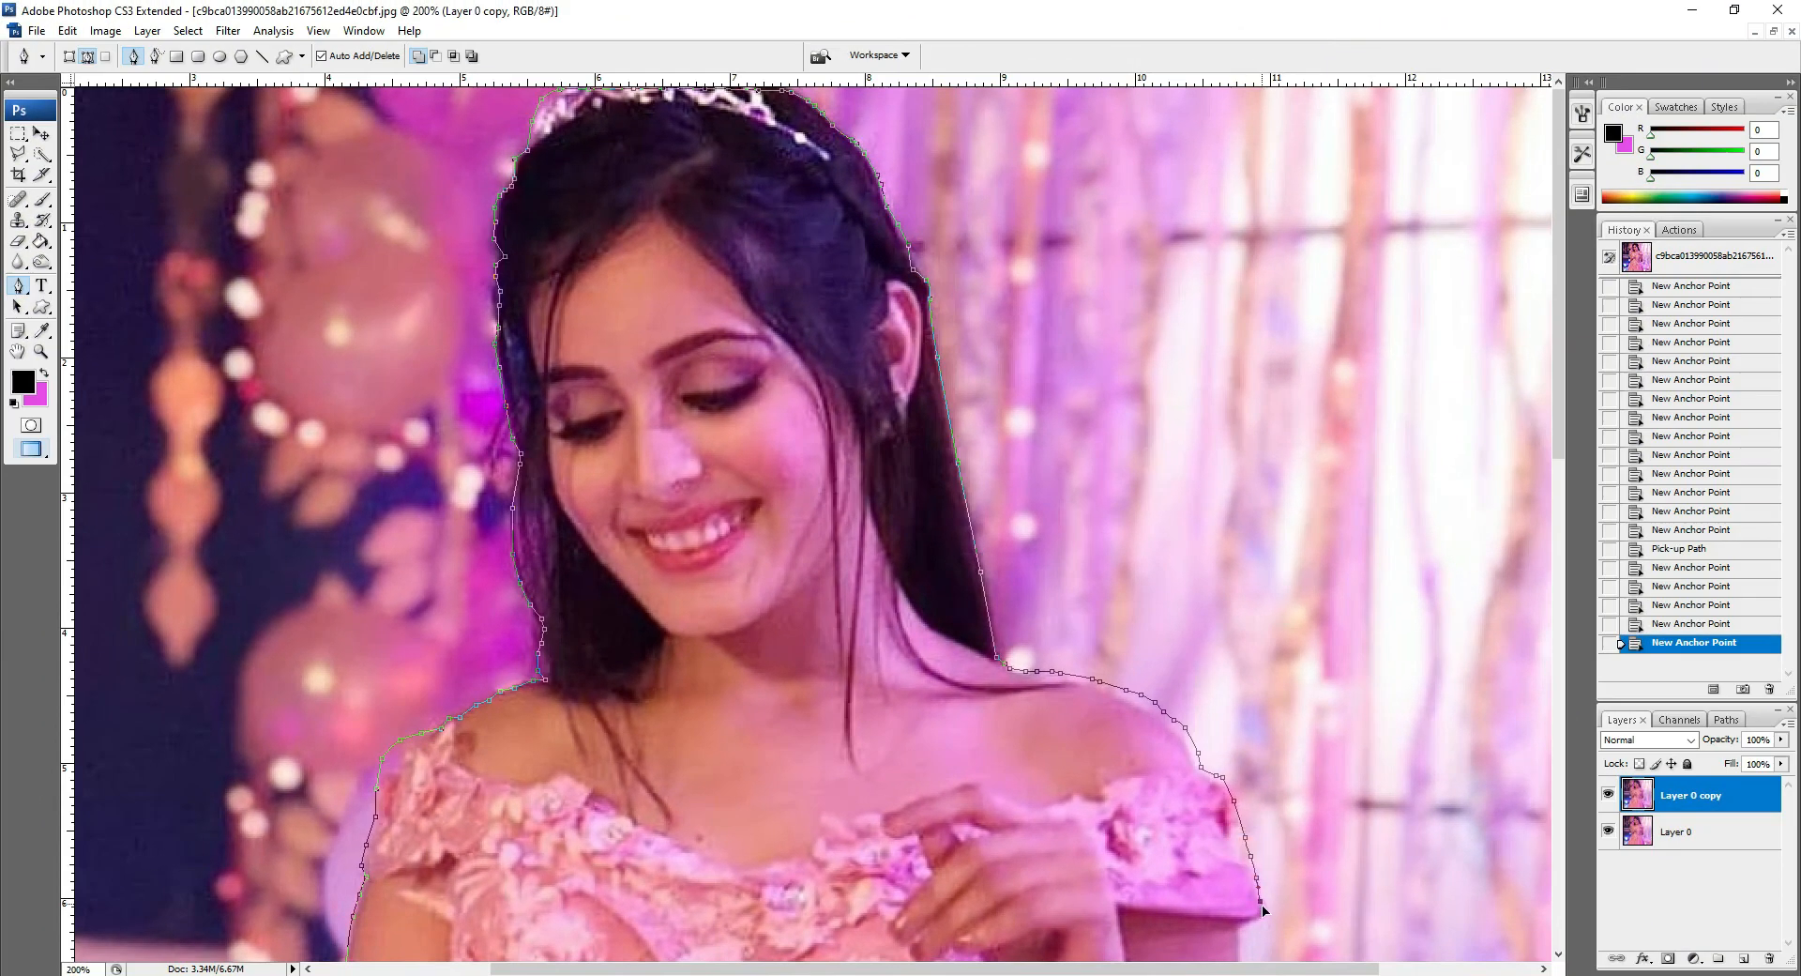
pyautogui.click(1271, 886)
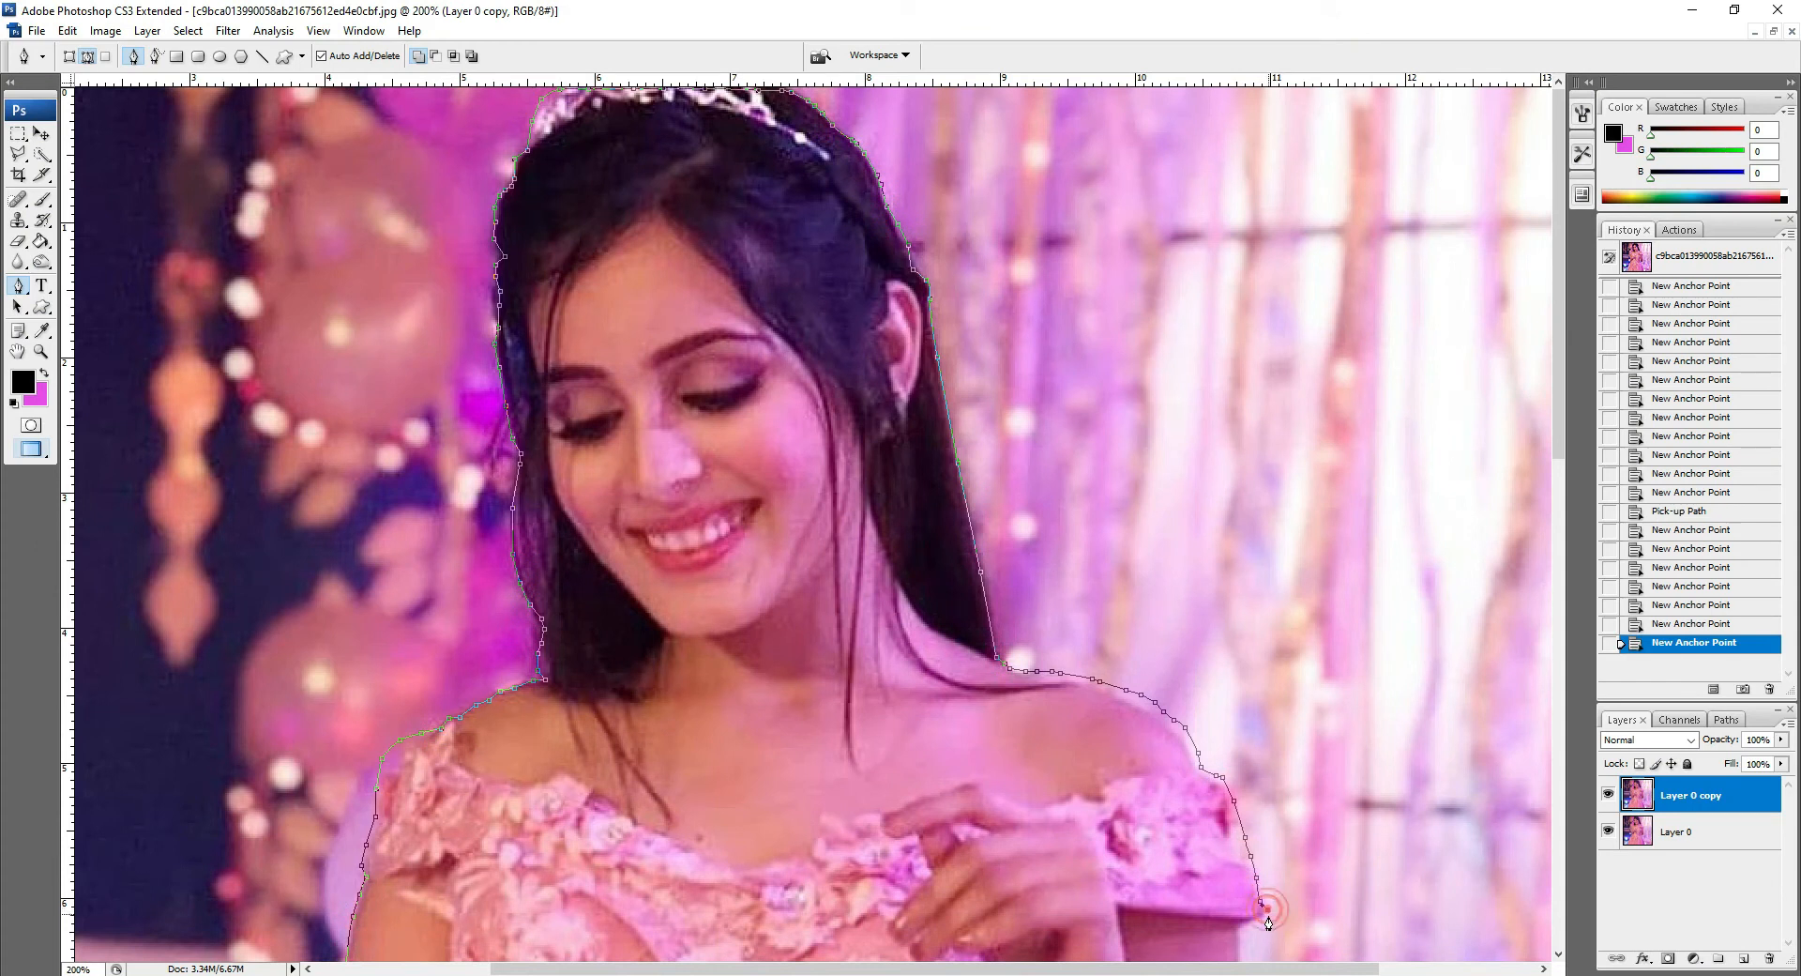
pyautogui.click(1248, 923)
pyautogui.click(1240, 923)
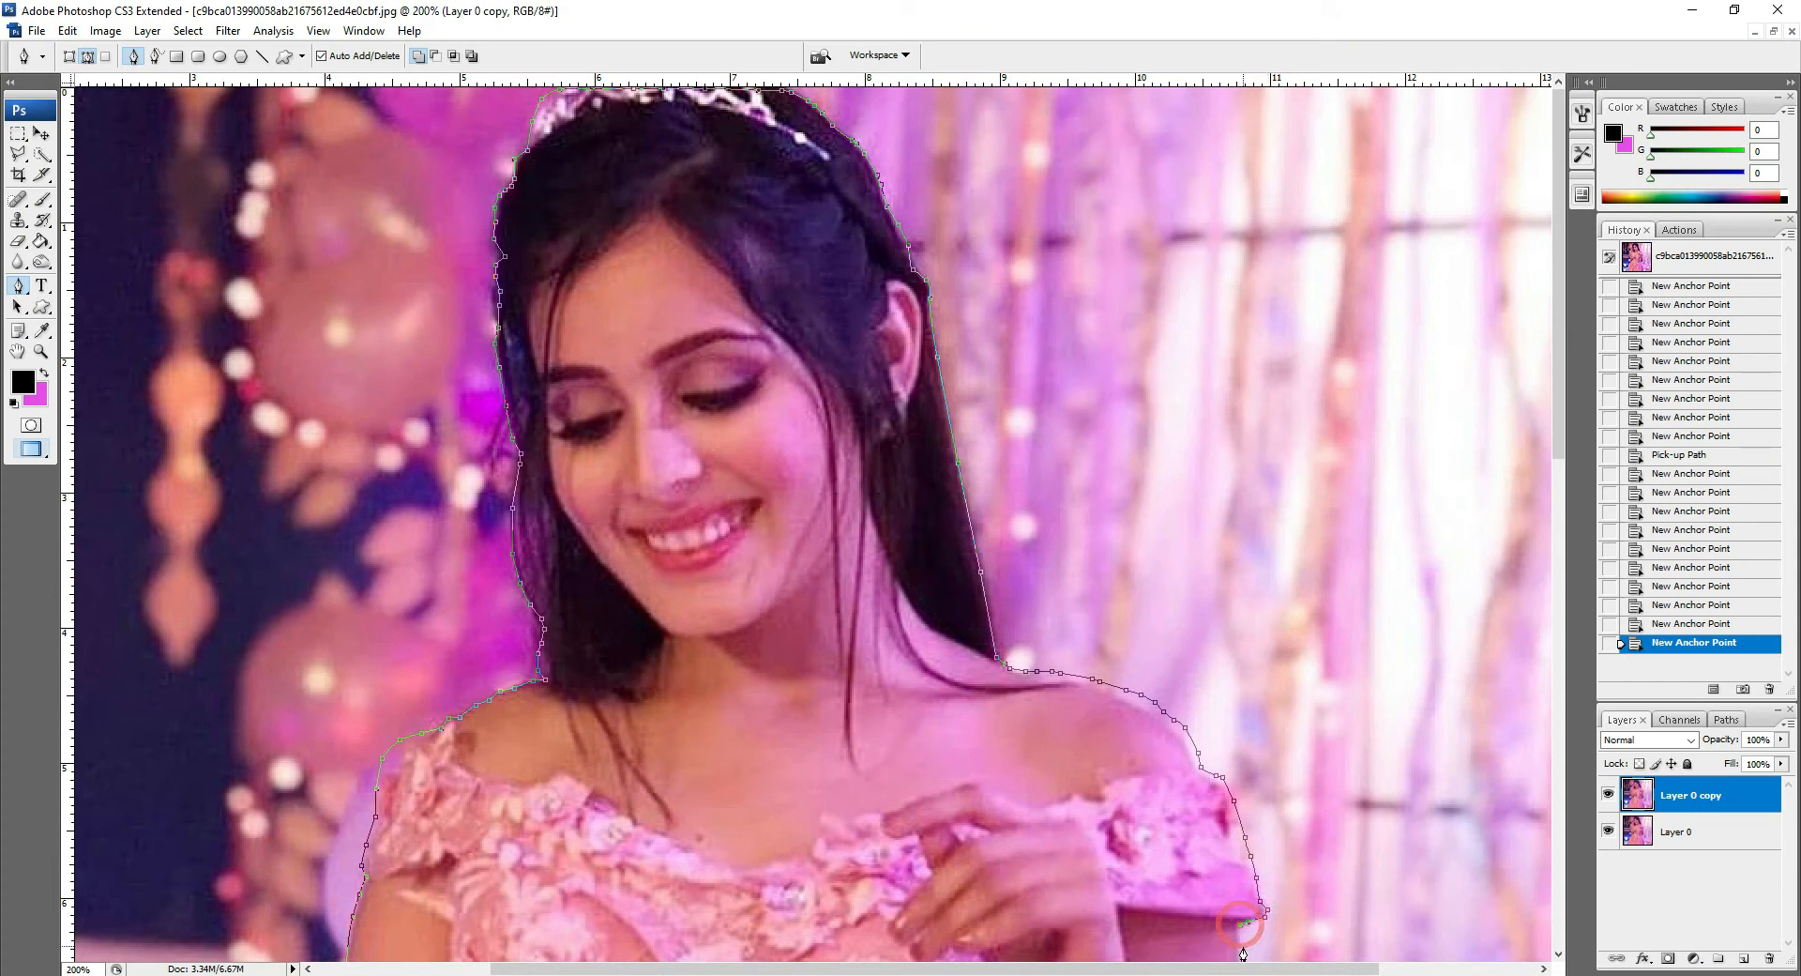
pyautogui.click(1240, 956)
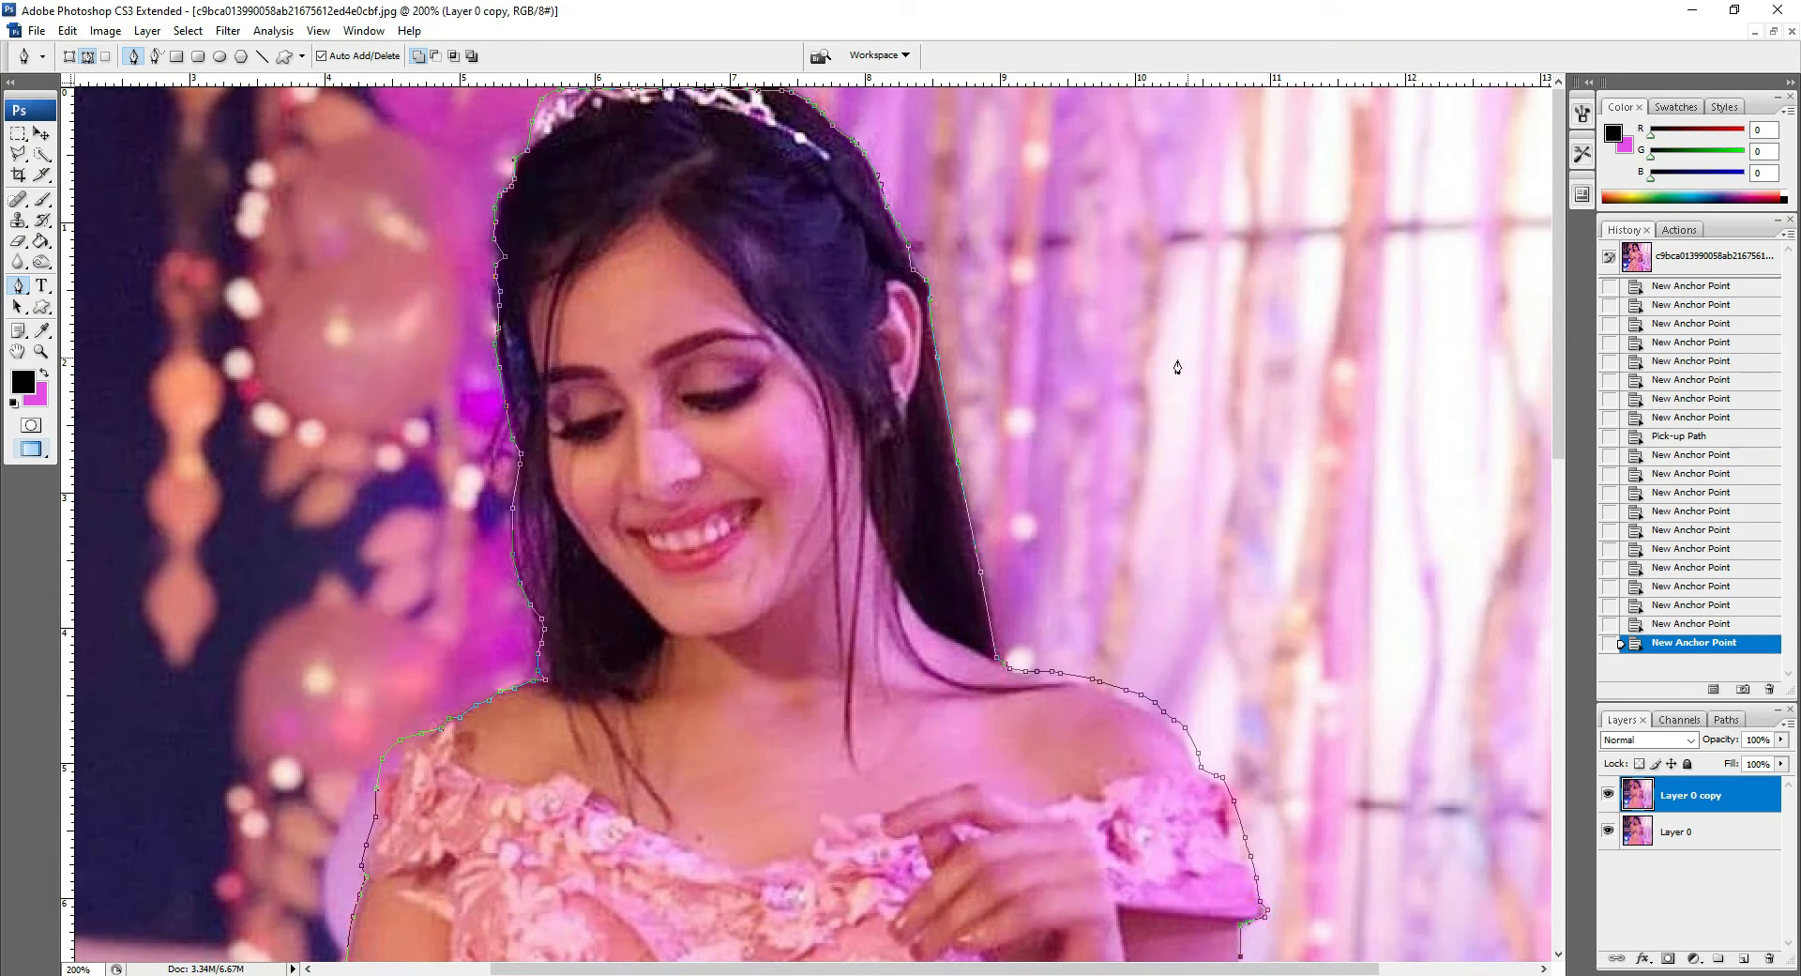
# Step: Continue the path down the outer edge of the right arm
pyautogui.press('space')
pyautogui.moveTo(1116, 821); pyautogui.dragTo(824, 334)
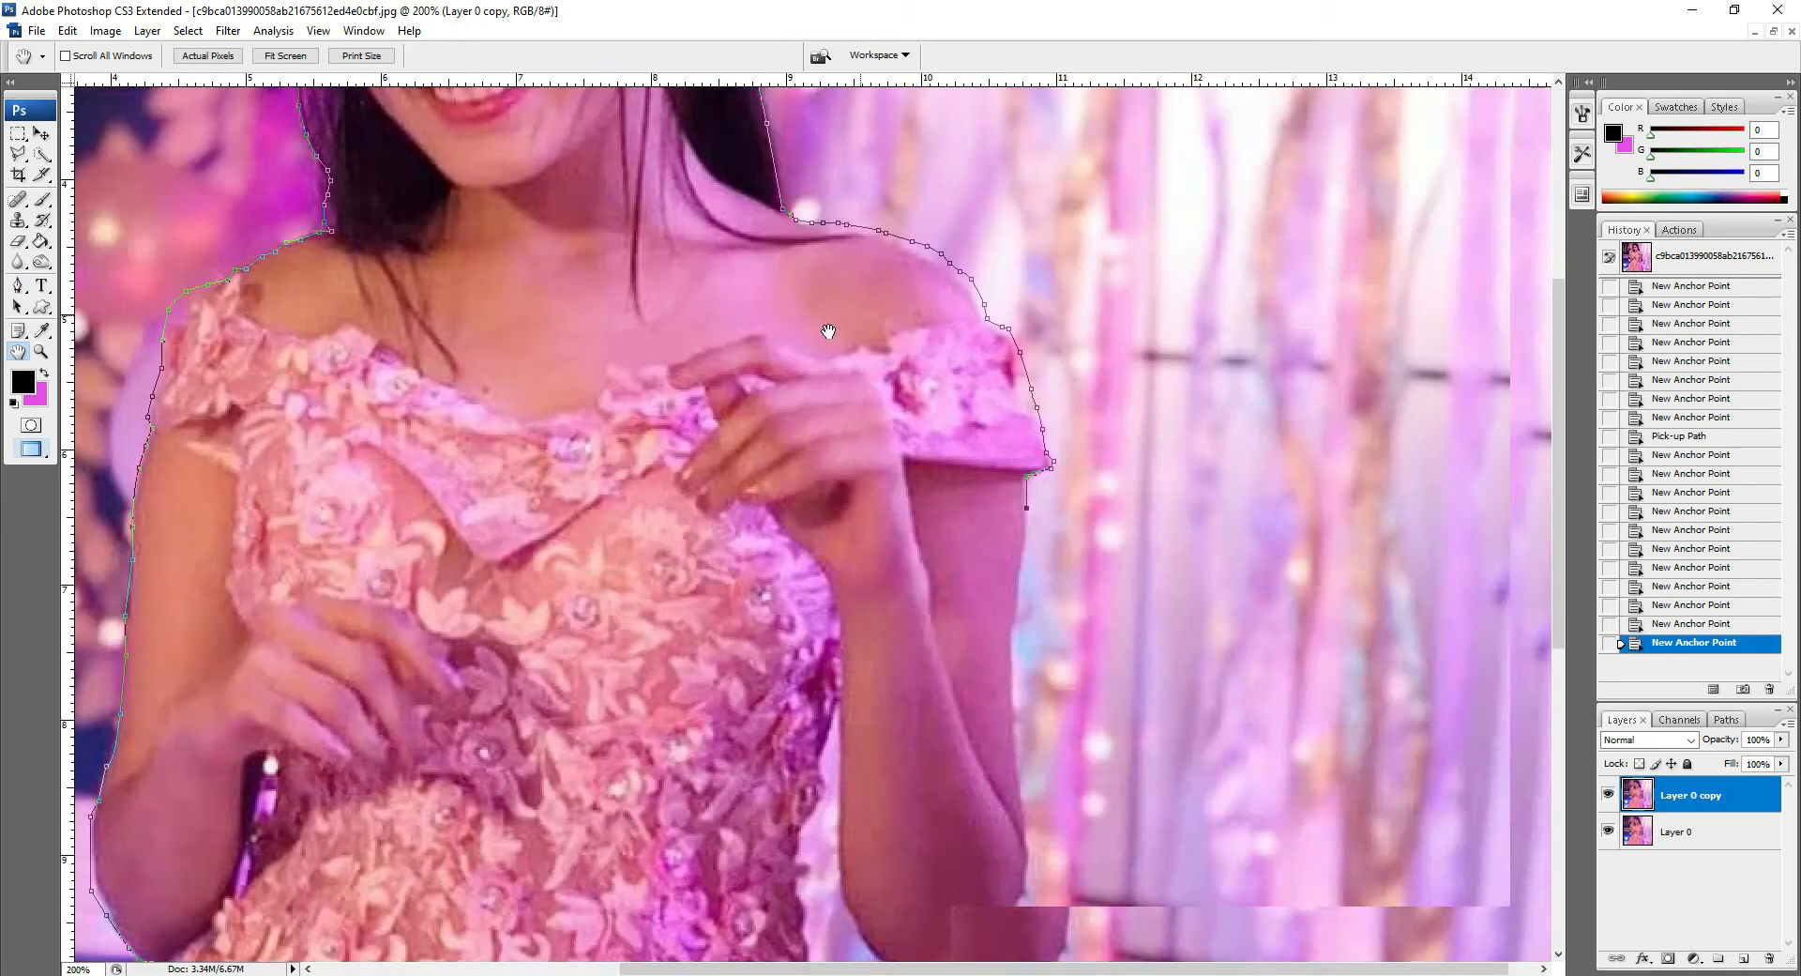
pyautogui.moveTo(876, 599); pyautogui.dragTo(828, 581)
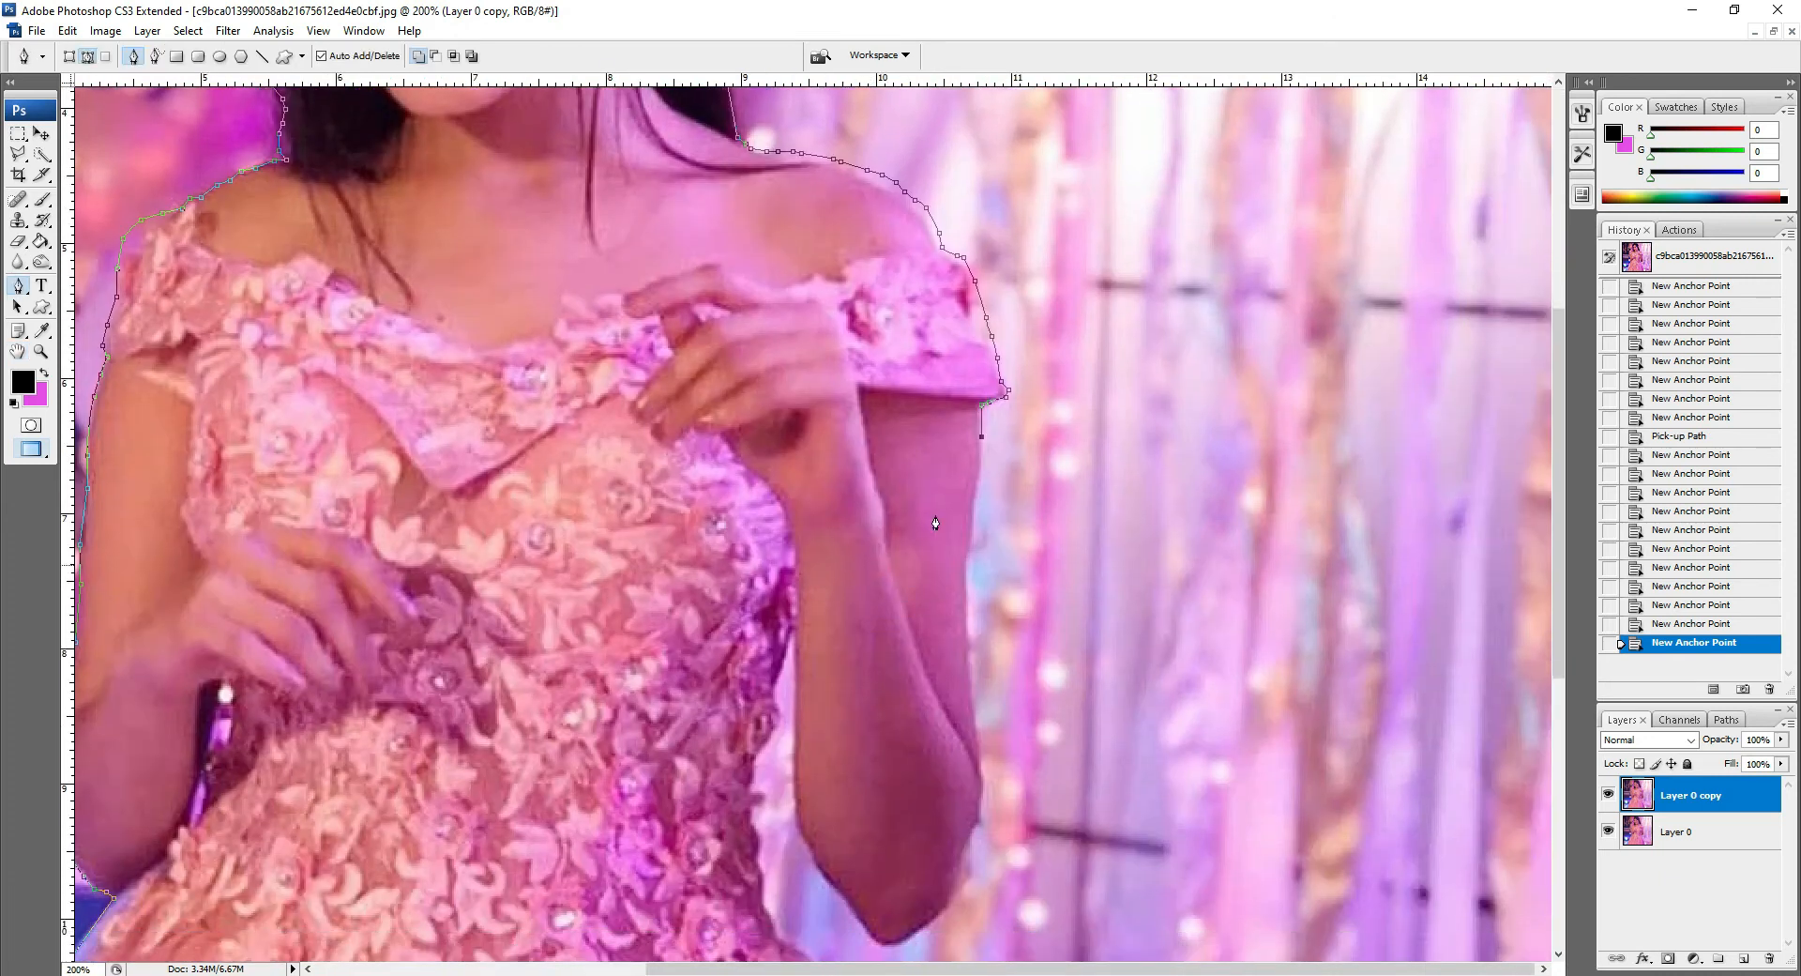
pyautogui.click(980, 481)
pyautogui.click(975, 514)
pyautogui.click(971, 540)
pyautogui.click(969, 576)
pyautogui.click(969, 611)
pyautogui.click(968, 630)
pyautogui.click(972, 671)
pyautogui.click(976, 701)
pyautogui.click(979, 731)
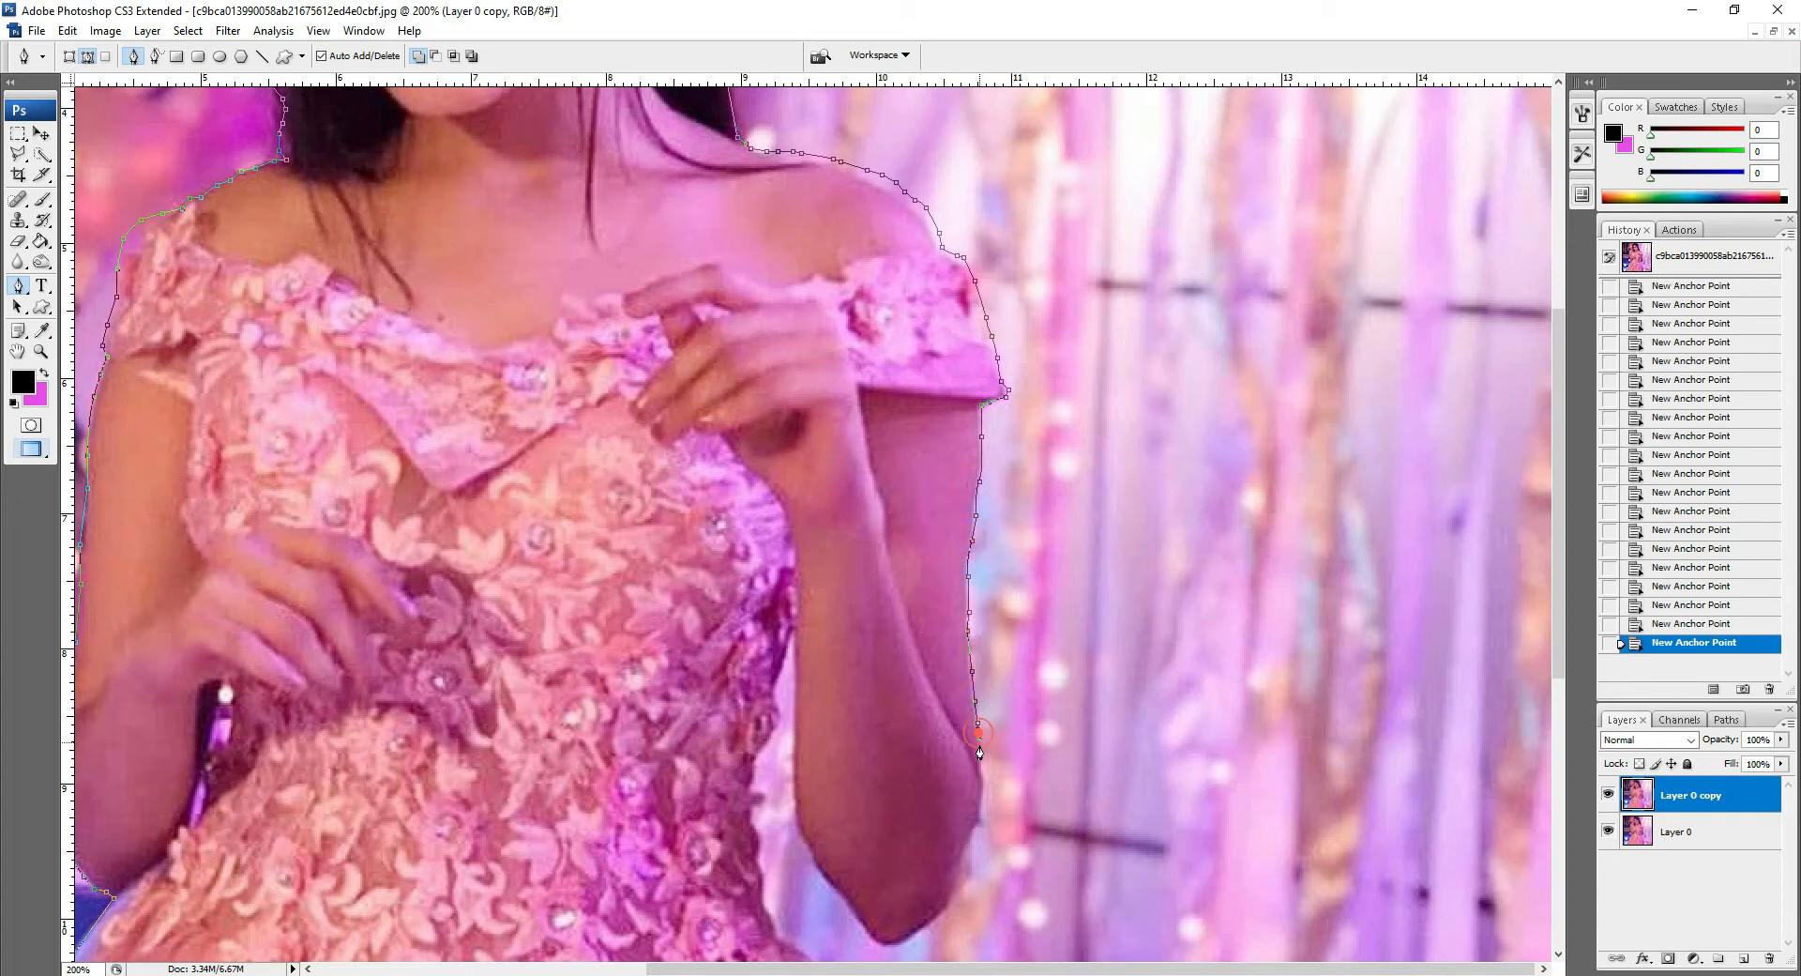
pyautogui.click(980, 763)
# Step: Trace the path around the right elbow and back up the inner edge of the arm
pyautogui.click(897, 943)
pyautogui.click(882, 941)
pyautogui.click(868, 931)
pyautogui.click(860, 916)
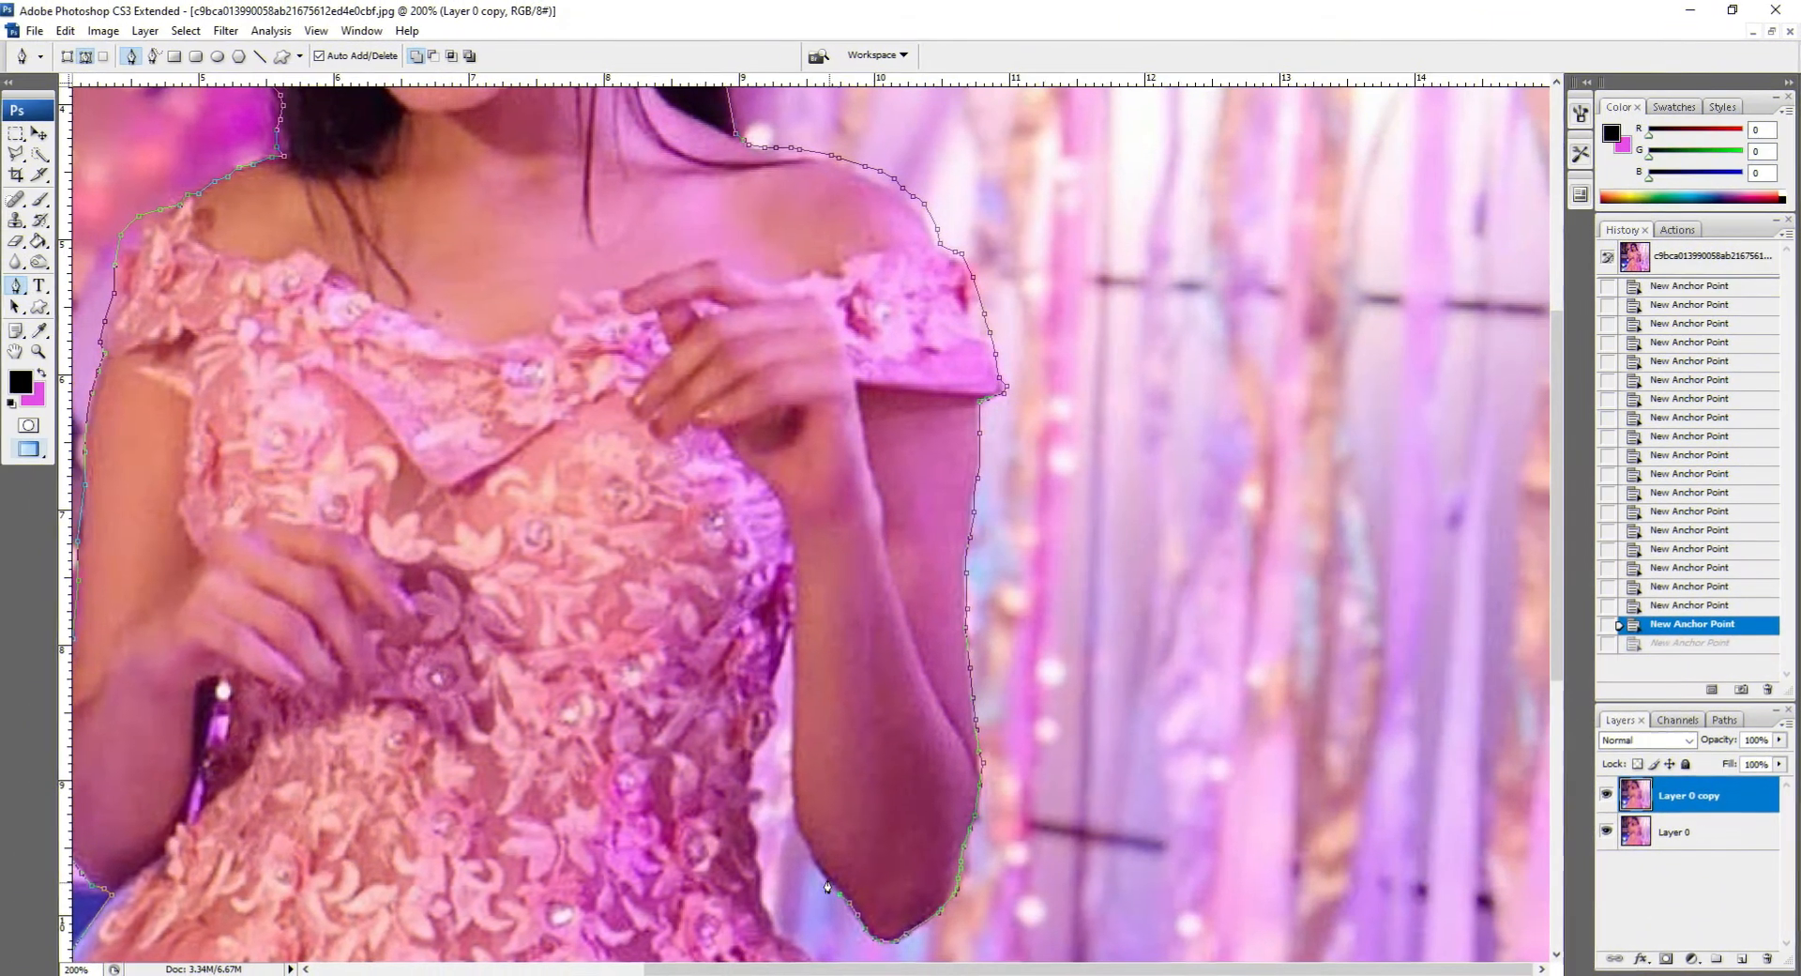
pyautogui.click(816, 863)
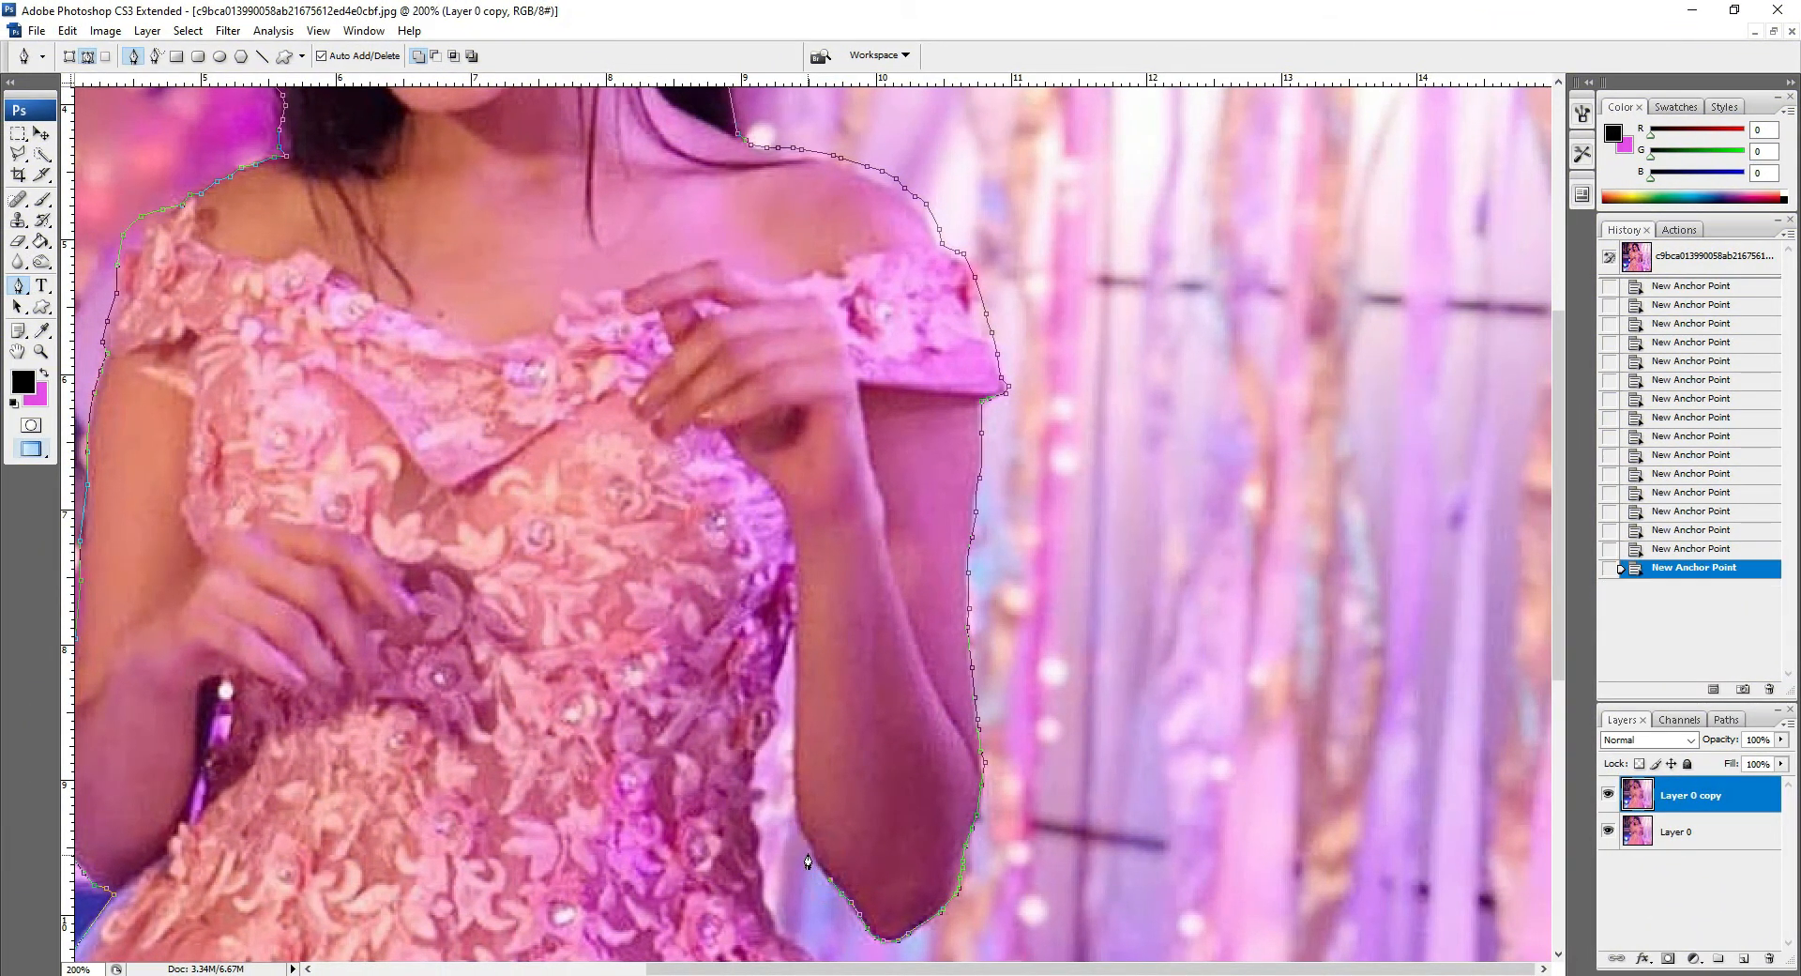
pyautogui.click(809, 850)
pyautogui.click(802, 831)
pyautogui.click(793, 811)
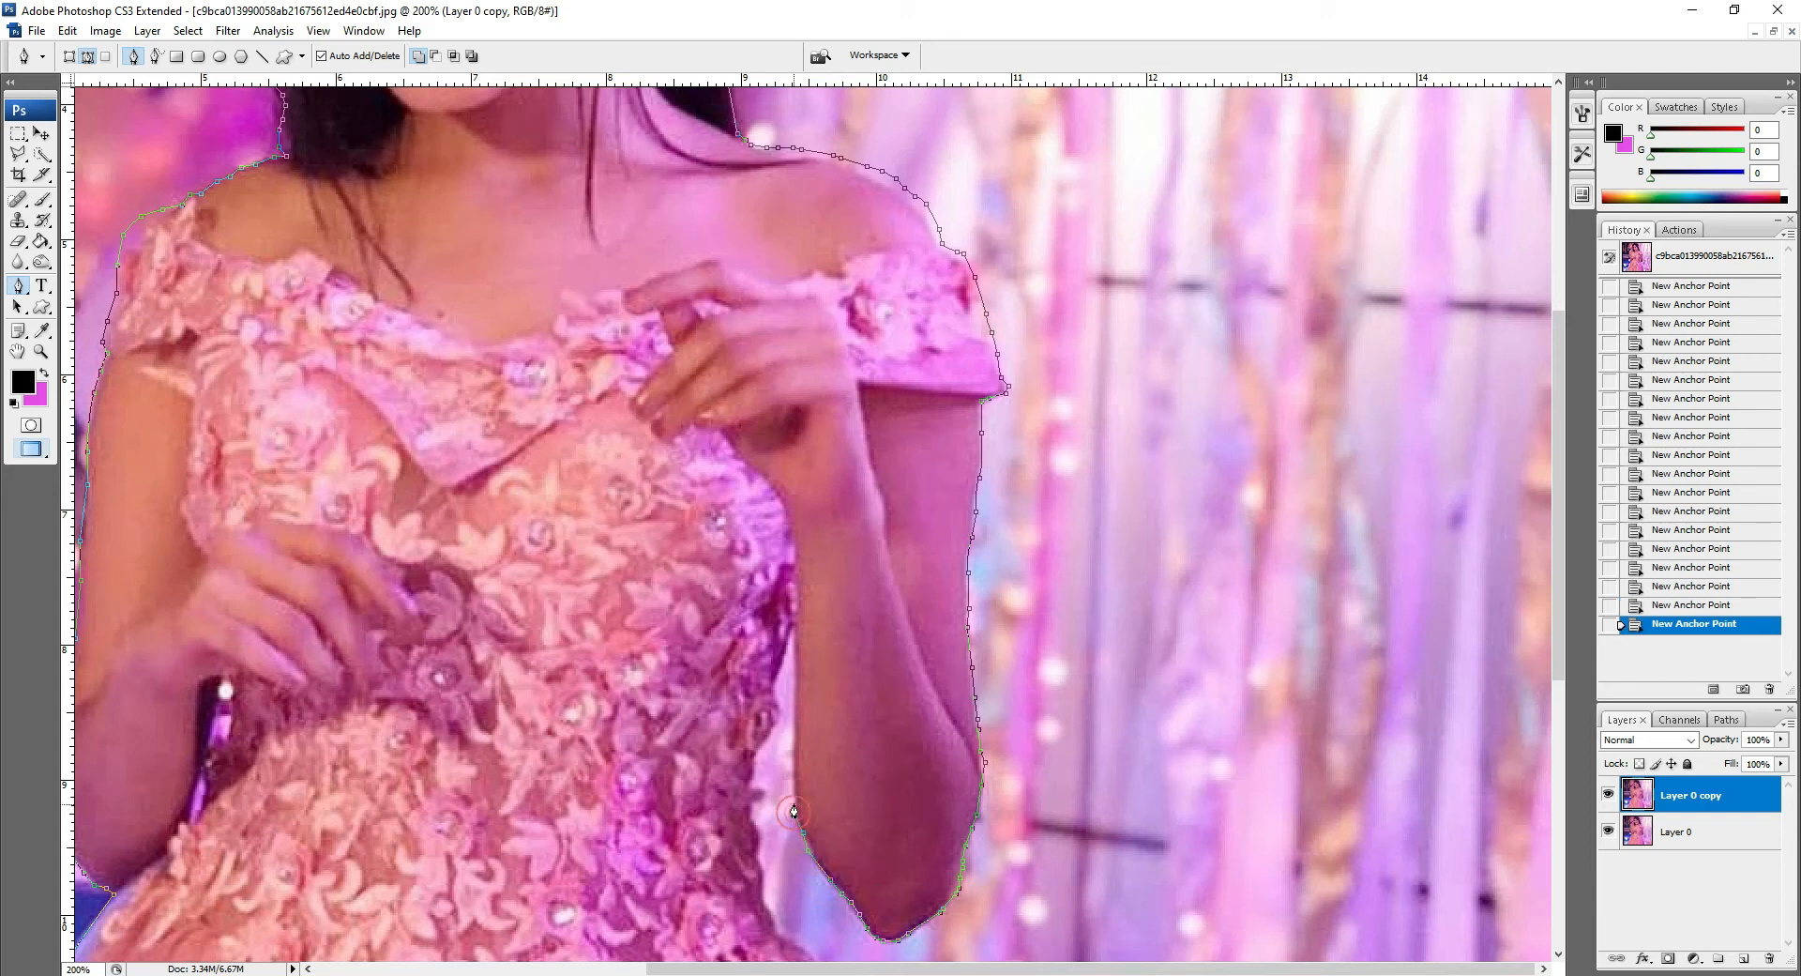
pyautogui.click(793, 734)
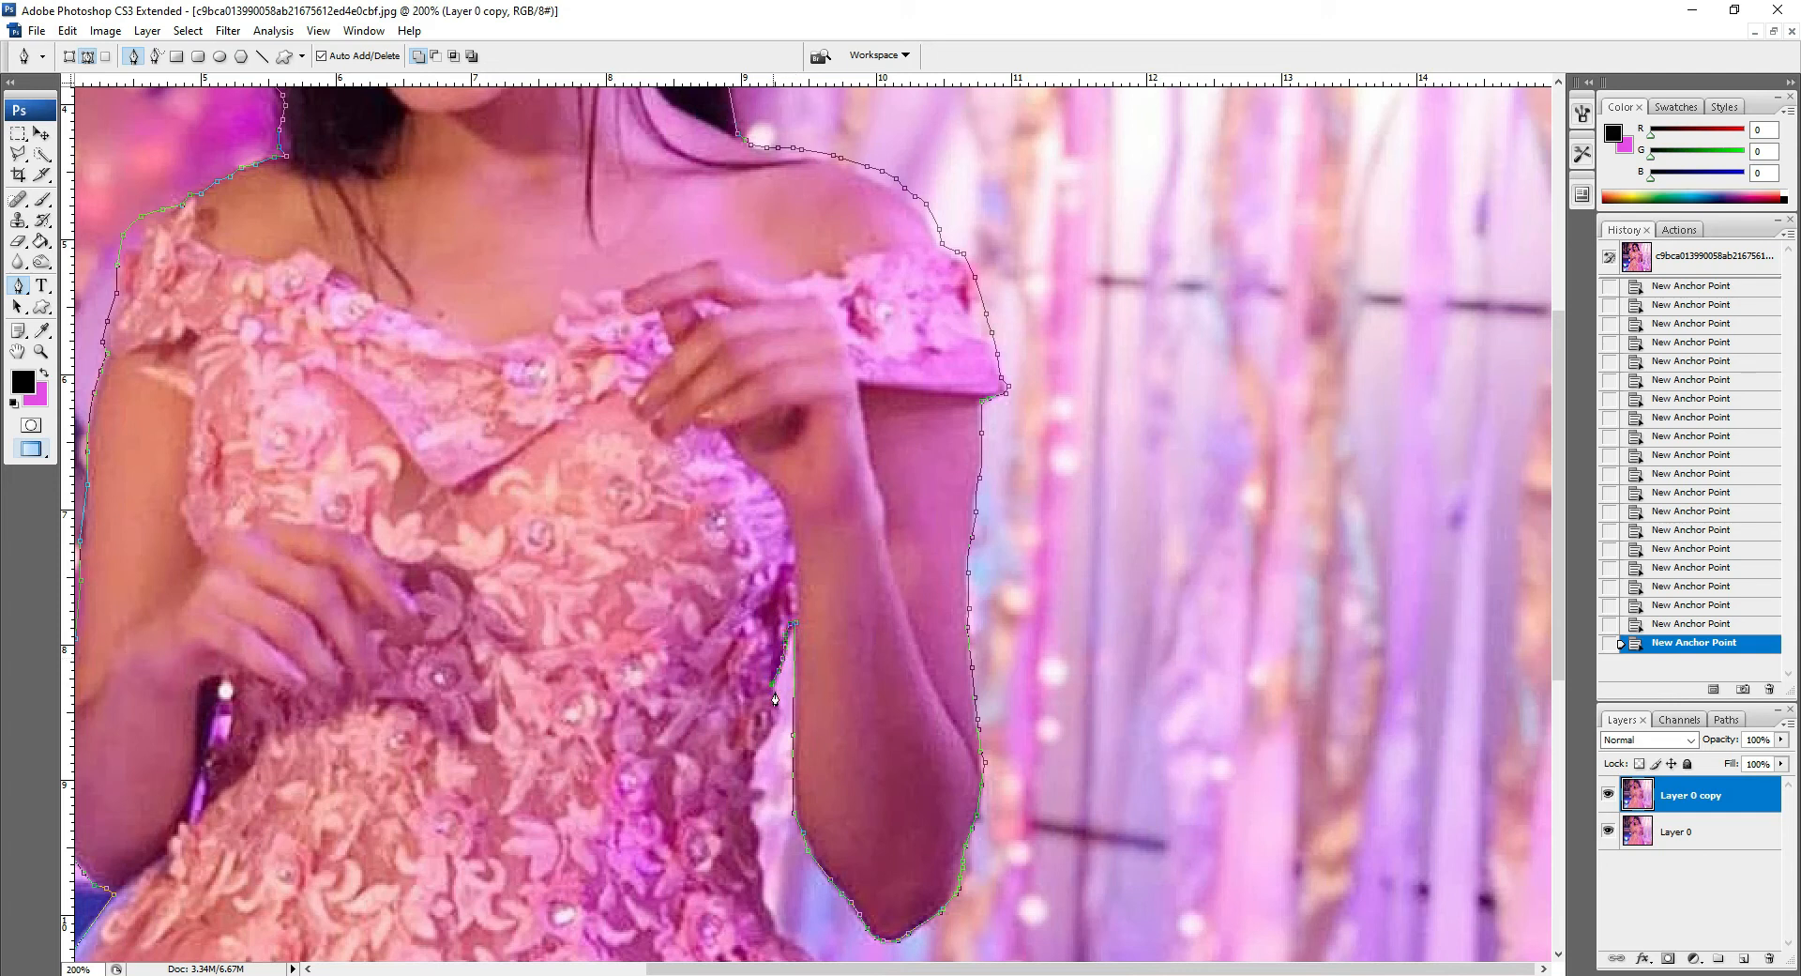
# Step: Trace the gap between the right arm and the bodice down to the waist
pyautogui.click(750, 778)
pyautogui.click(756, 785)
pyautogui.click(763, 795)
pyautogui.click(765, 802)
pyautogui.click(765, 802)
pyautogui.click(749, 811)
pyautogui.click(752, 821)
pyautogui.click(753, 823)
pyautogui.click(757, 836)
pyautogui.click(759, 847)
pyautogui.click(757, 858)
pyautogui.click(760, 869)
pyautogui.click(761, 880)
pyautogui.click(762, 898)
pyautogui.click(767, 904)
pyautogui.click(782, 916)
pyautogui.click(786, 927)
pyautogui.click(796, 935)
pyautogui.click(802, 940)
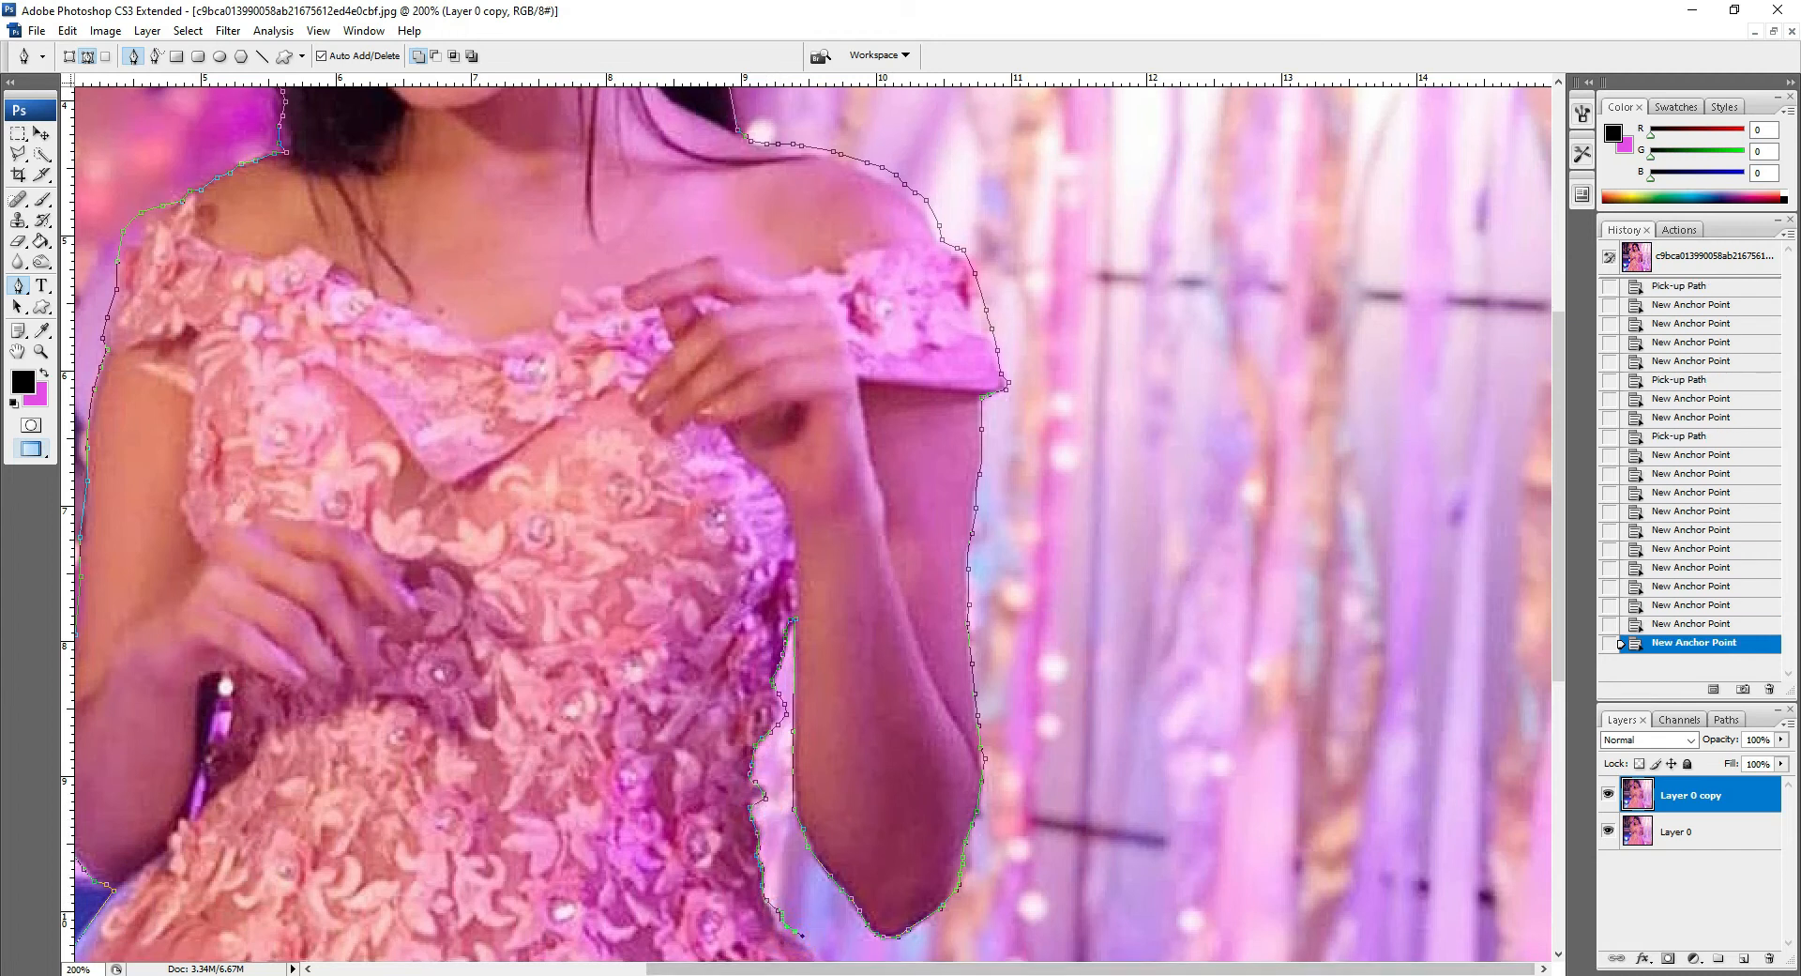
# Step: Continue the path down the right edge of the skirt to the bottom of the image
pyautogui.press('space')
pyautogui.moveTo(729, 908); pyautogui.dragTo(539, 283)
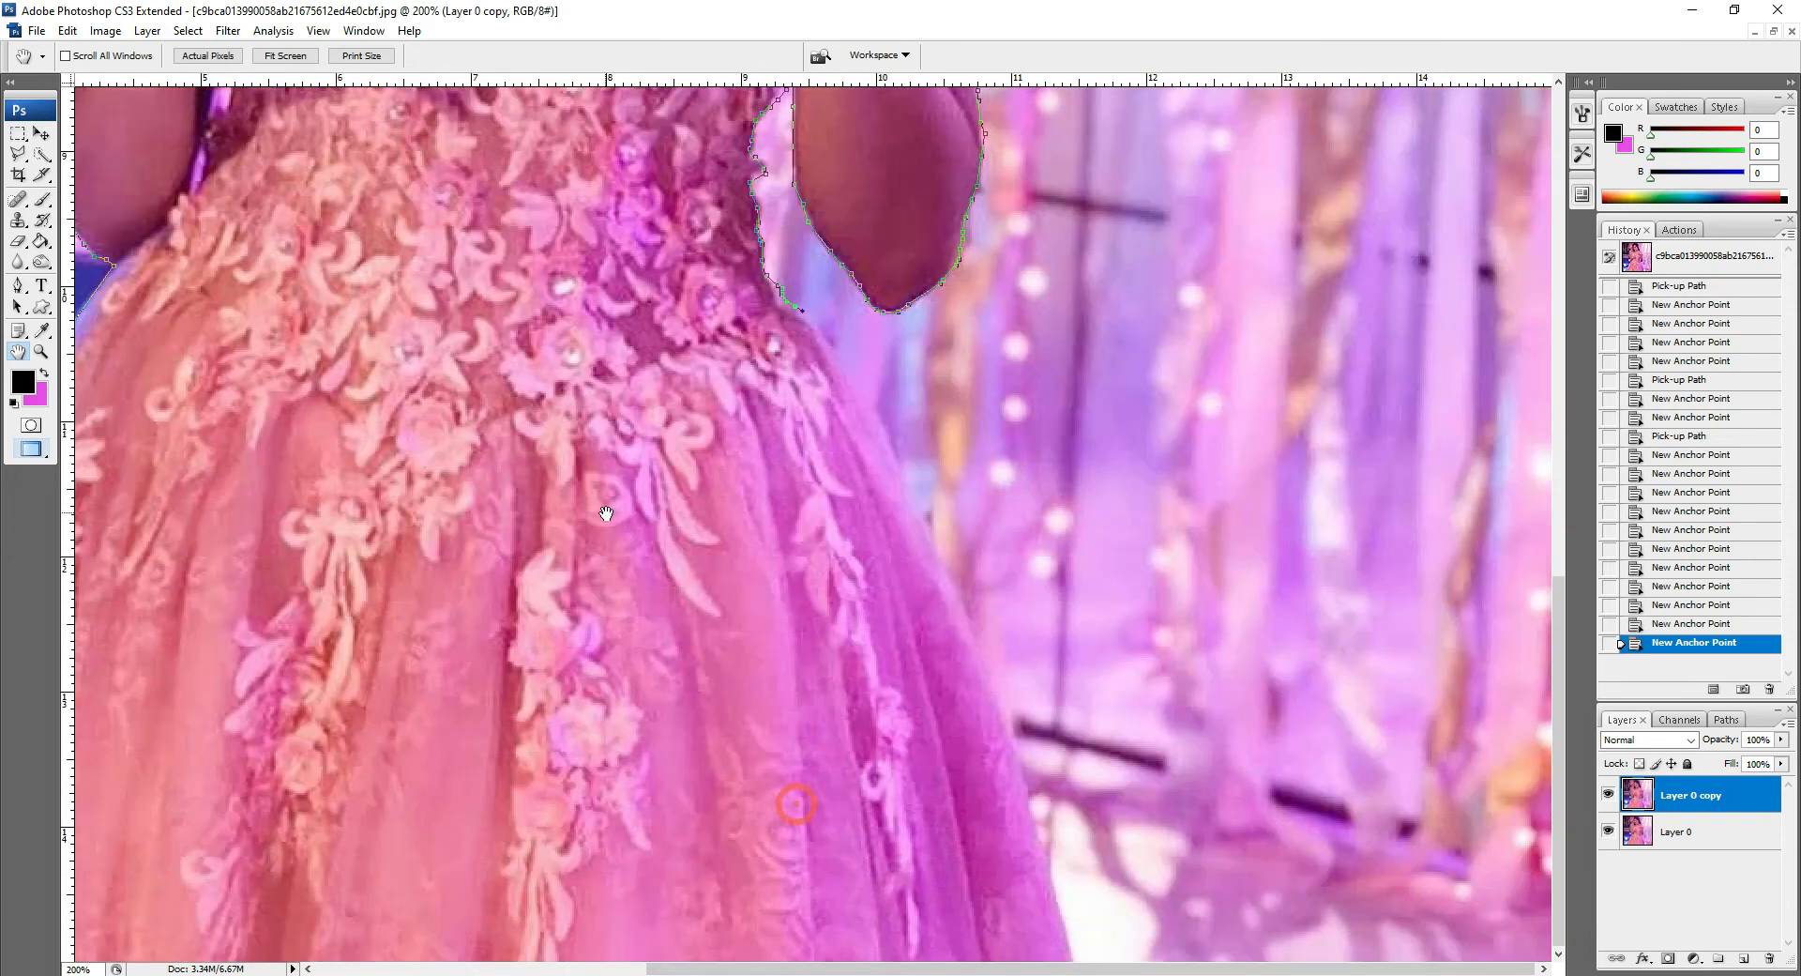
pyautogui.click(831, 342)
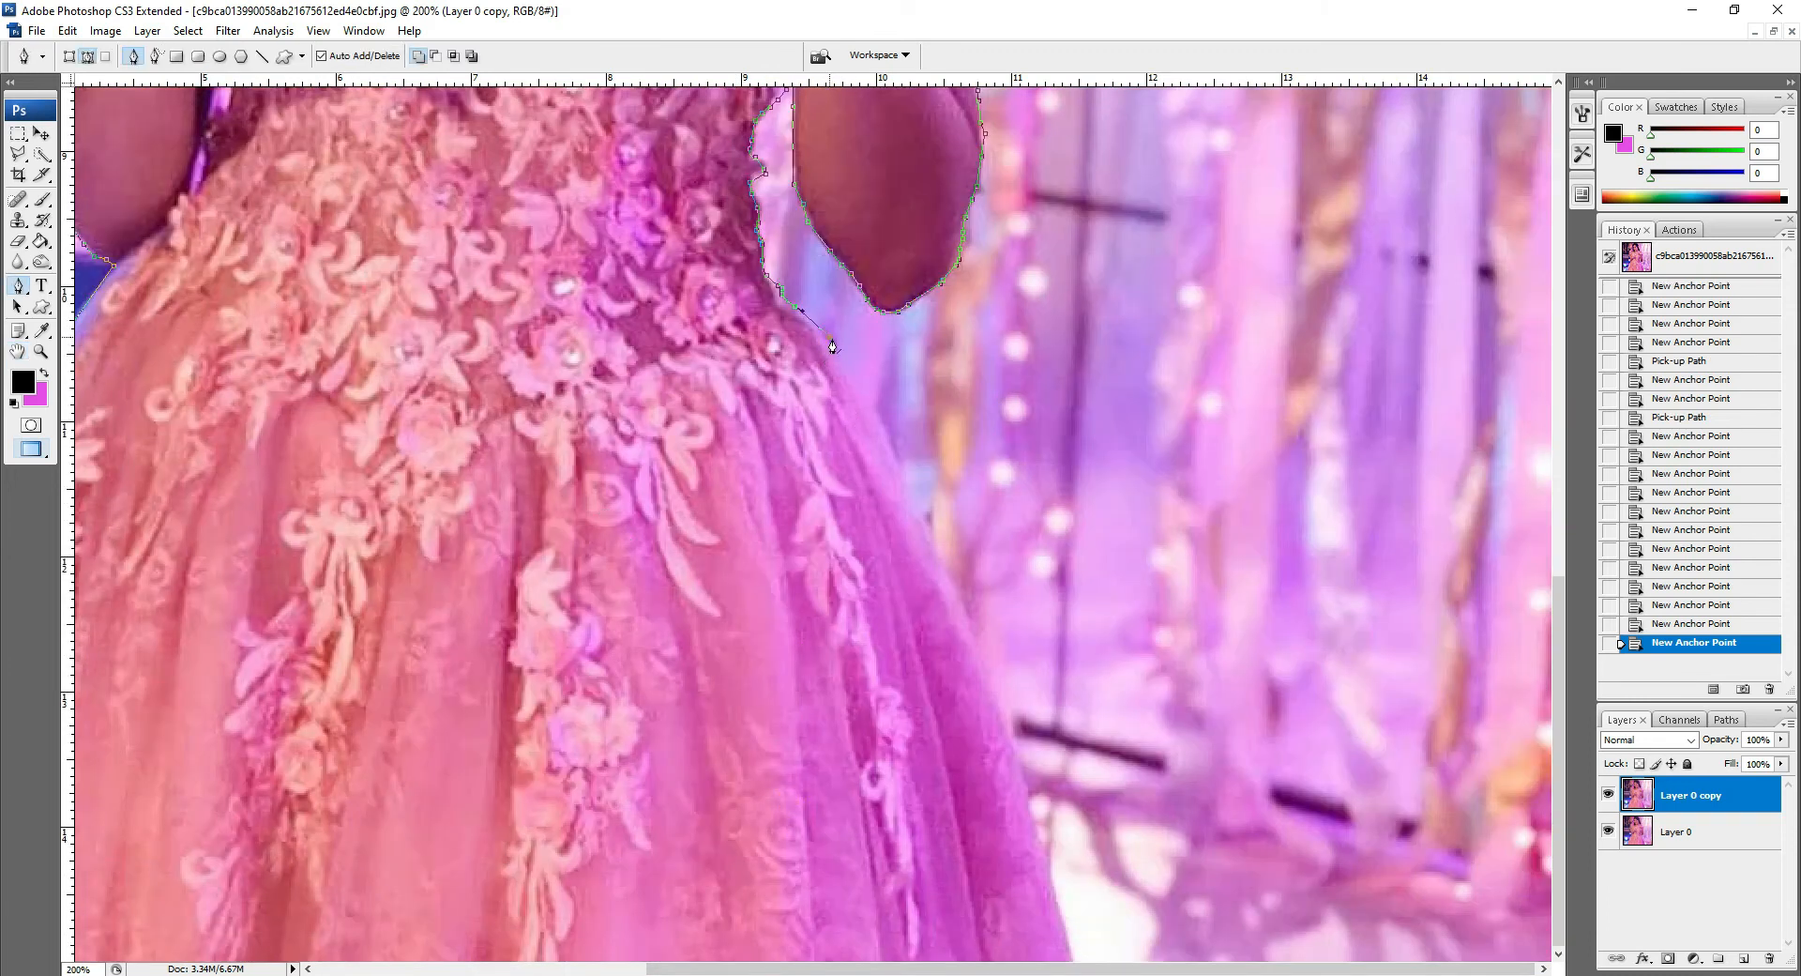
pyautogui.click(867, 391)
pyautogui.click(906, 457)
pyautogui.click(940, 537)
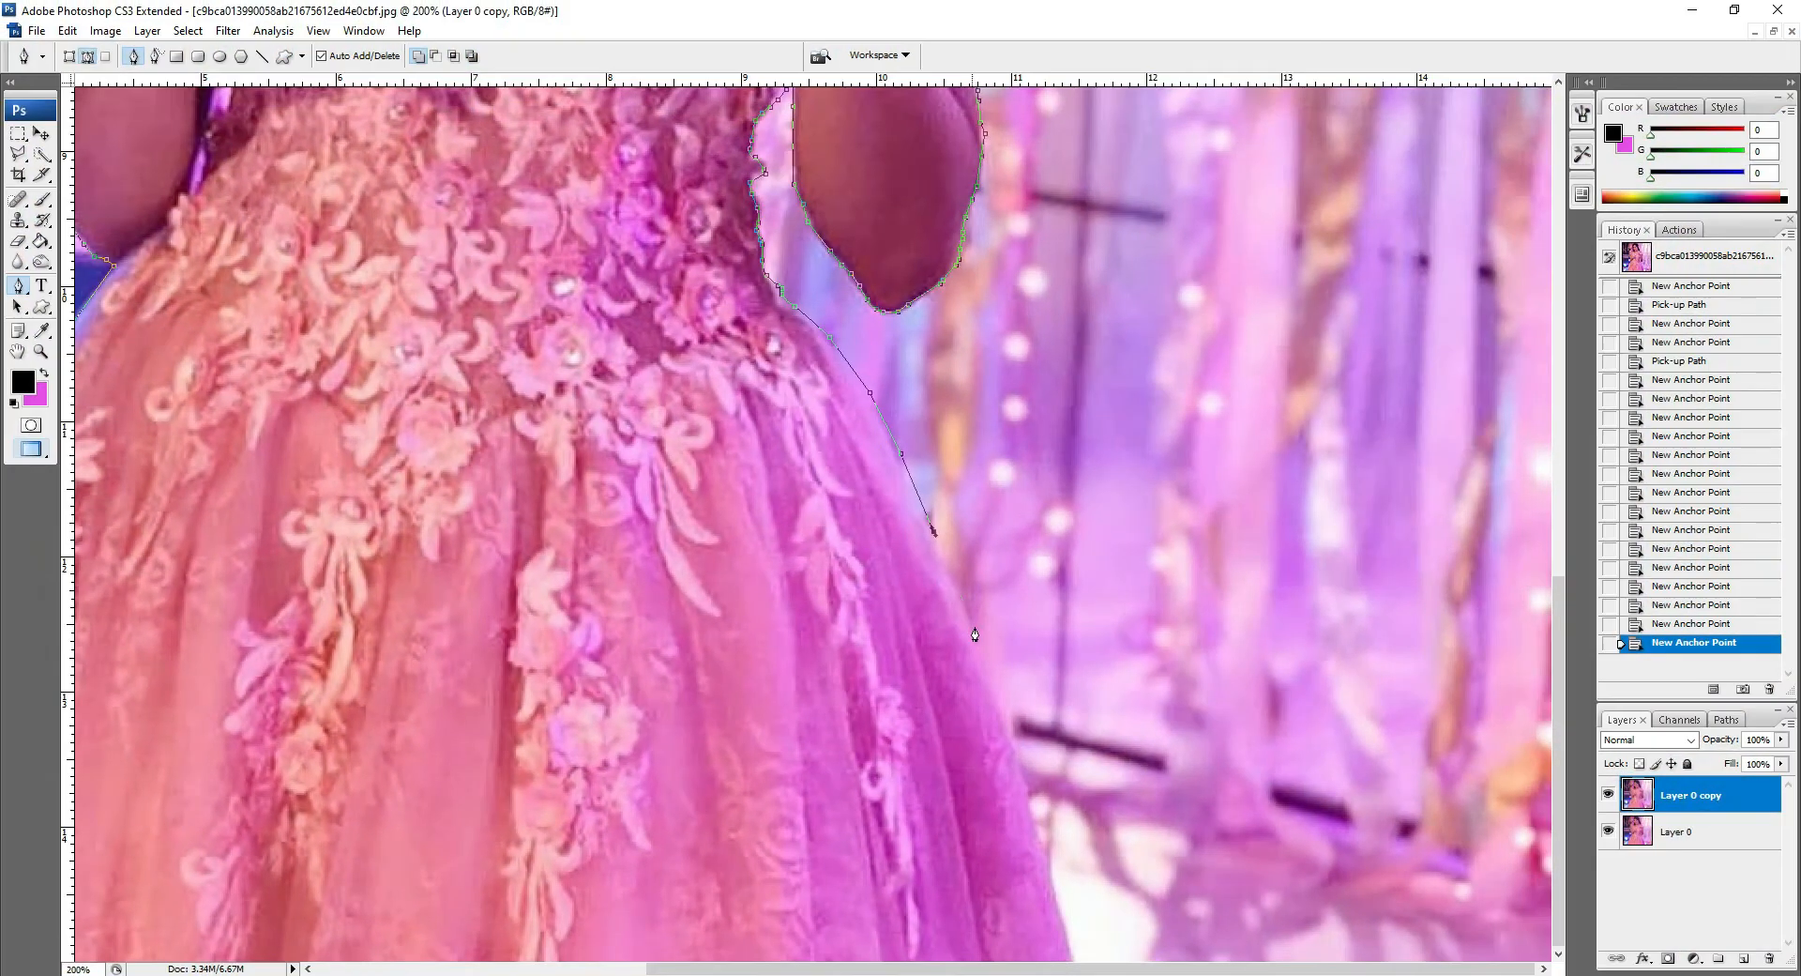
pyautogui.click(997, 639)
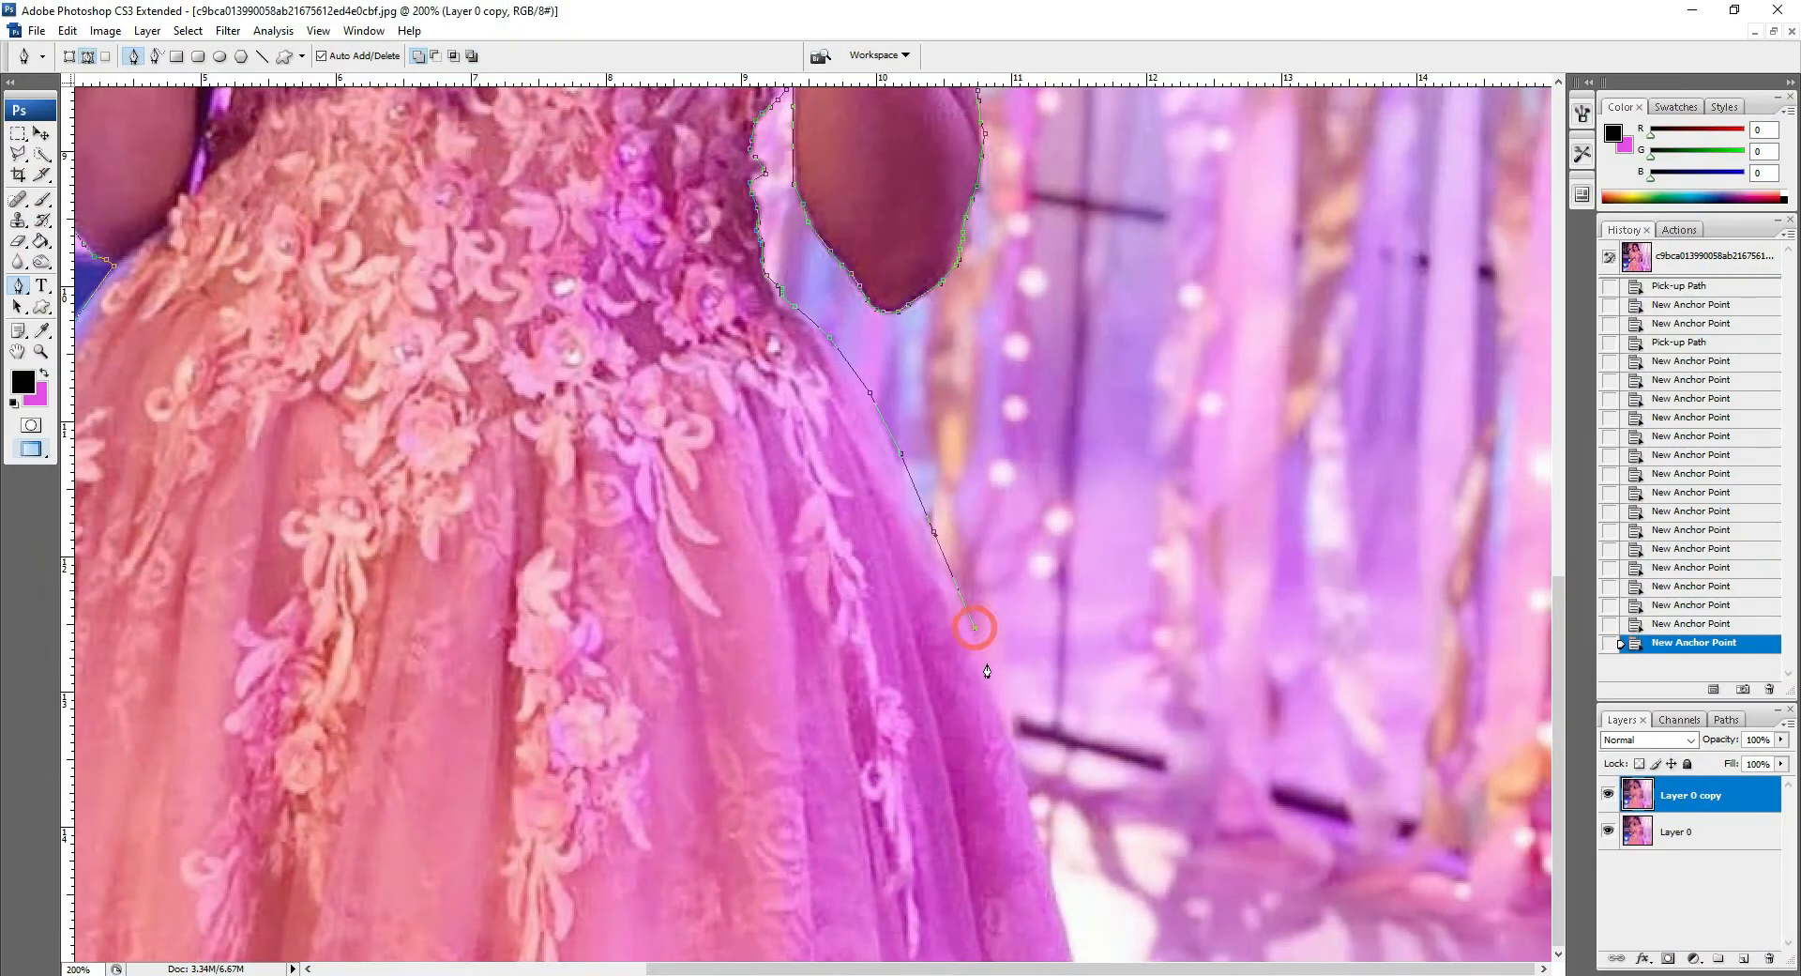
pyautogui.click(1005, 708)
pyautogui.click(1024, 761)
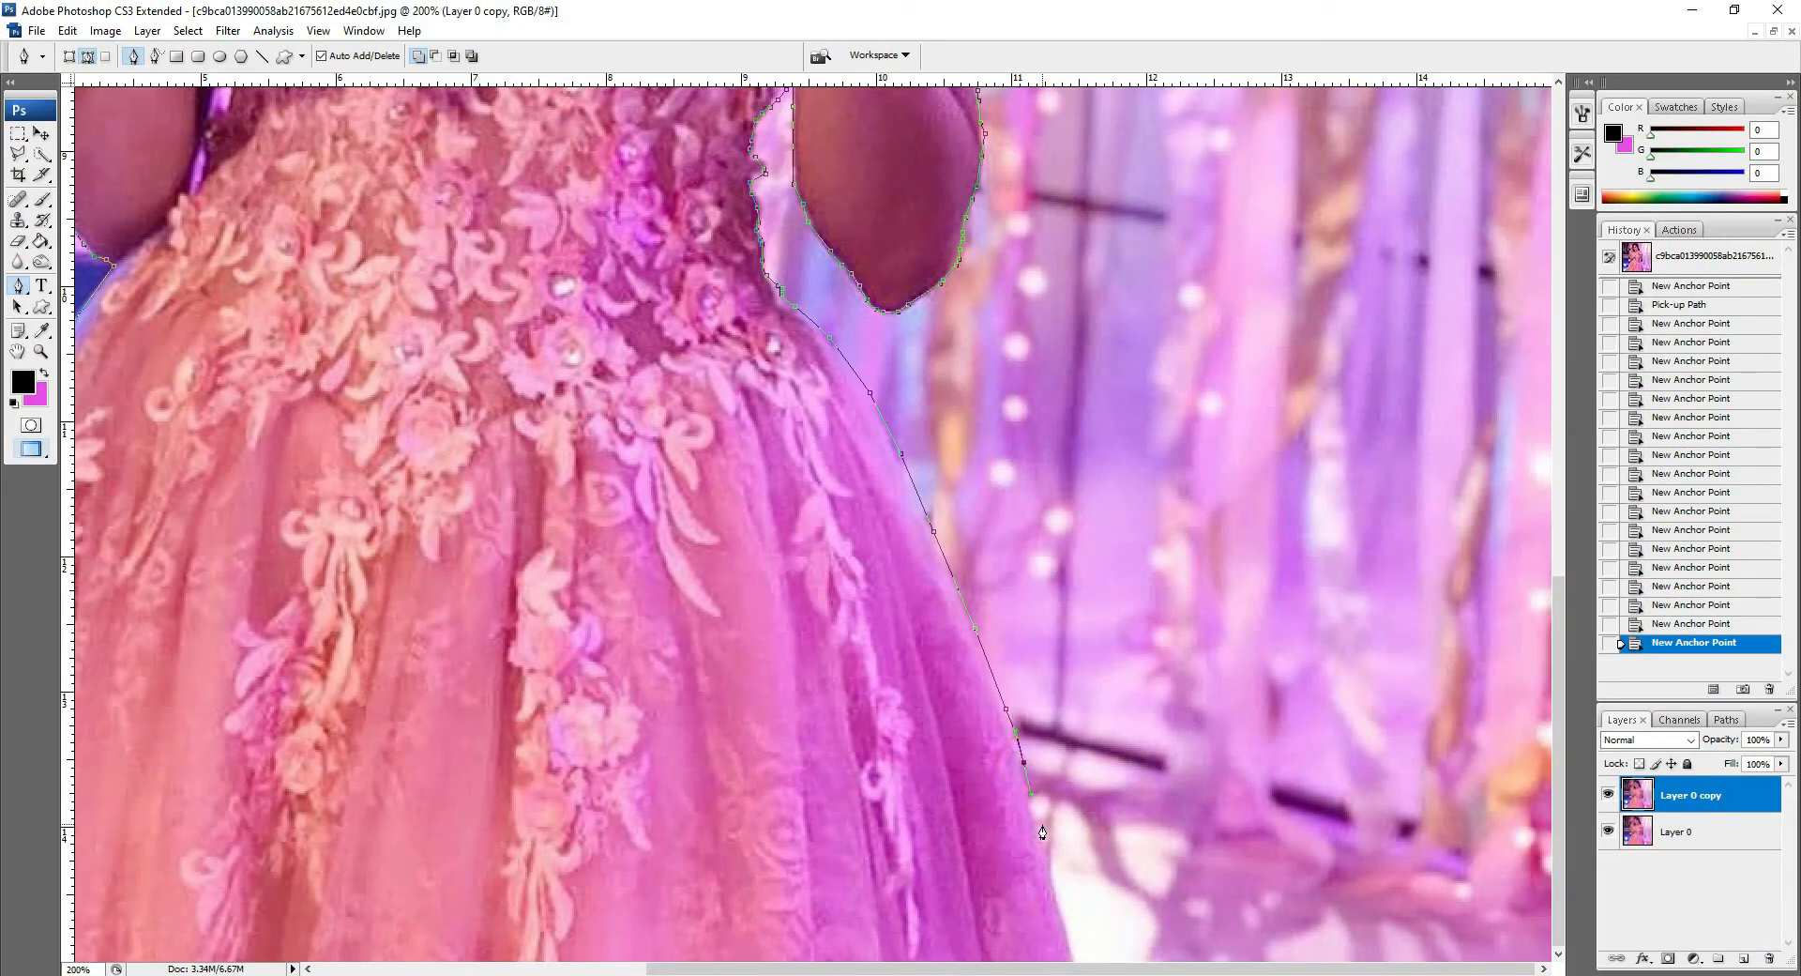
pyautogui.click(1043, 841)
pyautogui.click(1073, 956)
# Step: Close the path with anchor points below the image back to the starting anchor
pyautogui.press('z')
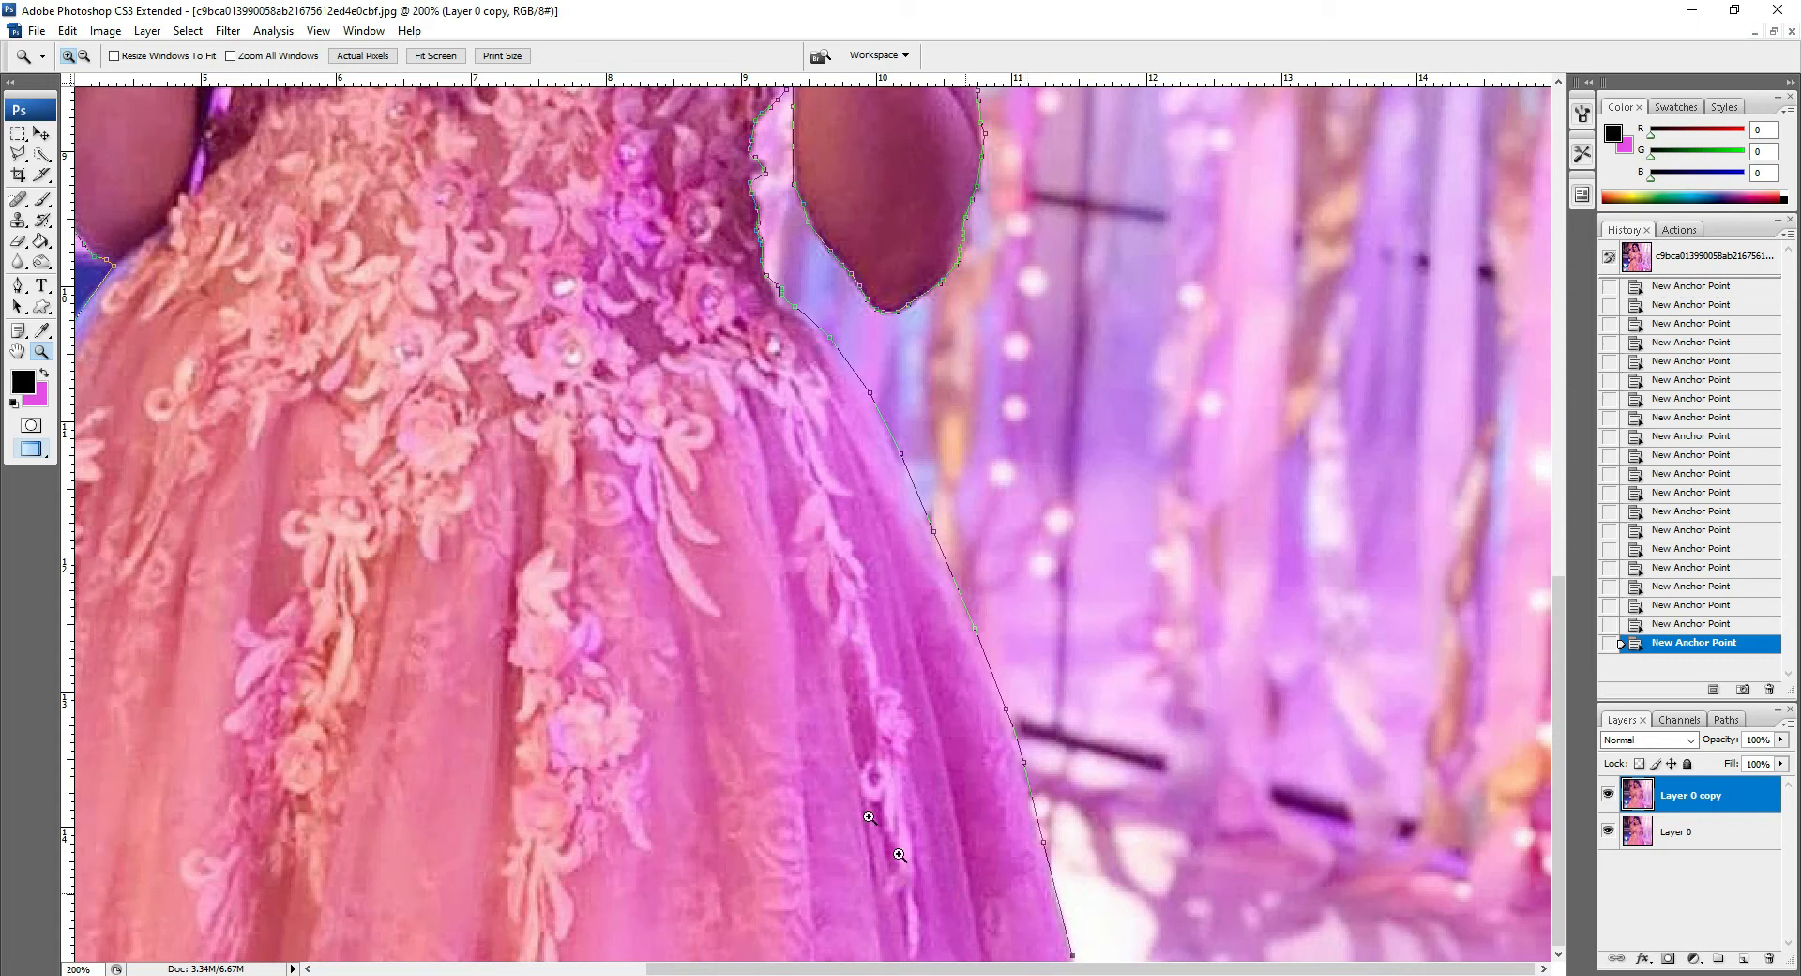
pyautogui.click(85, 57)
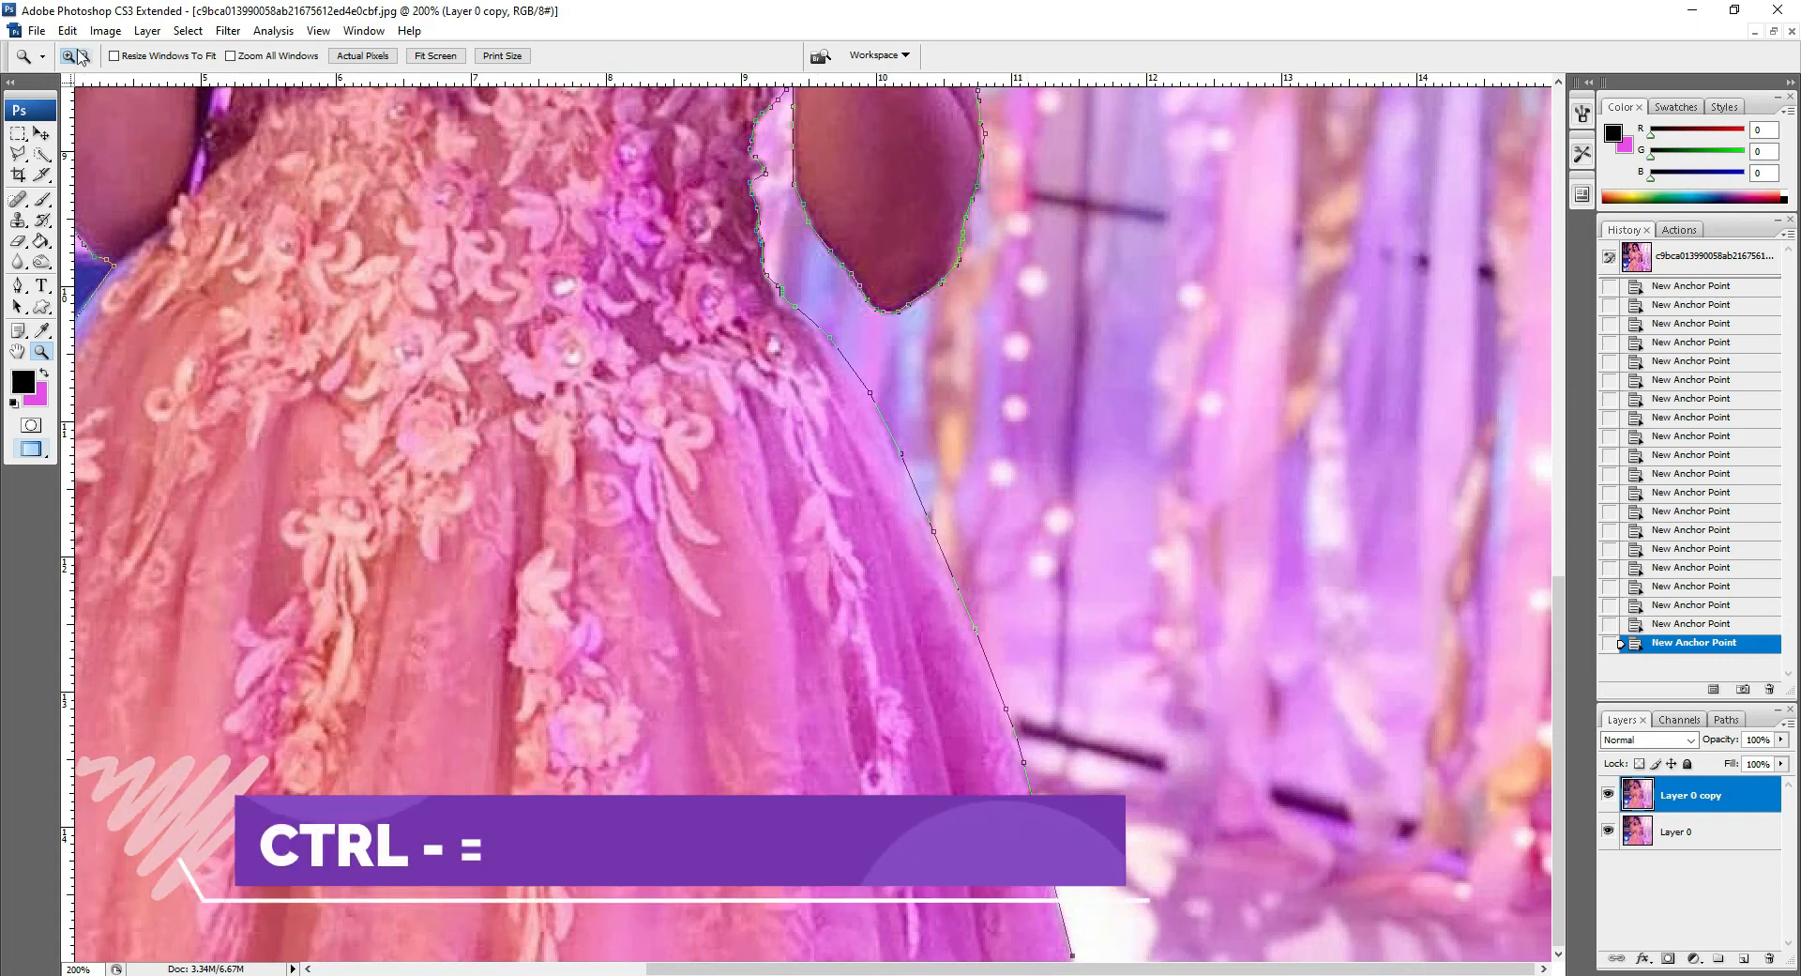
pyautogui.click(978, 690)
pyautogui.click(944, 719)
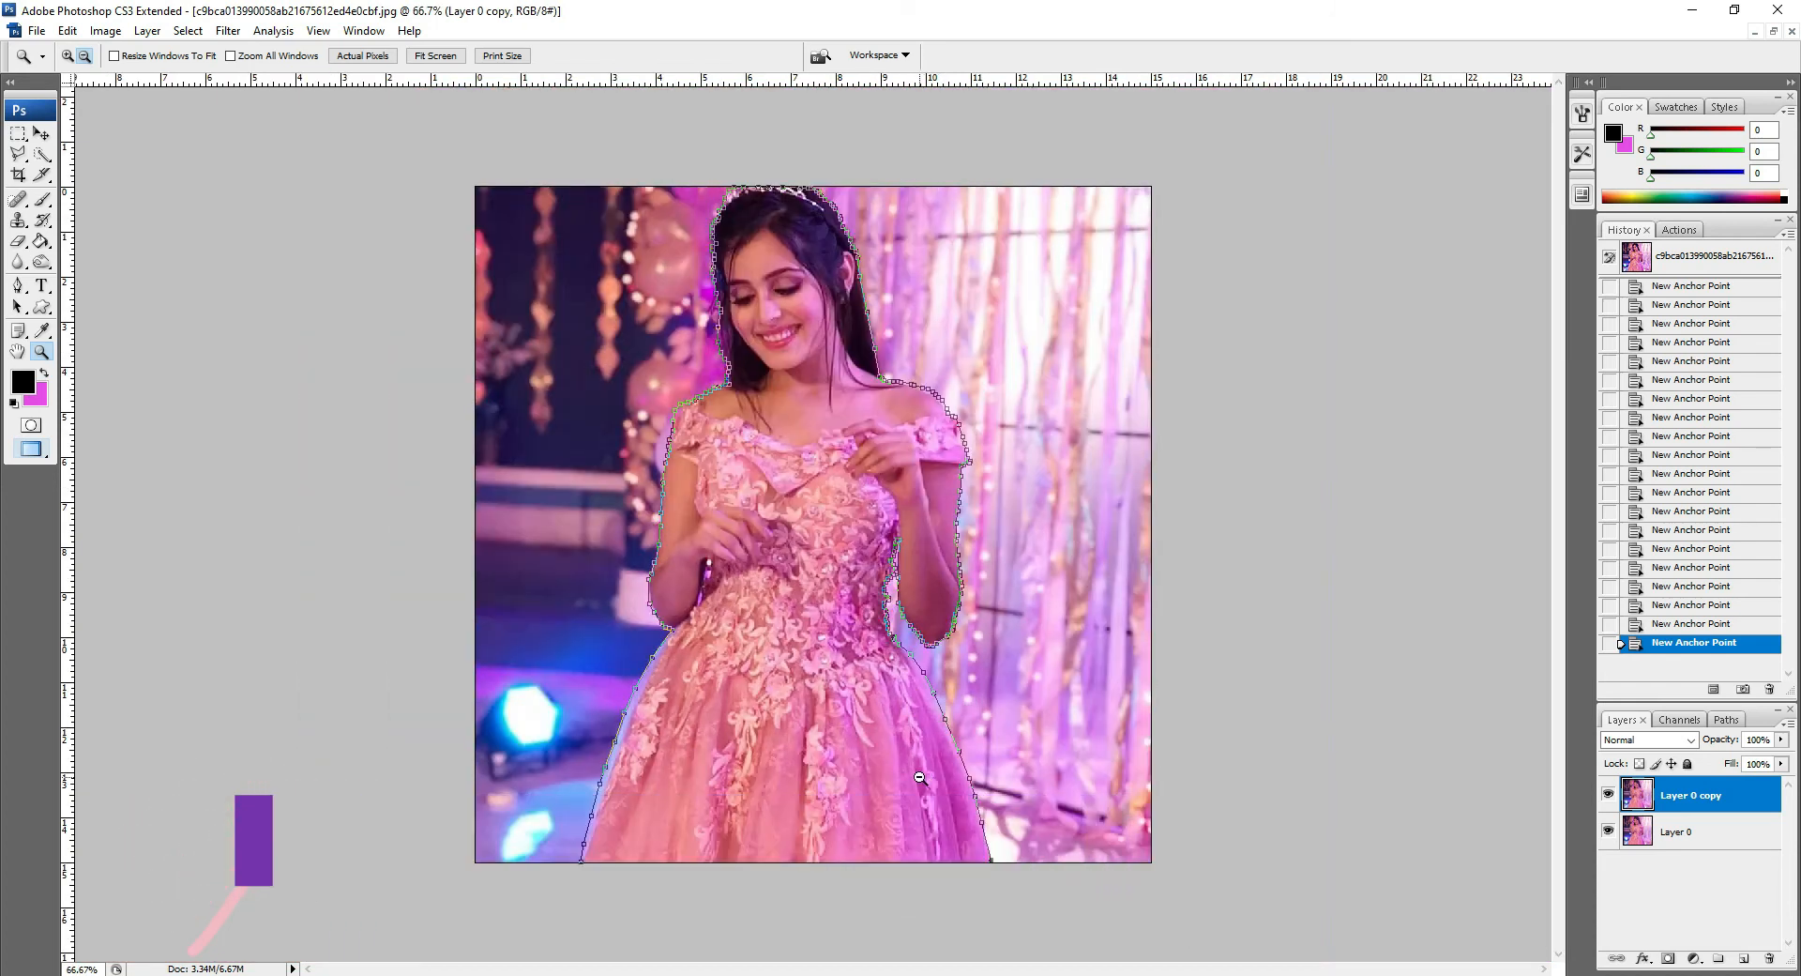
pyautogui.press('p')
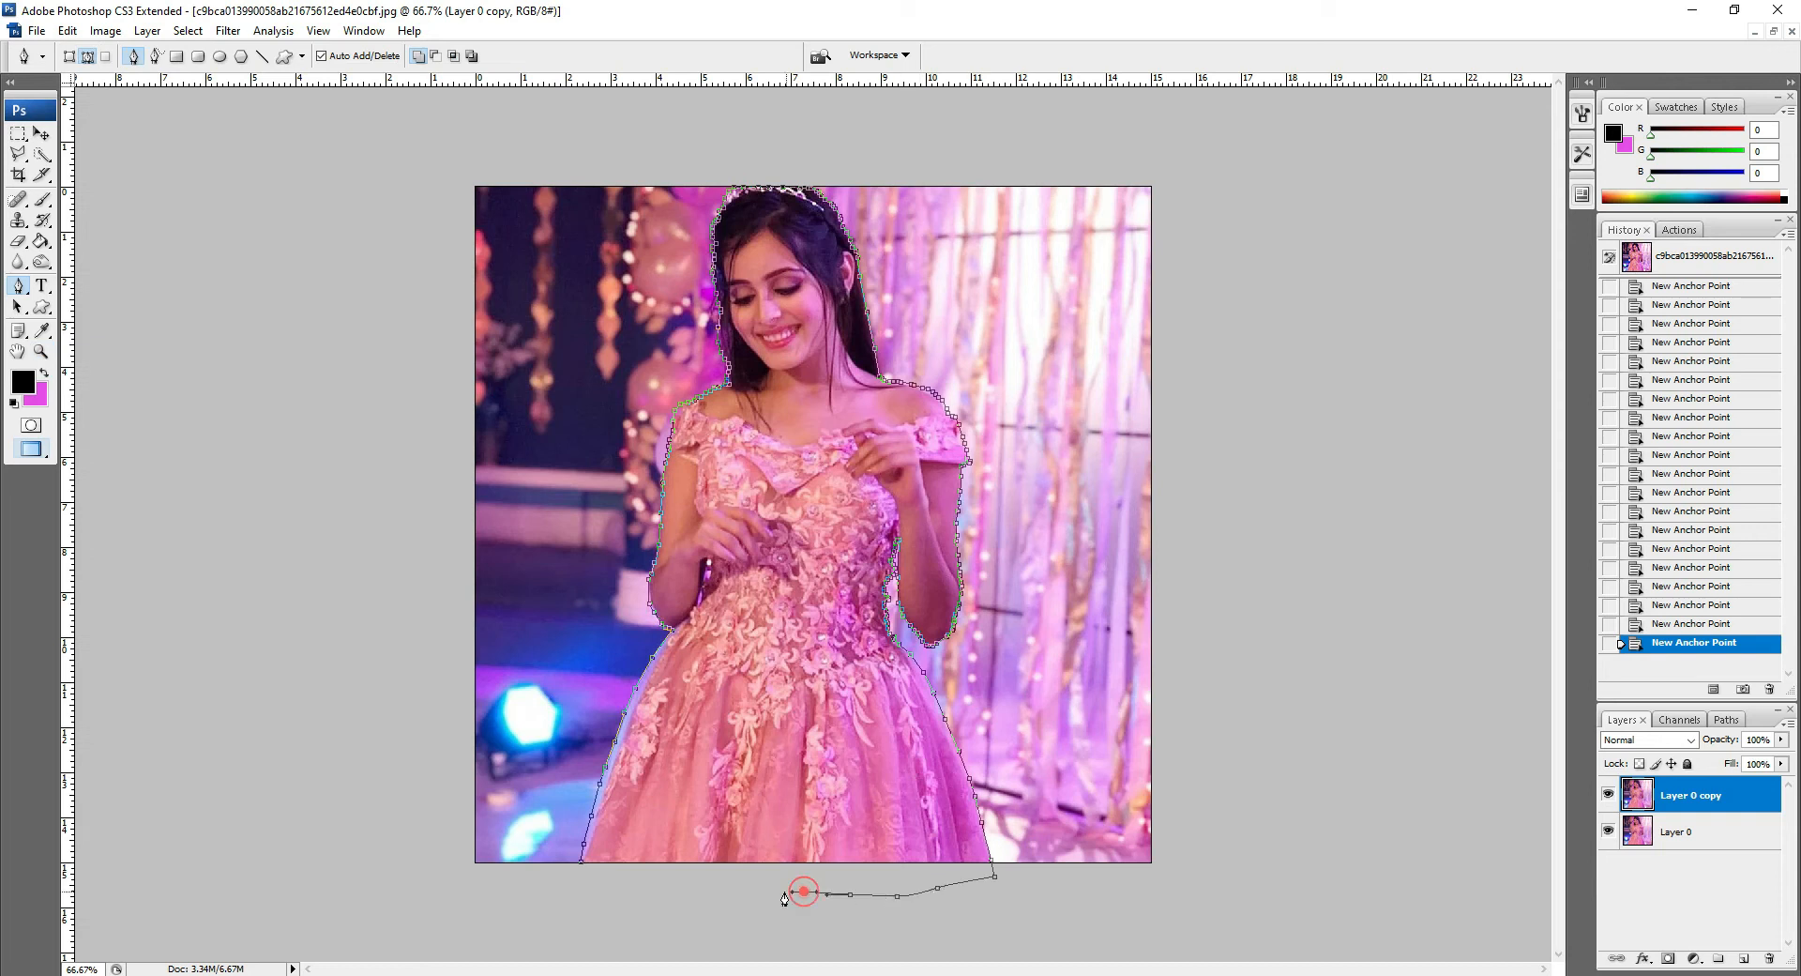
pyautogui.click(614, 882)
pyautogui.click(582, 873)
pyautogui.click(583, 869)
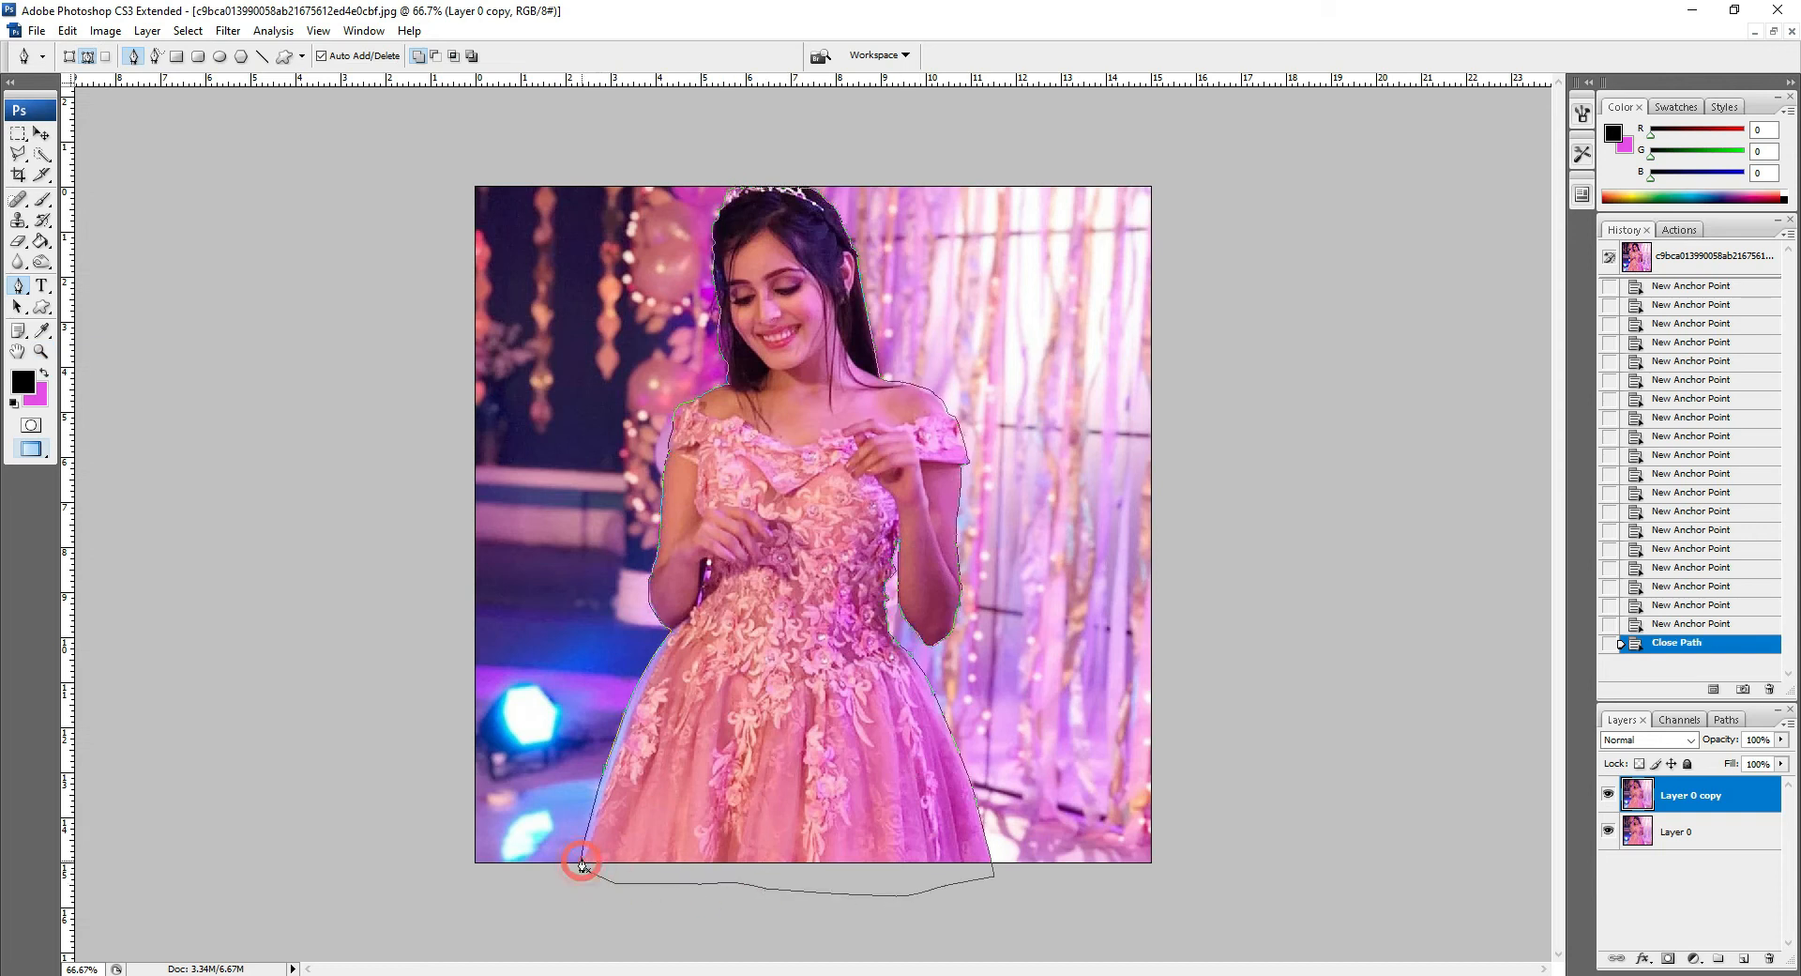
# Step: Convert the closed path into a selection with Make Selection
pyautogui.rightClick(708, 713)
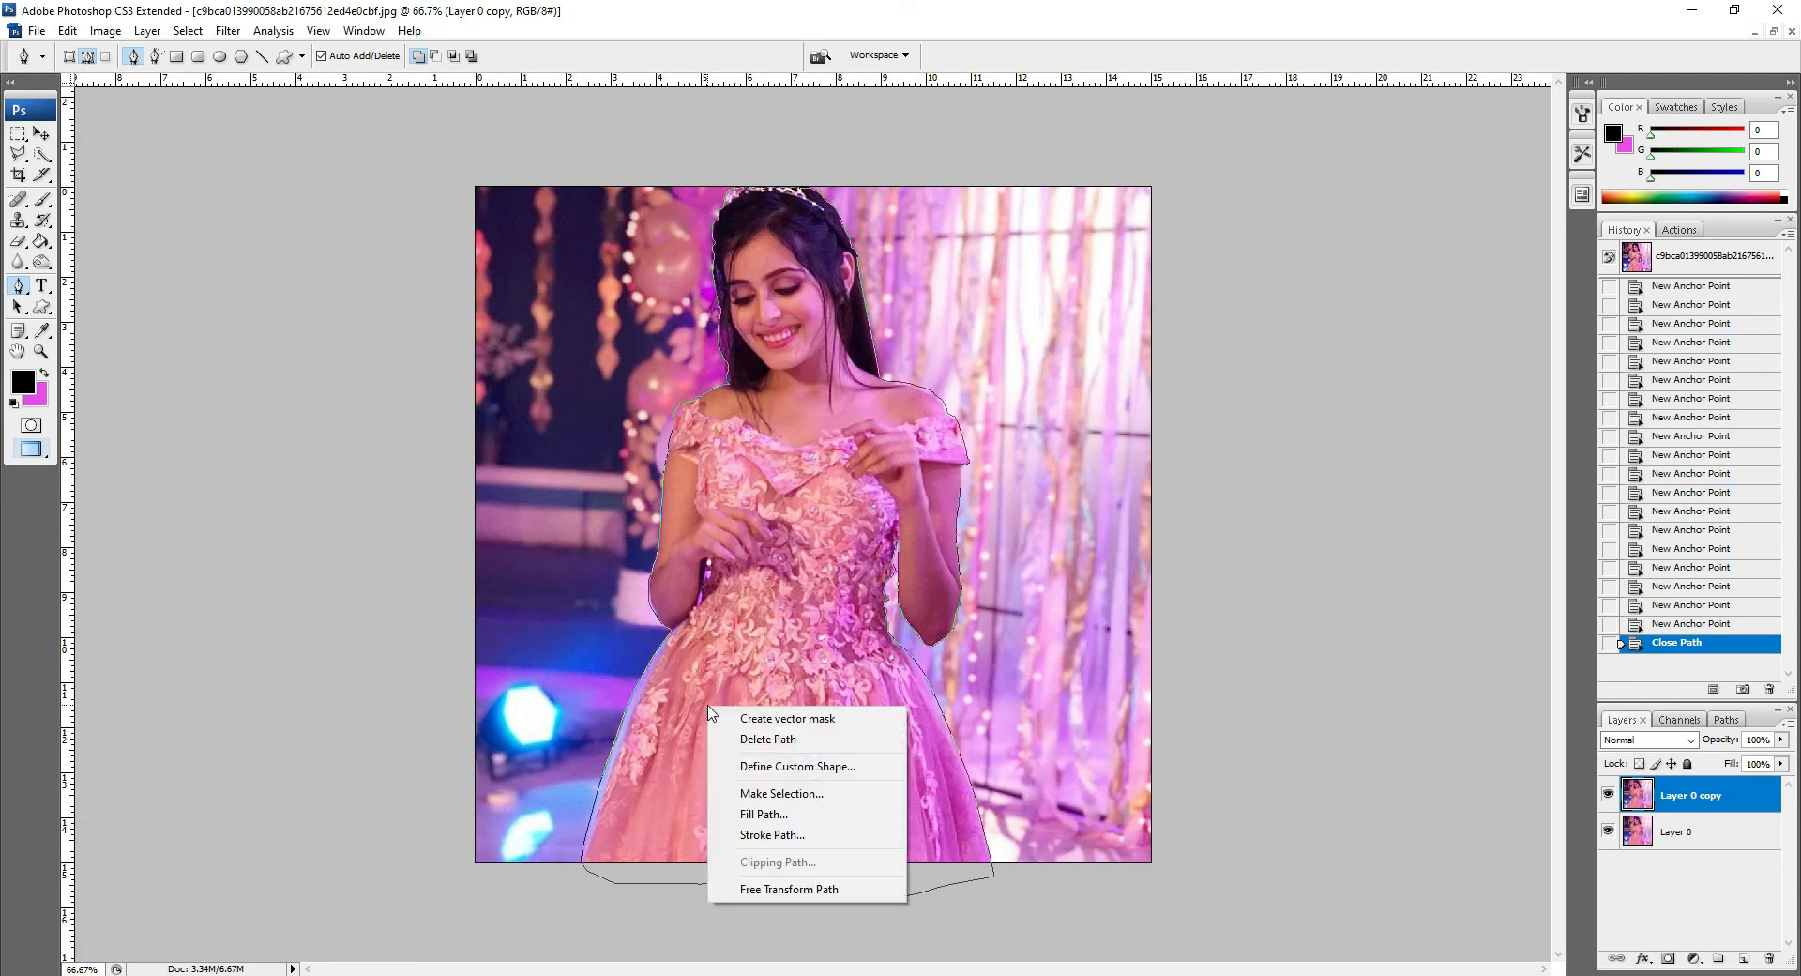
pyautogui.click(773, 794)
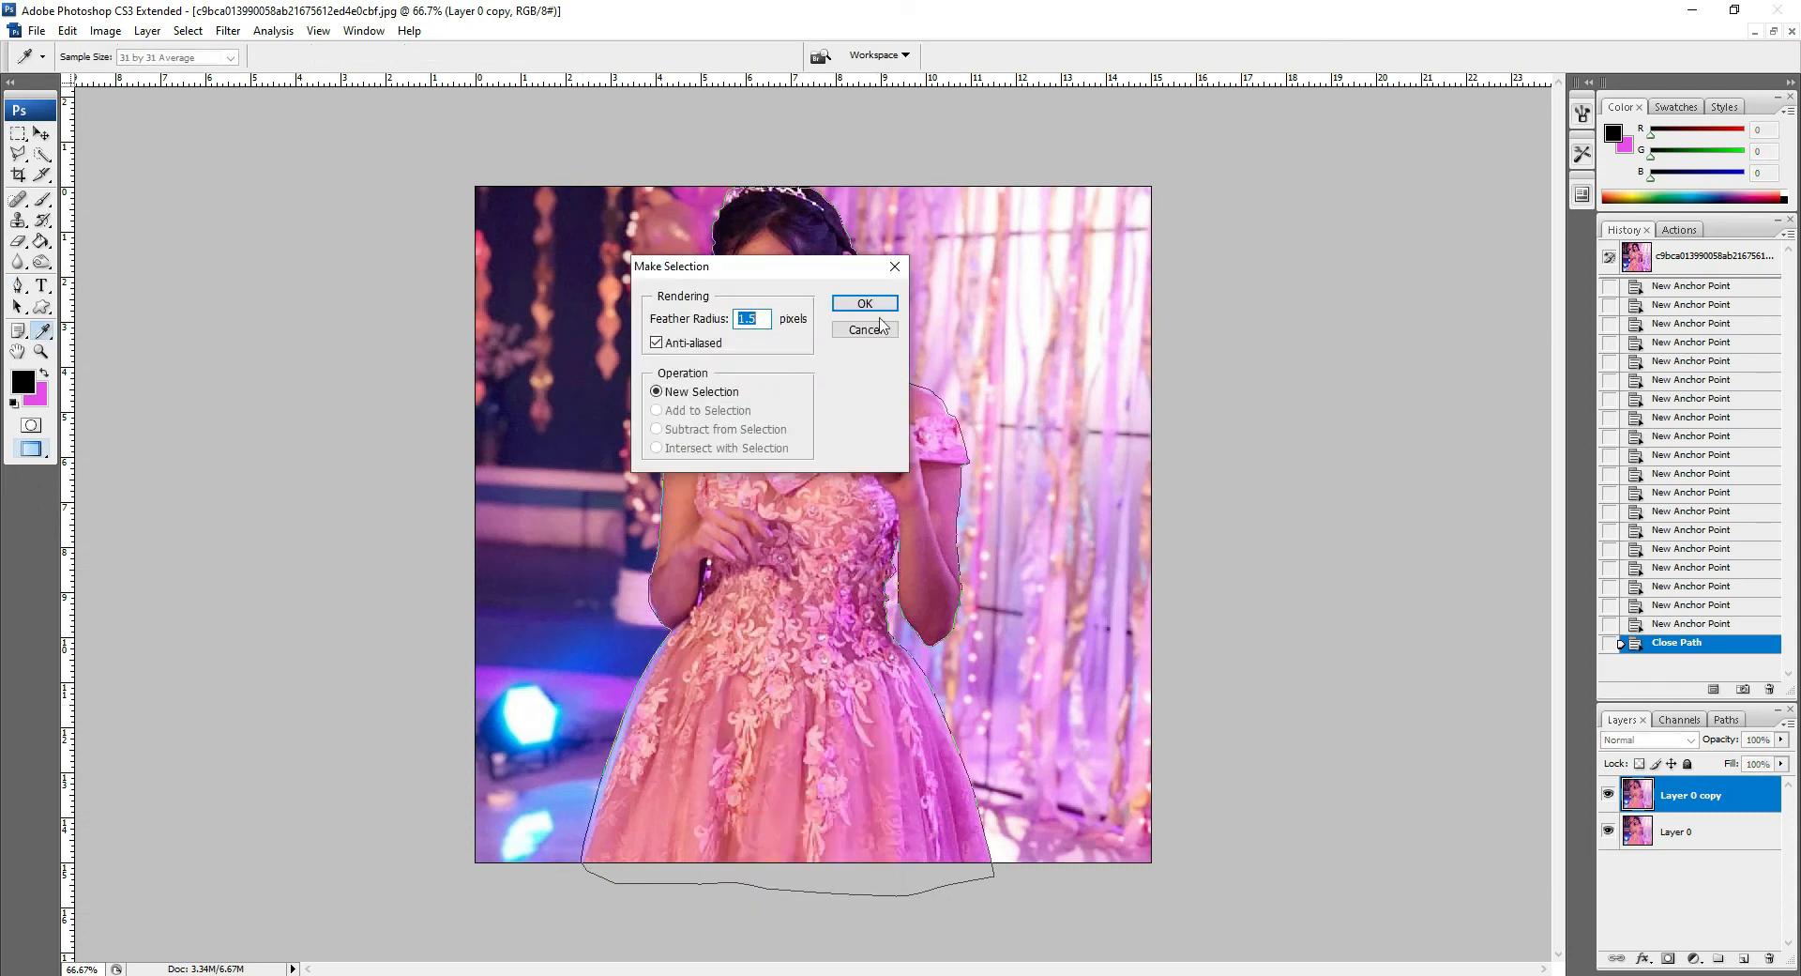
pyautogui.click(864, 305)
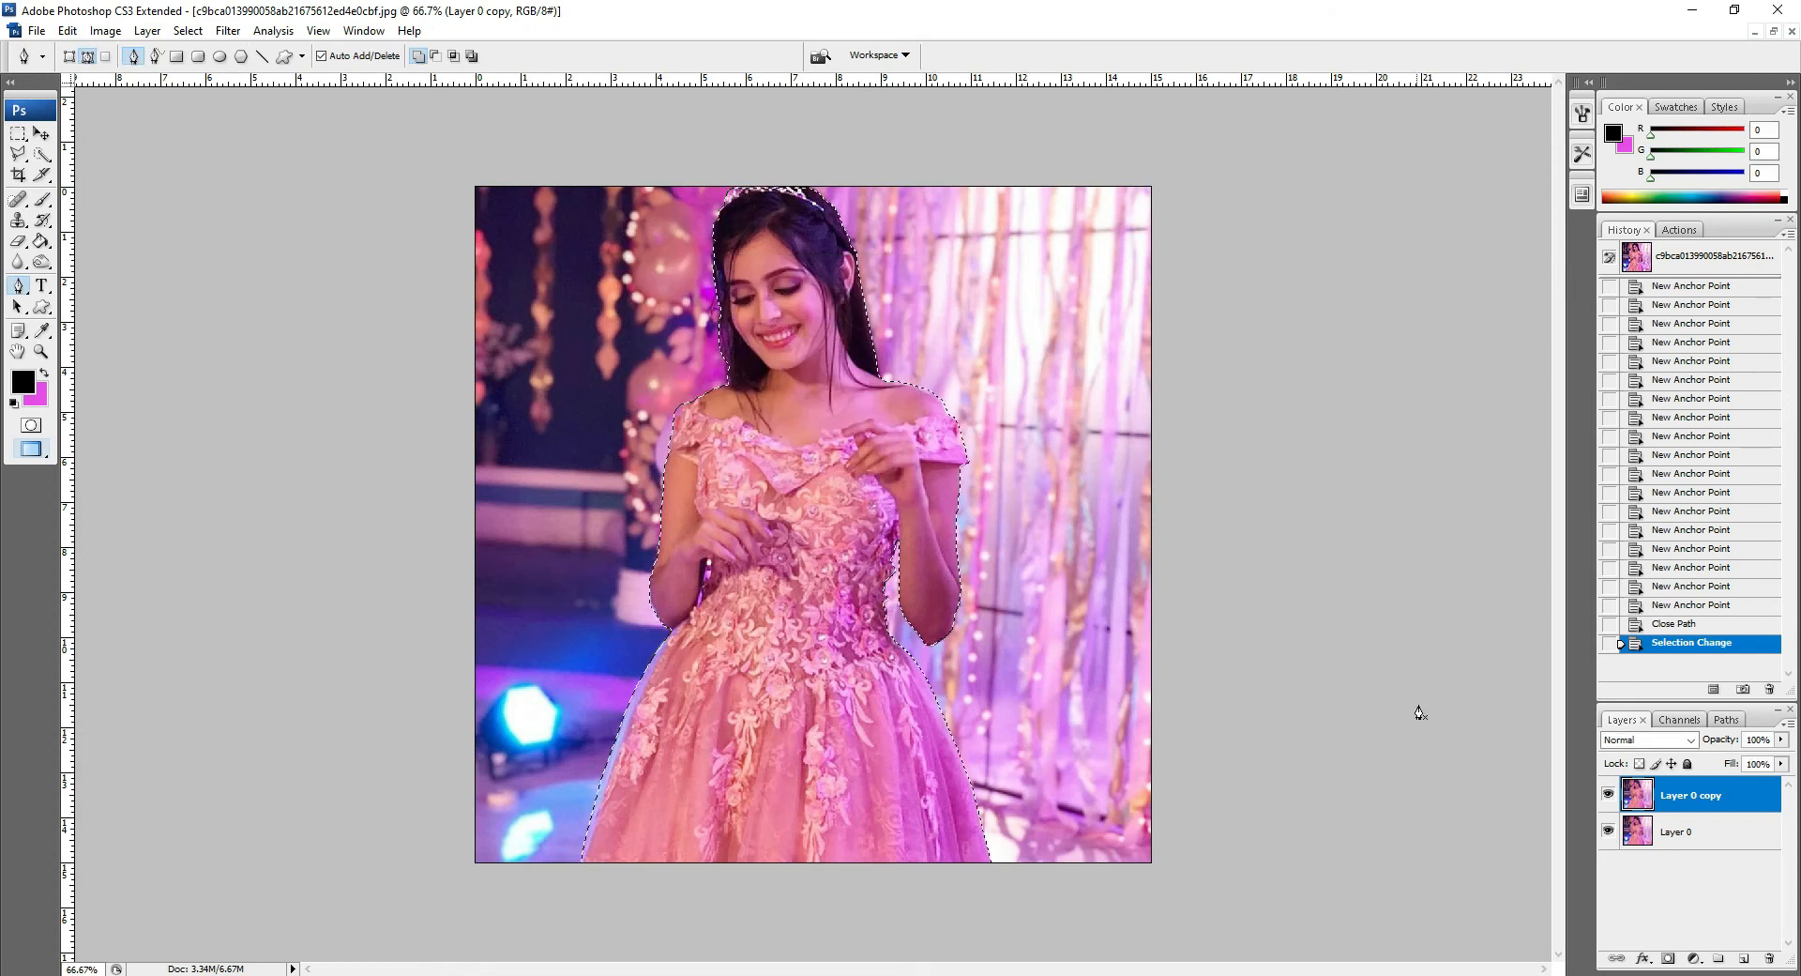
# Step: Add a layer mask to Layer 0 copy from the selection and apply the mask
pyautogui.click(1669, 958)
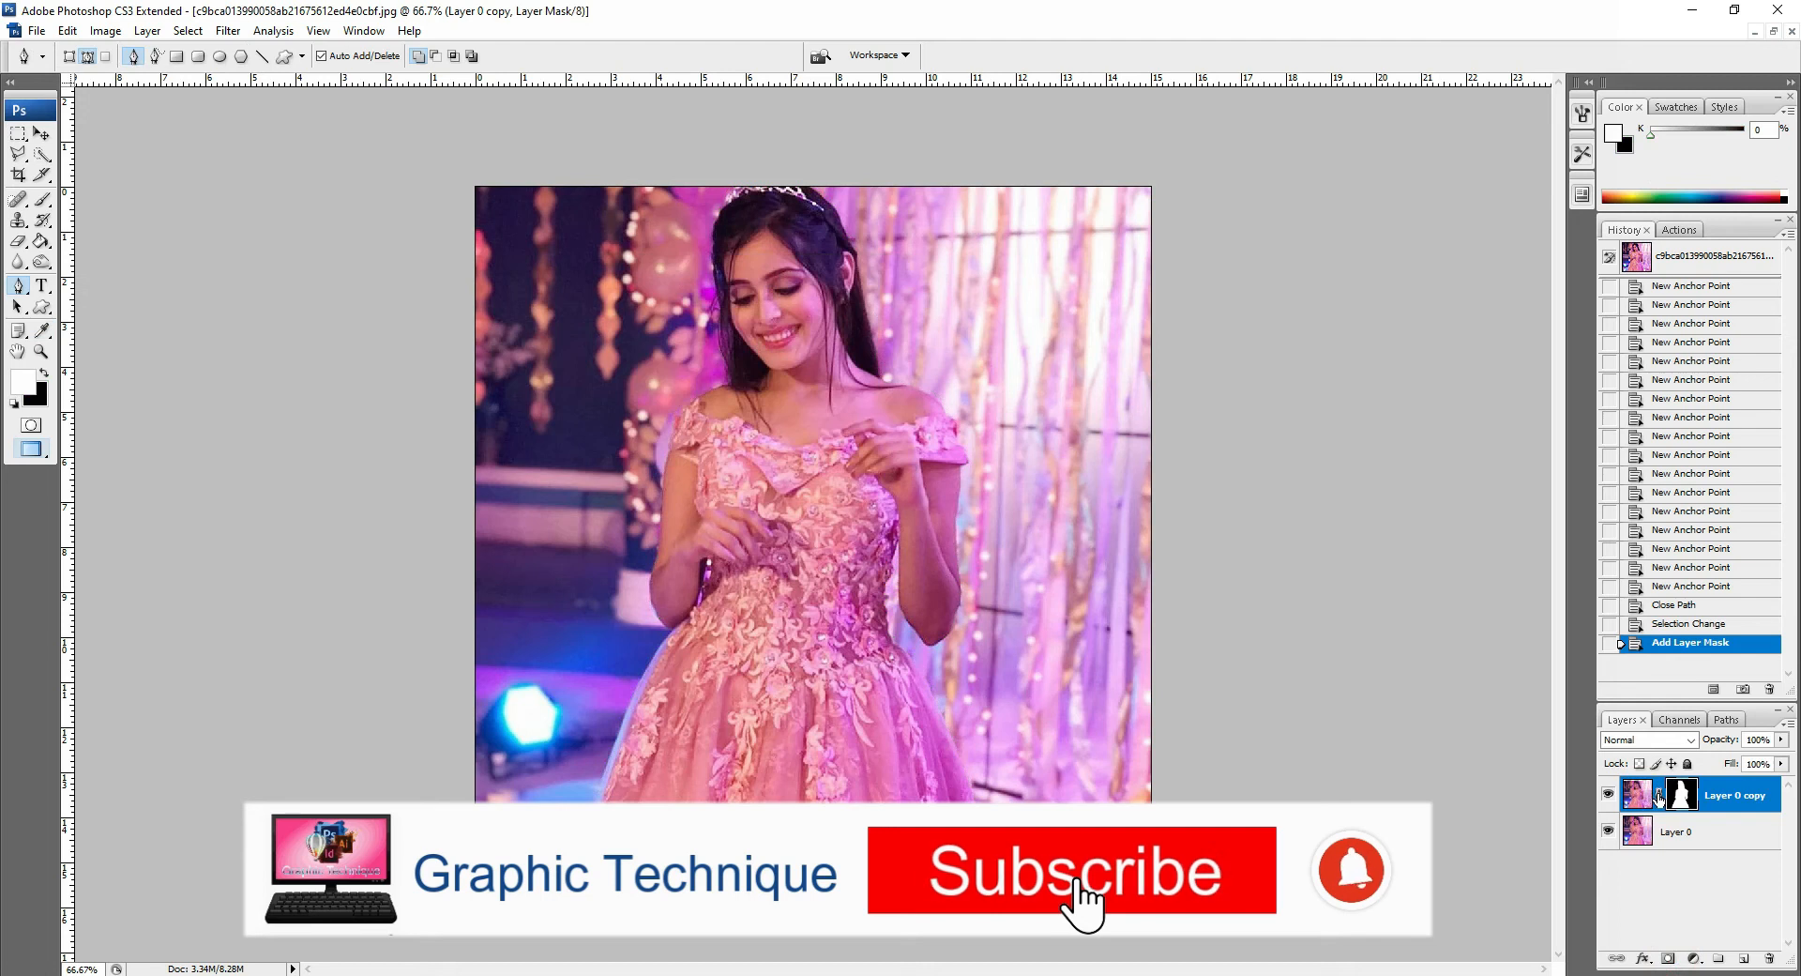
pyautogui.rightClick(1659, 795)
pyautogui.click(1653, 854)
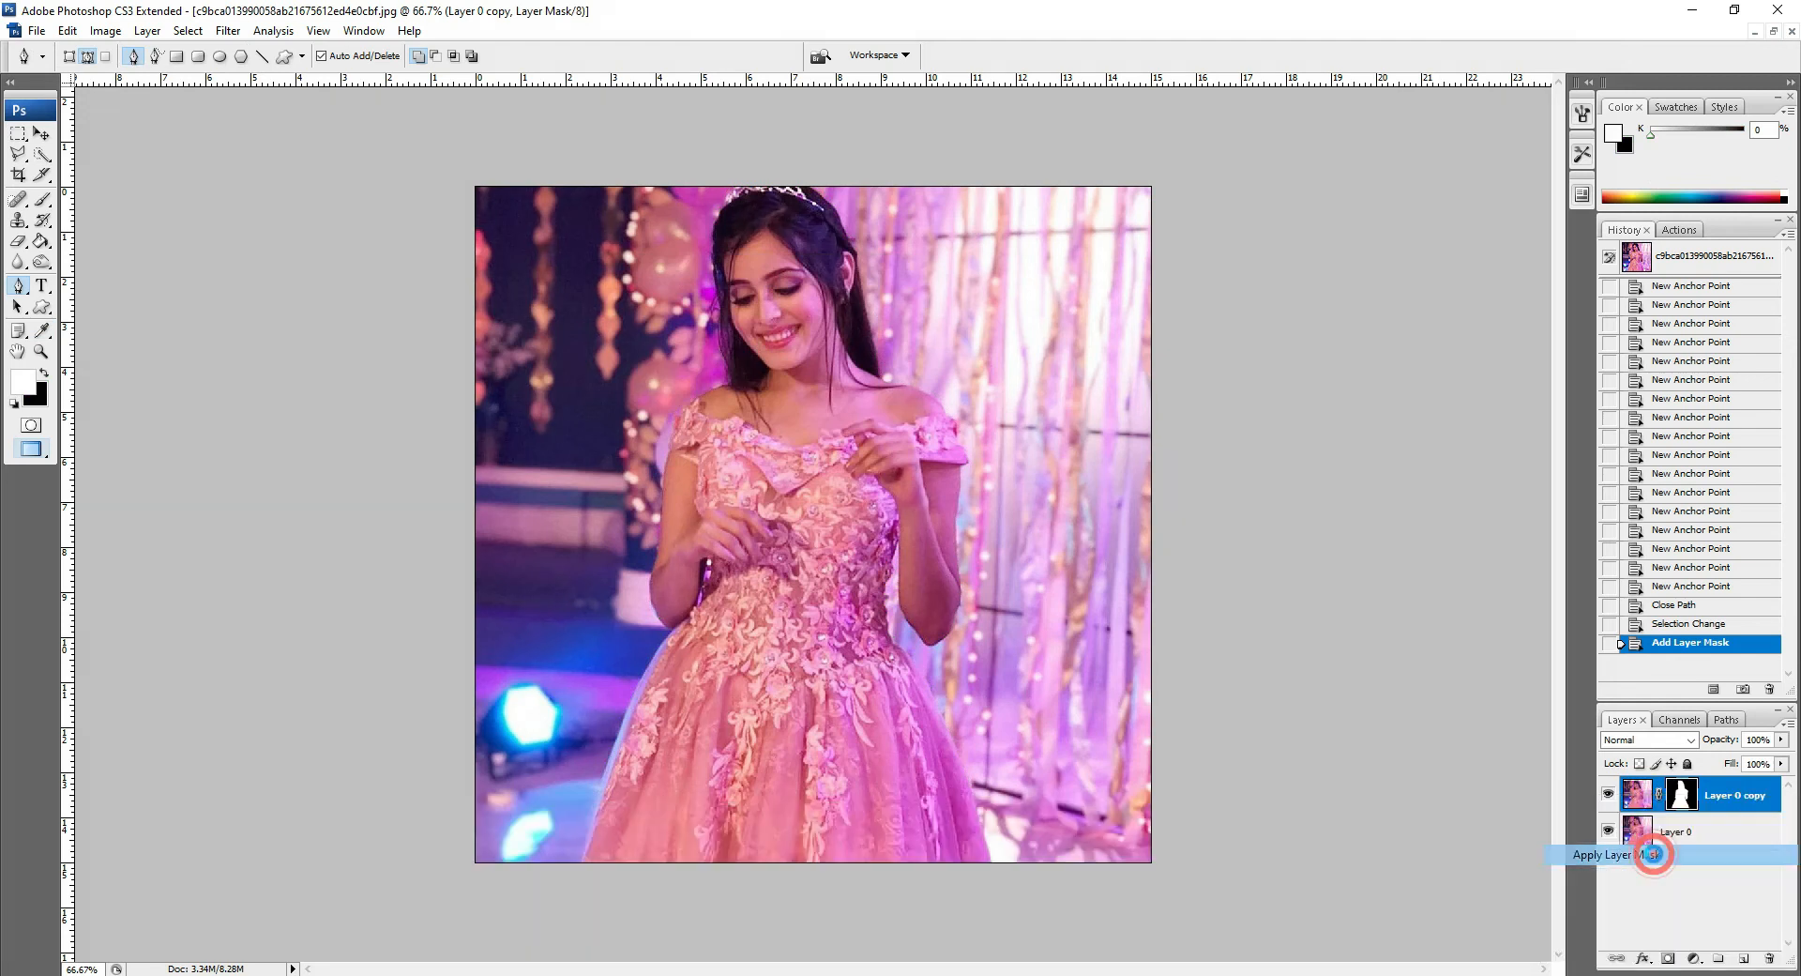
# Step: Hide and reshow Layer 0 to check the cutout
pyautogui.click(1608, 831)
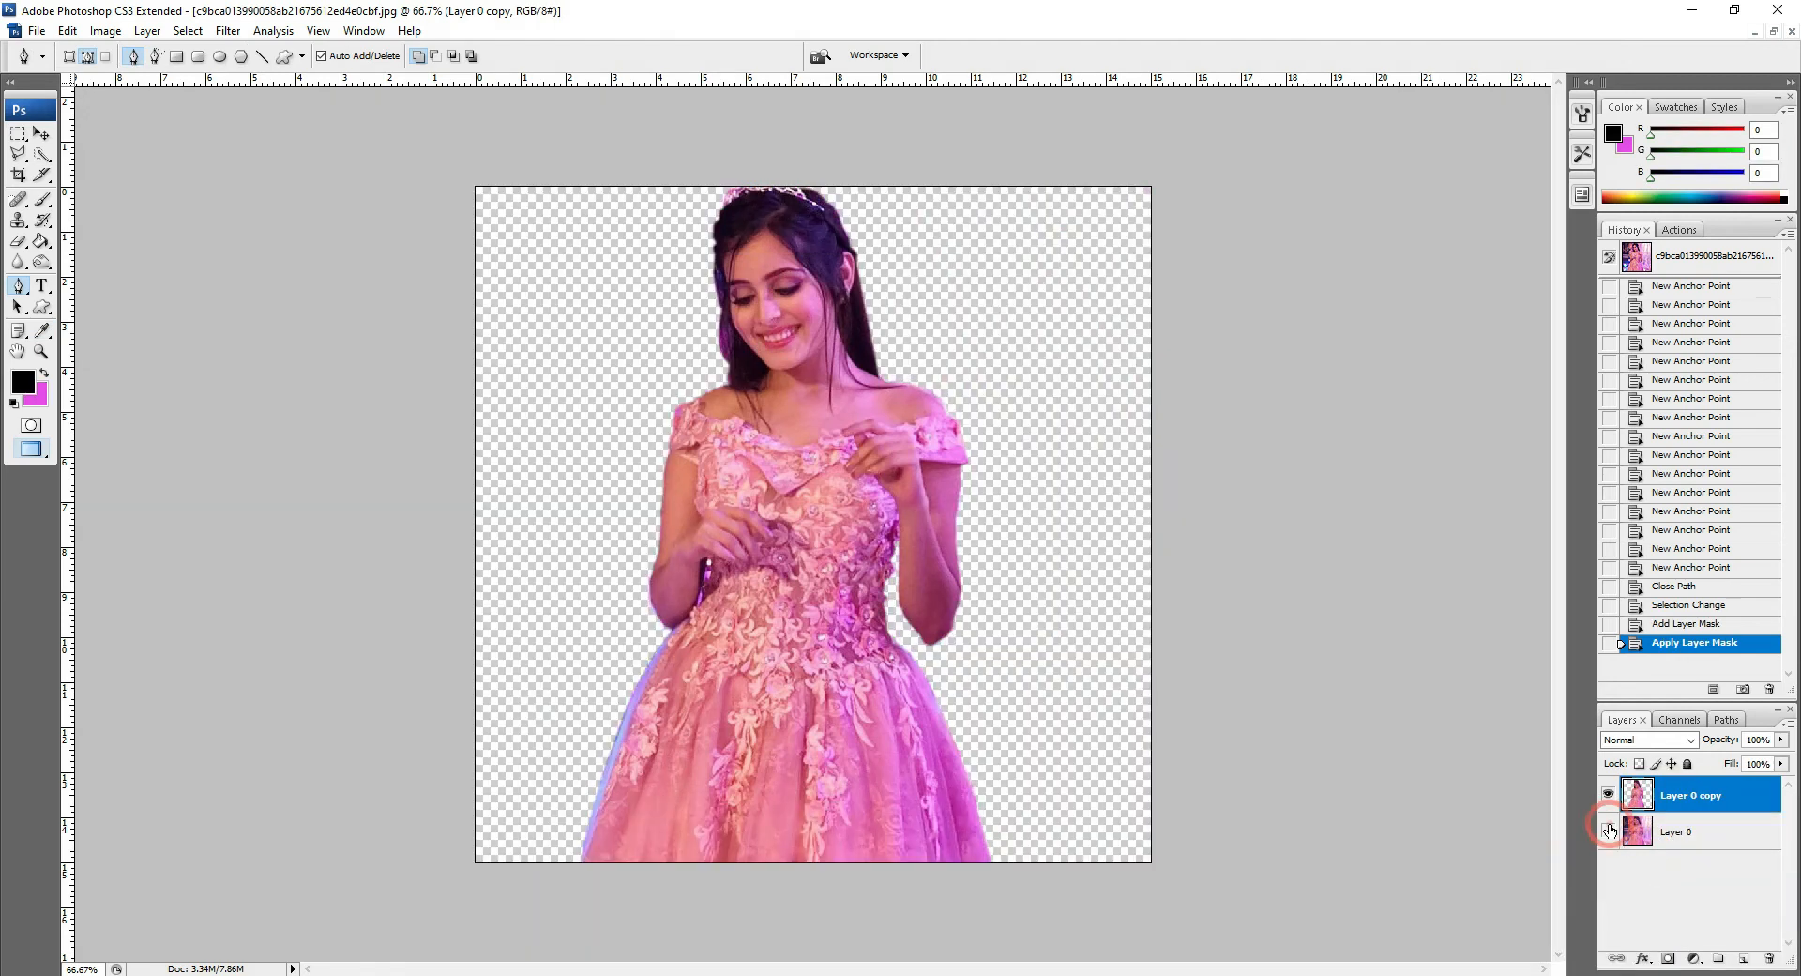
pyautogui.click(1607, 831)
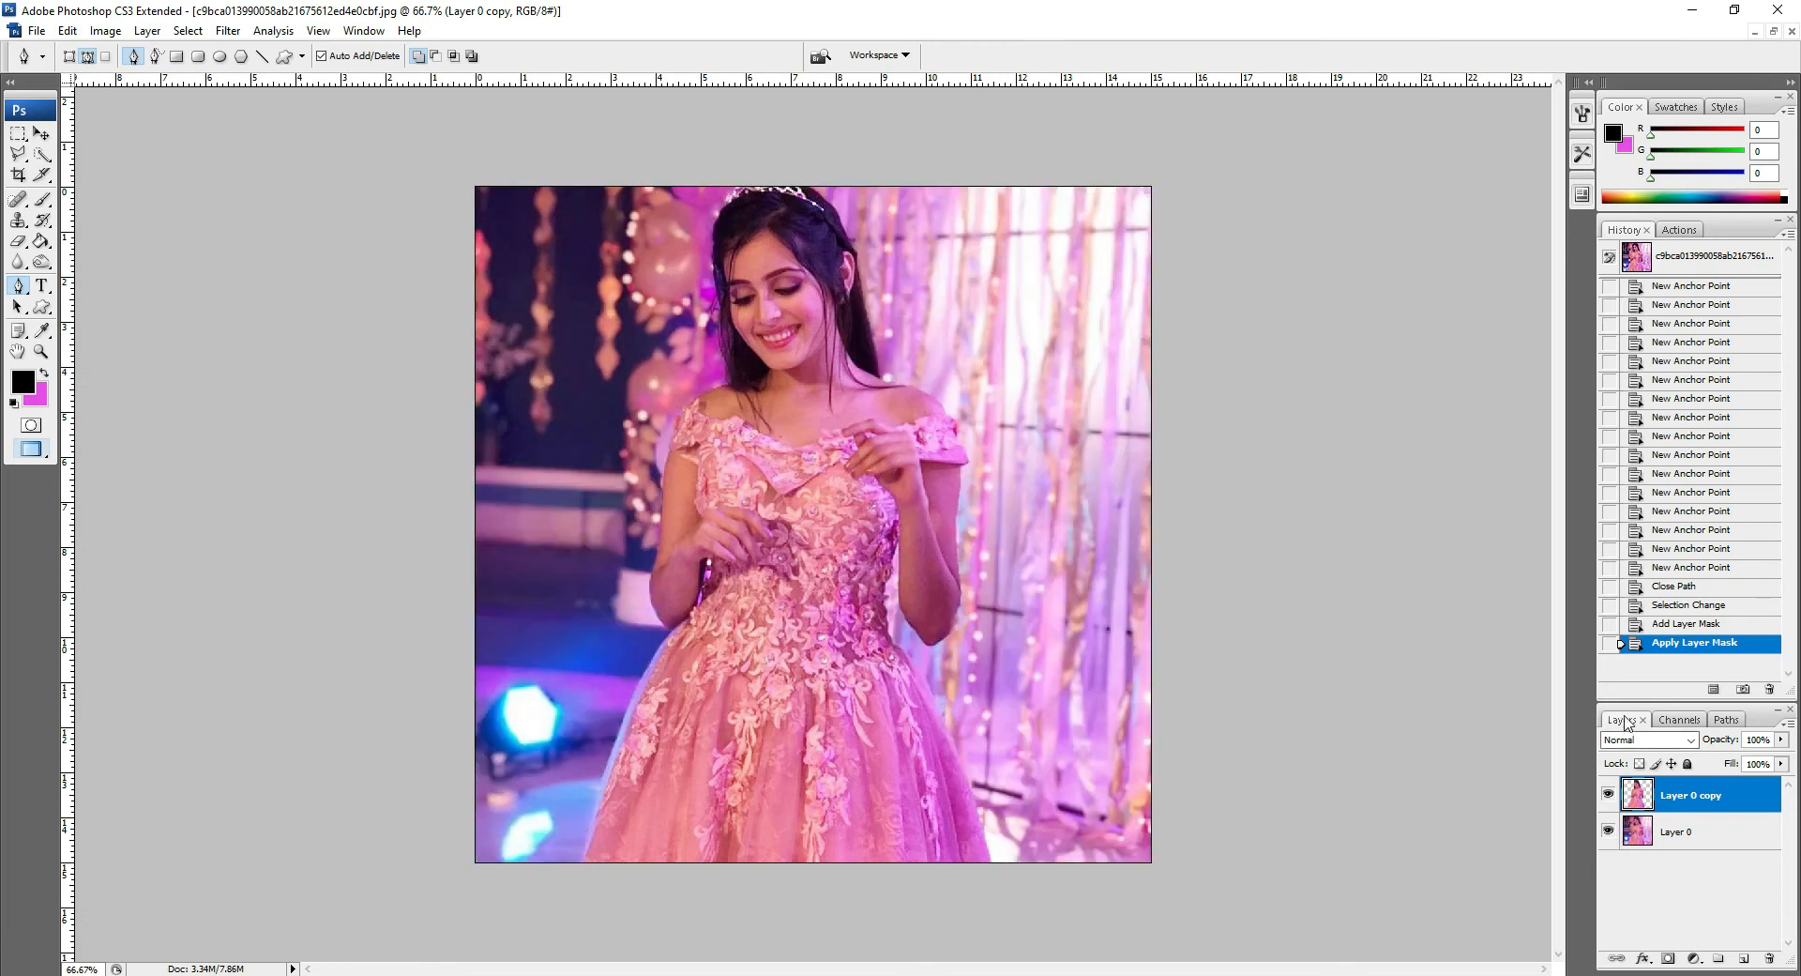
# Step: Trace a closed Pen path around the background gap between the woman's left arm and her waist
pyautogui.press('z')
pyautogui.click(68, 56)
pyautogui.click(670, 524)
pyautogui.click(650, 554)
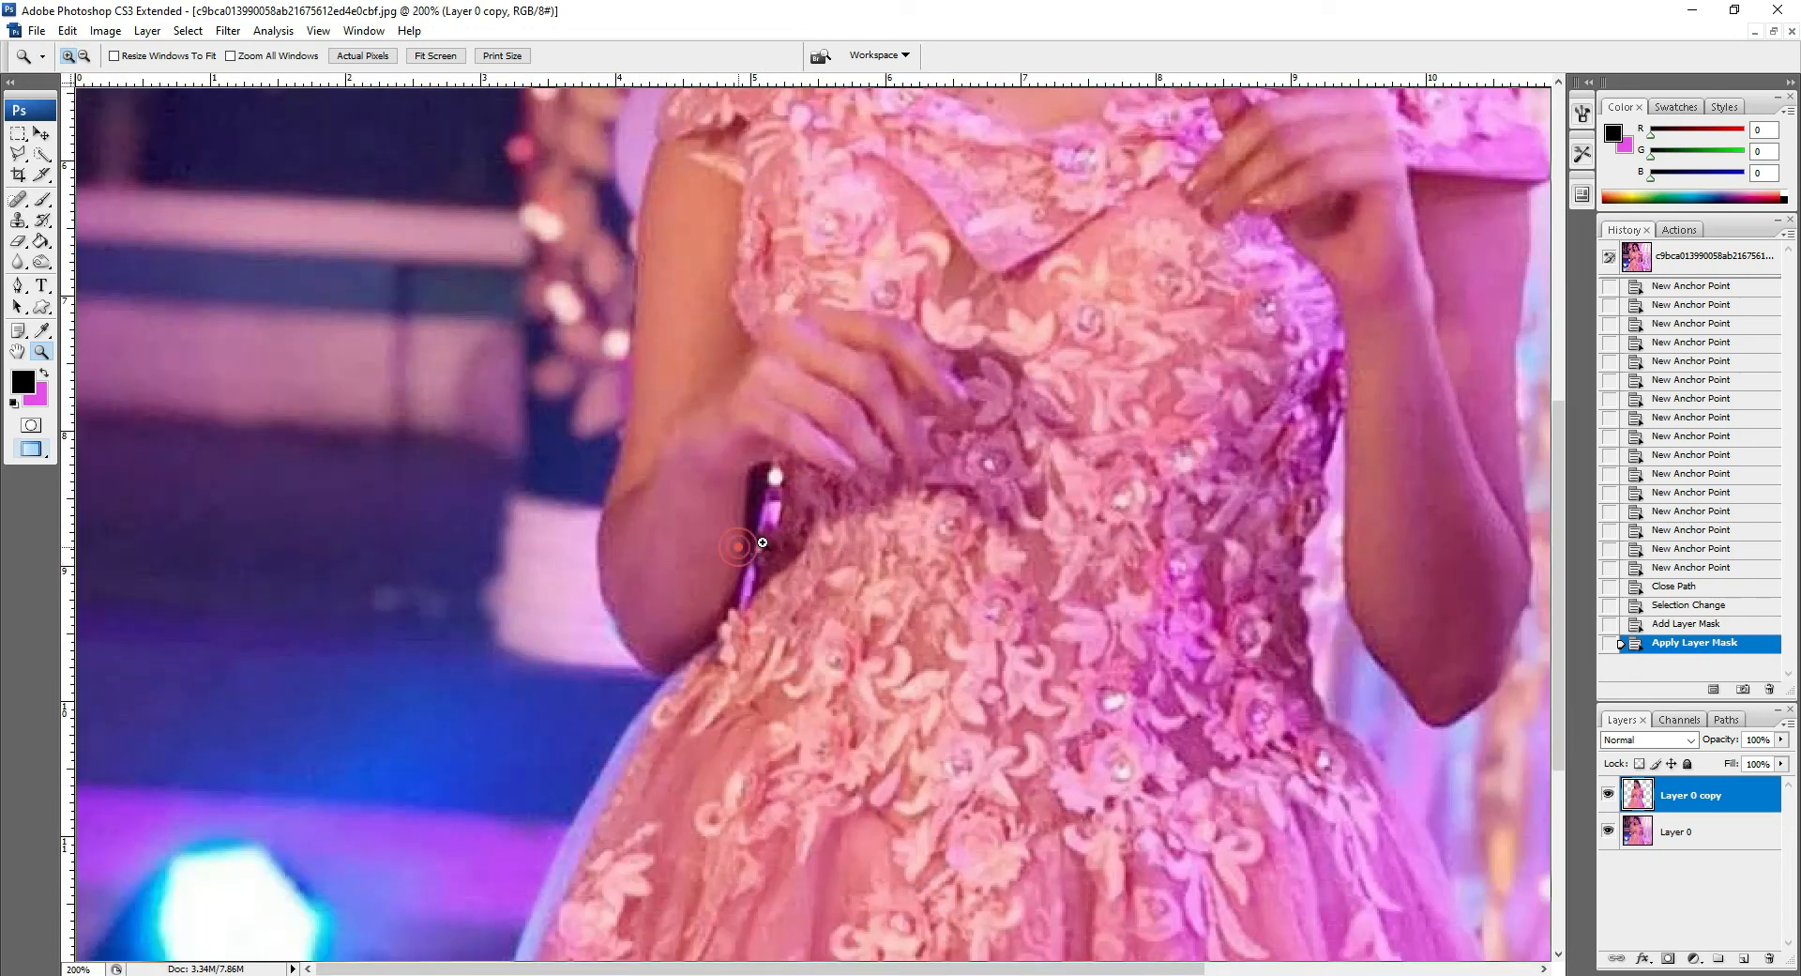
pyautogui.click(737, 546)
pyautogui.press('p')
pyautogui.click(815, 612)
pyautogui.click(819, 577)
pyautogui.click(830, 541)
pyautogui.click(831, 523)
pyautogui.click(833, 494)
pyautogui.click(835, 466)
pyautogui.click(838, 424)
pyautogui.click(854, 405)
pyautogui.click(863, 403)
pyautogui.click(870, 403)
pyautogui.click(870, 404)
pyautogui.click(878, 417)
pyautogui.click(879, 424)
pyautogui.click(879, 446)
pyautogui.click(876, 466)
pyautogui.click(872, 483)
pyautogui.click(865, 494)
pyautogui.click(857, 506)
pyautogui.click(849, 517)
pyautogui.click(846, 529)
pyautogui.click(845, 542)
pyautogui.click(844, 569)
pyautogui.click(839, 587)
pyautogui.click(832, 599)
pyautogui.click(827, 610)
pyautogui.click(822, 613)
pyautogui.click(813, 613)
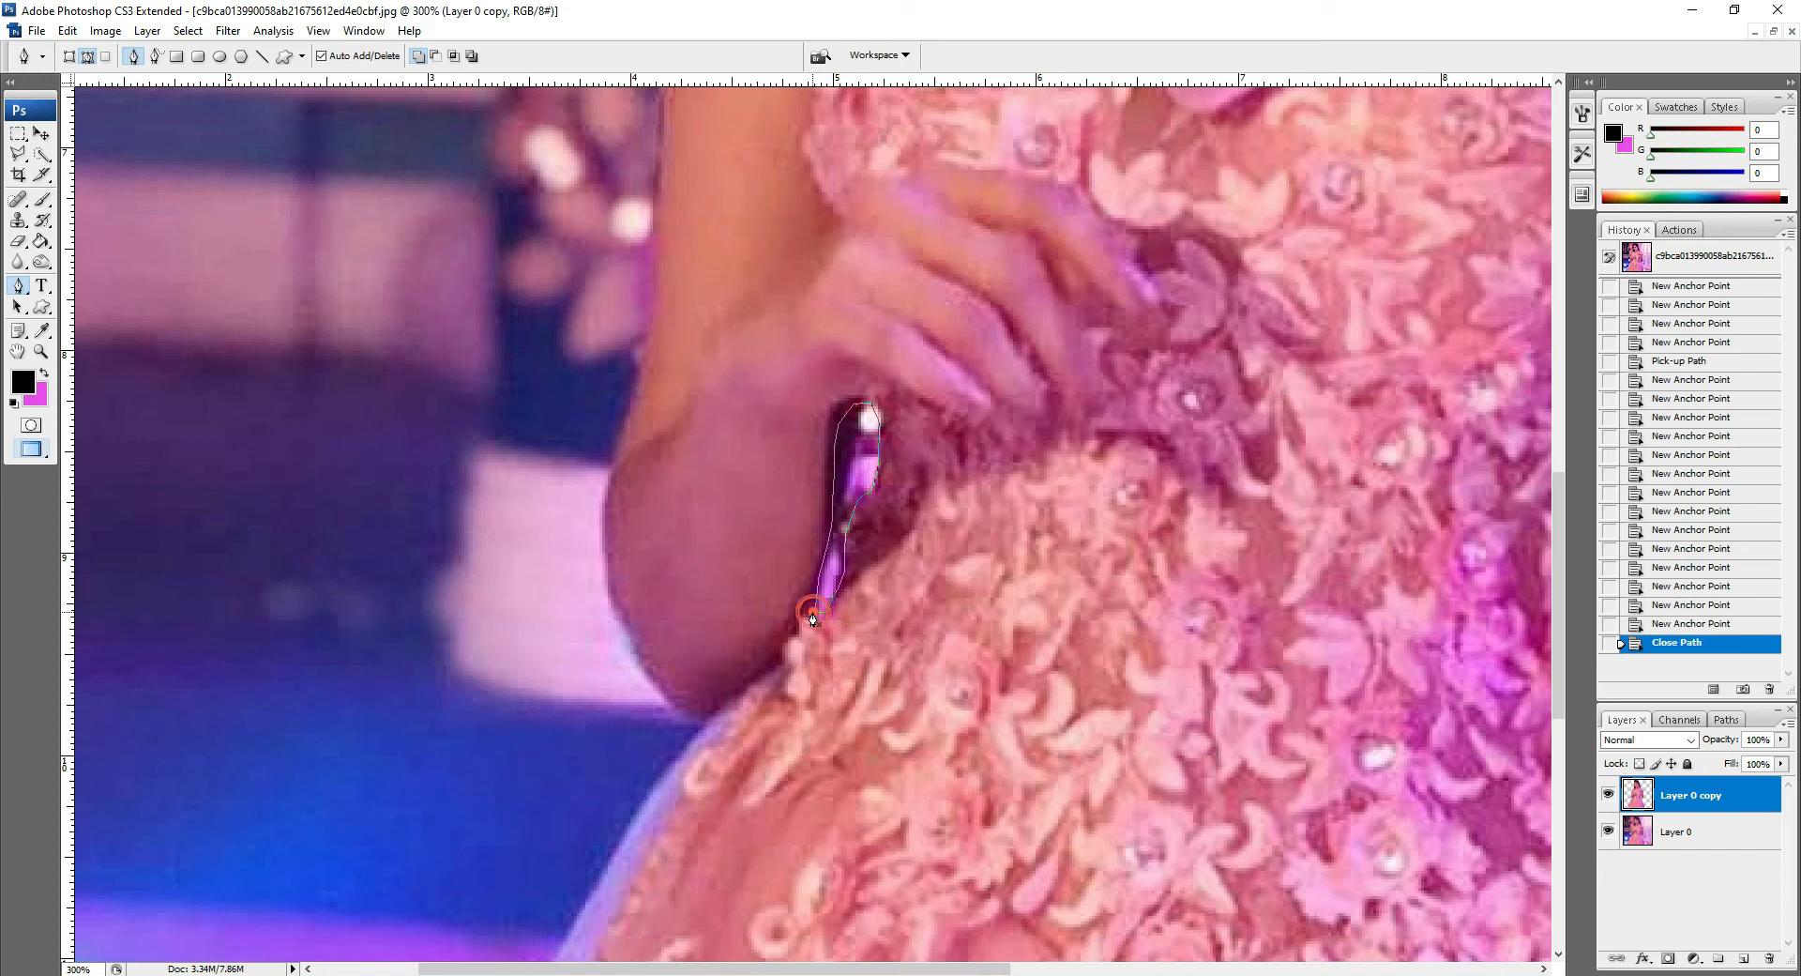
# Step: Convert the gap path into a selection with Make Selection
pyautogui.rightClick(836, 487)
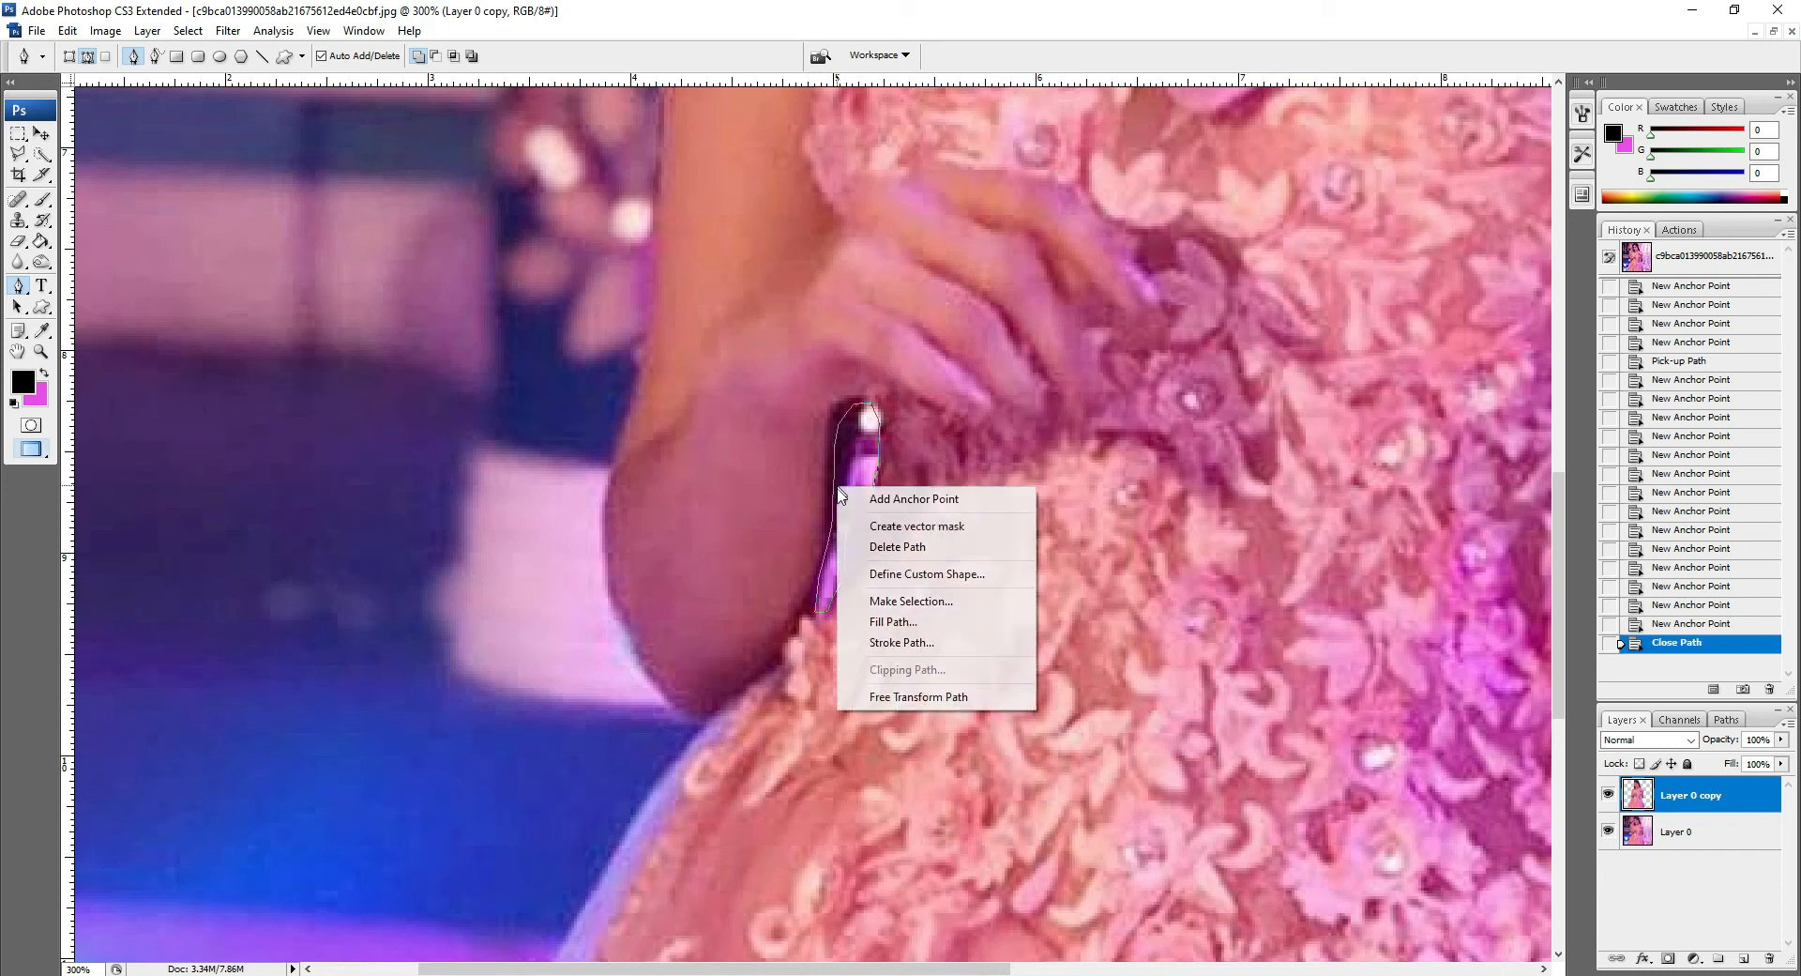
pyautogui.click(906, 601)
pyautogui.click(872, 309)
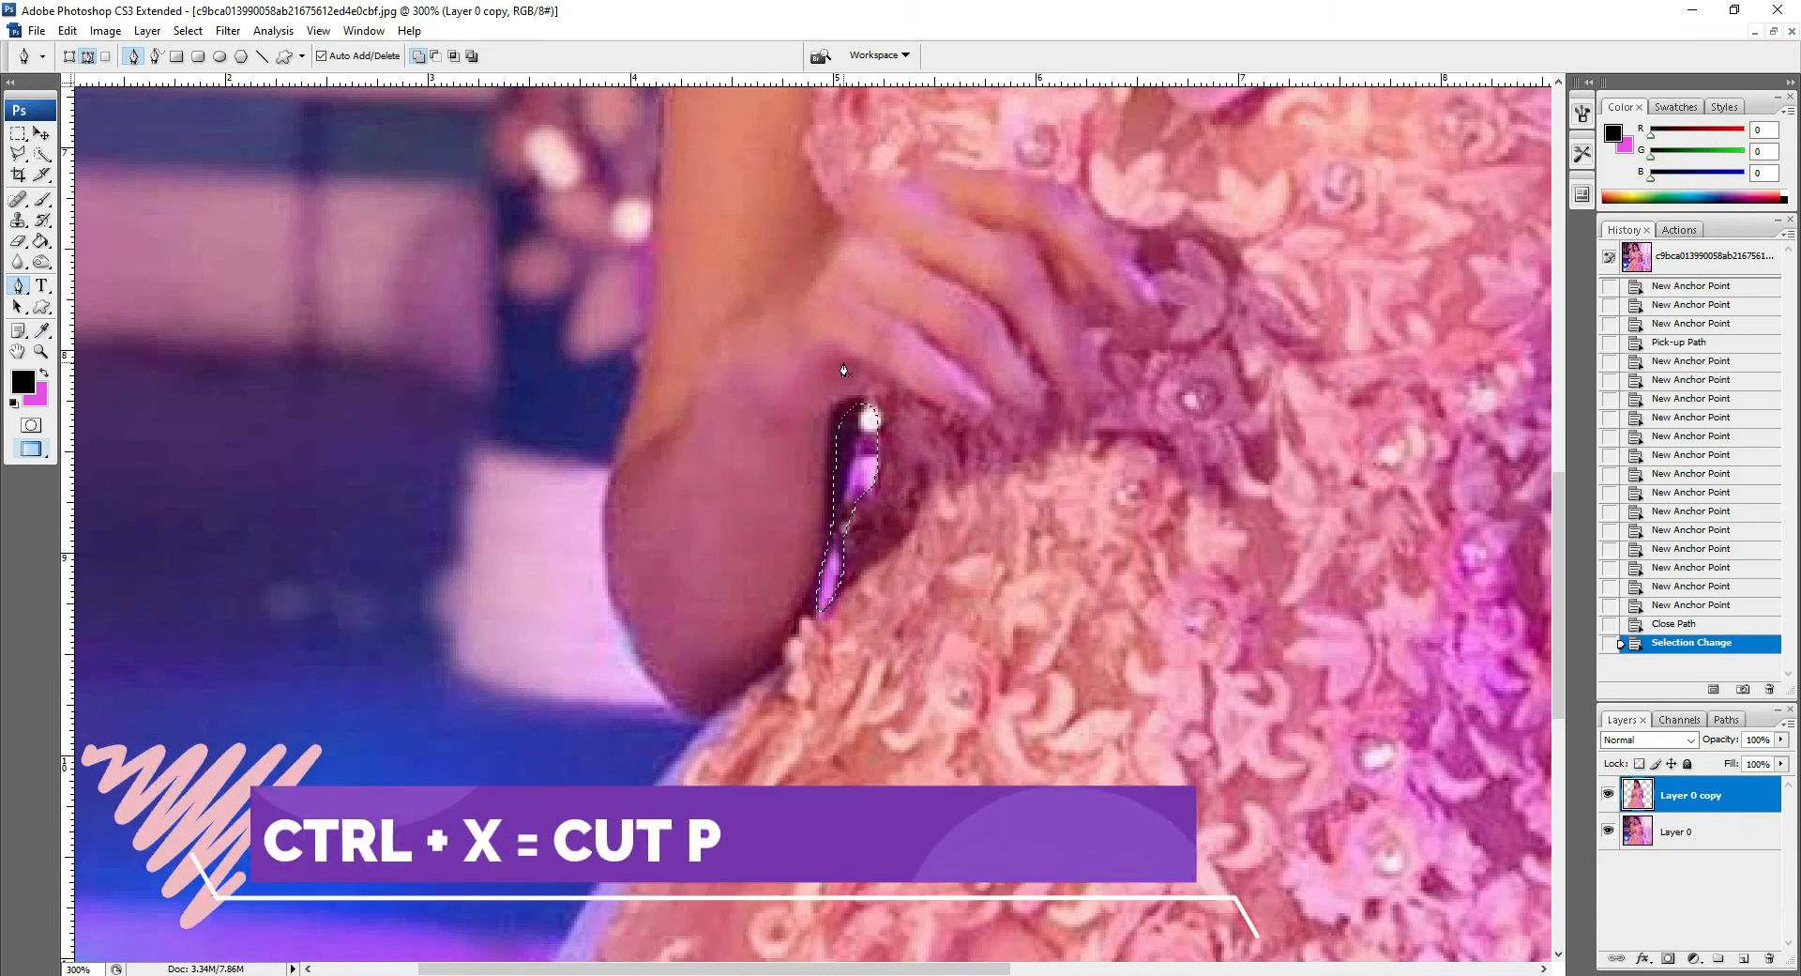
# Step: Cut the selected gap out of Layer 0 copy, then hide and reshow Layer 0 to check it
pyautogui.hotkey('ctrl', '-')
pyautogui.hotkey('ctrl', '-')
pyautogui.hotkey('ctrl', '-')
pyautogui.hotkey('ctrl', '-')
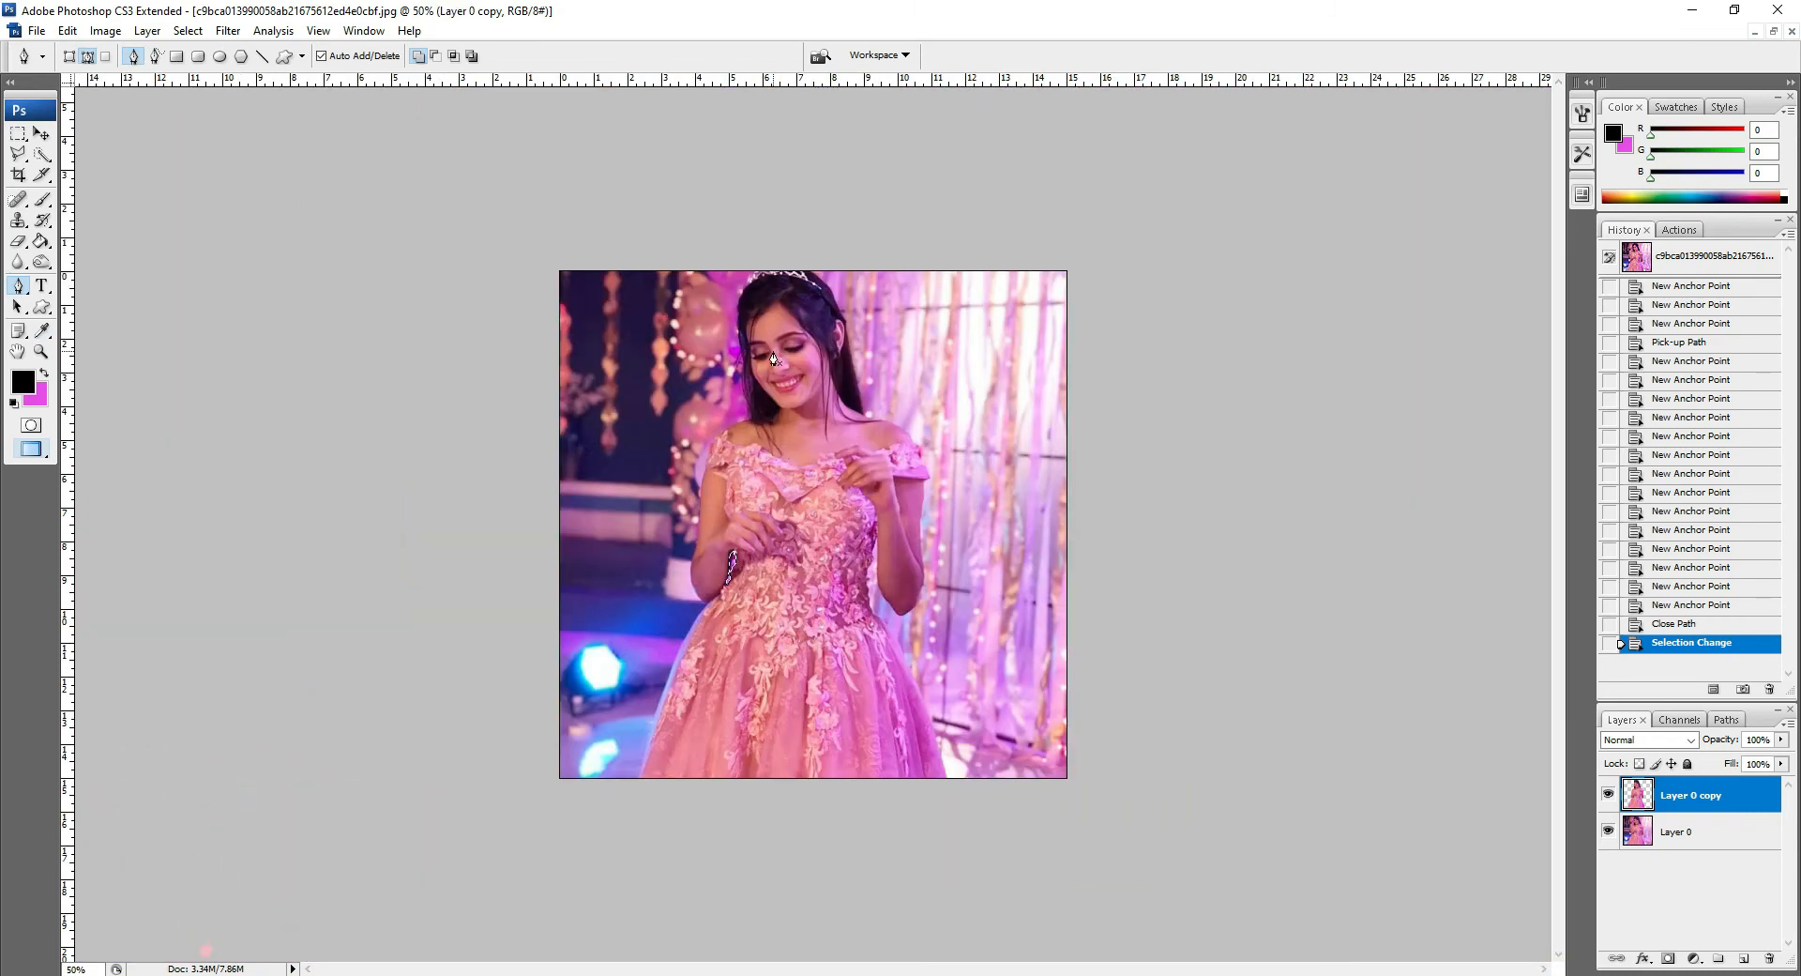
pyautogui.hotkey('ctrl', 'x')
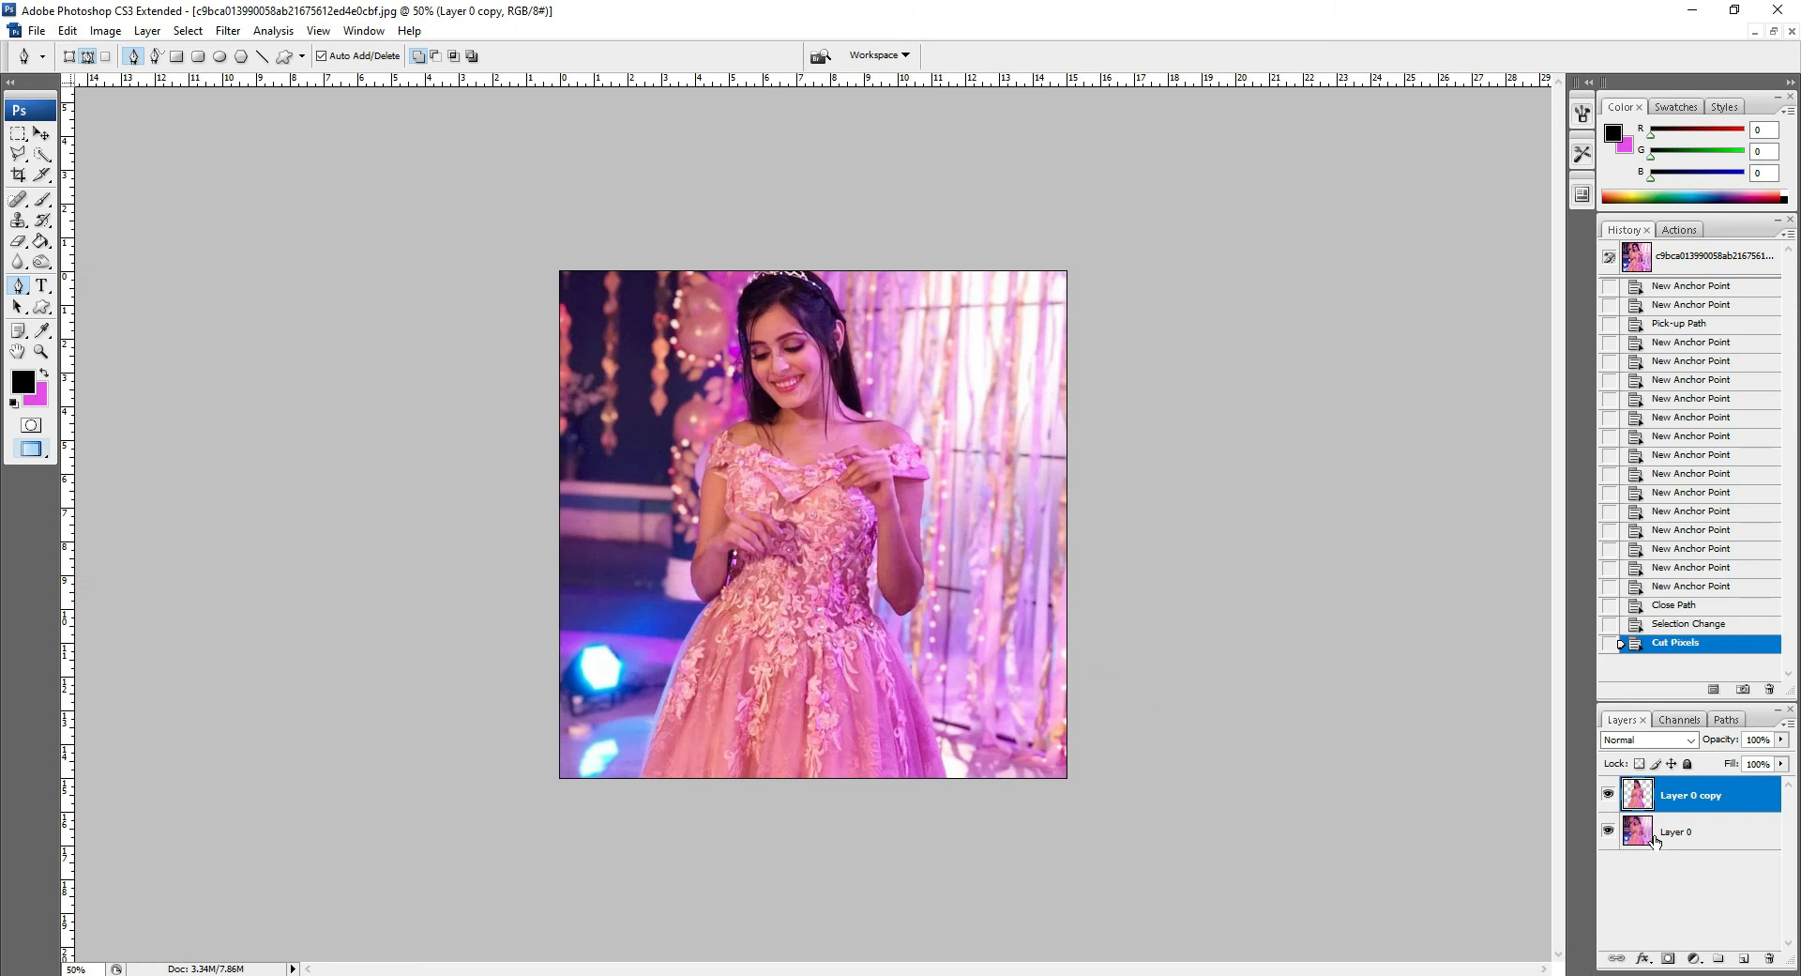
pyautogui.click(1608, 831)
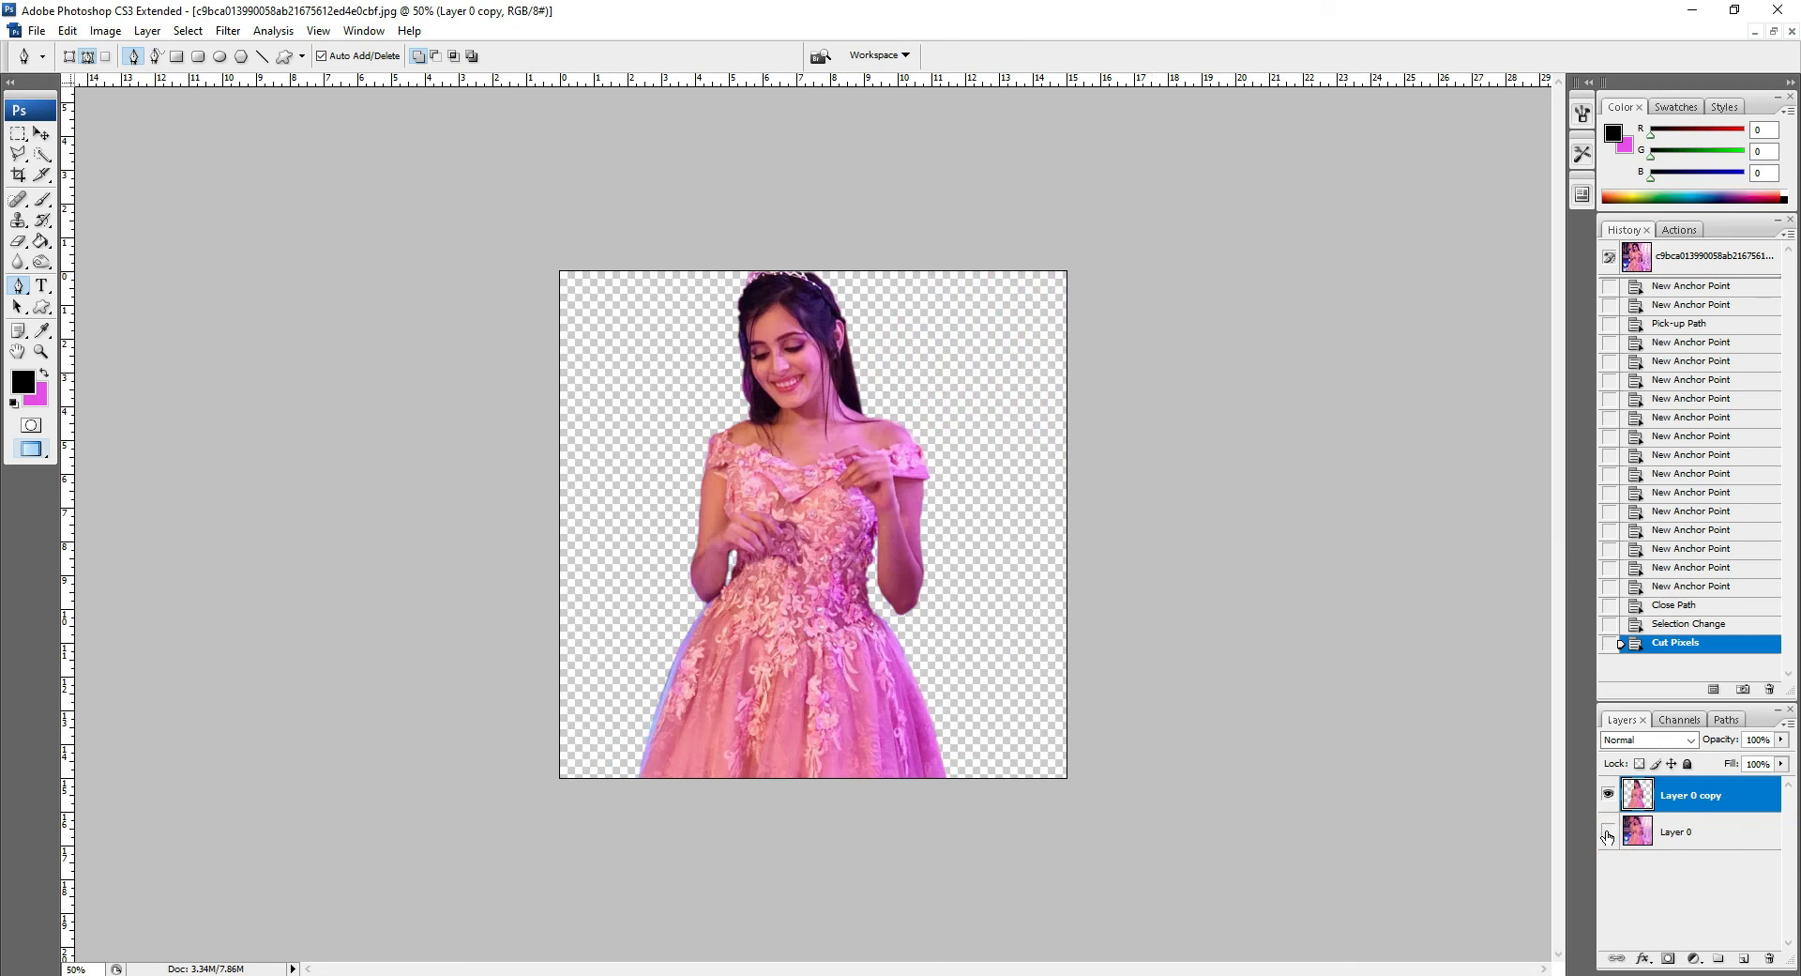
pyautogui.click(1608, 831)
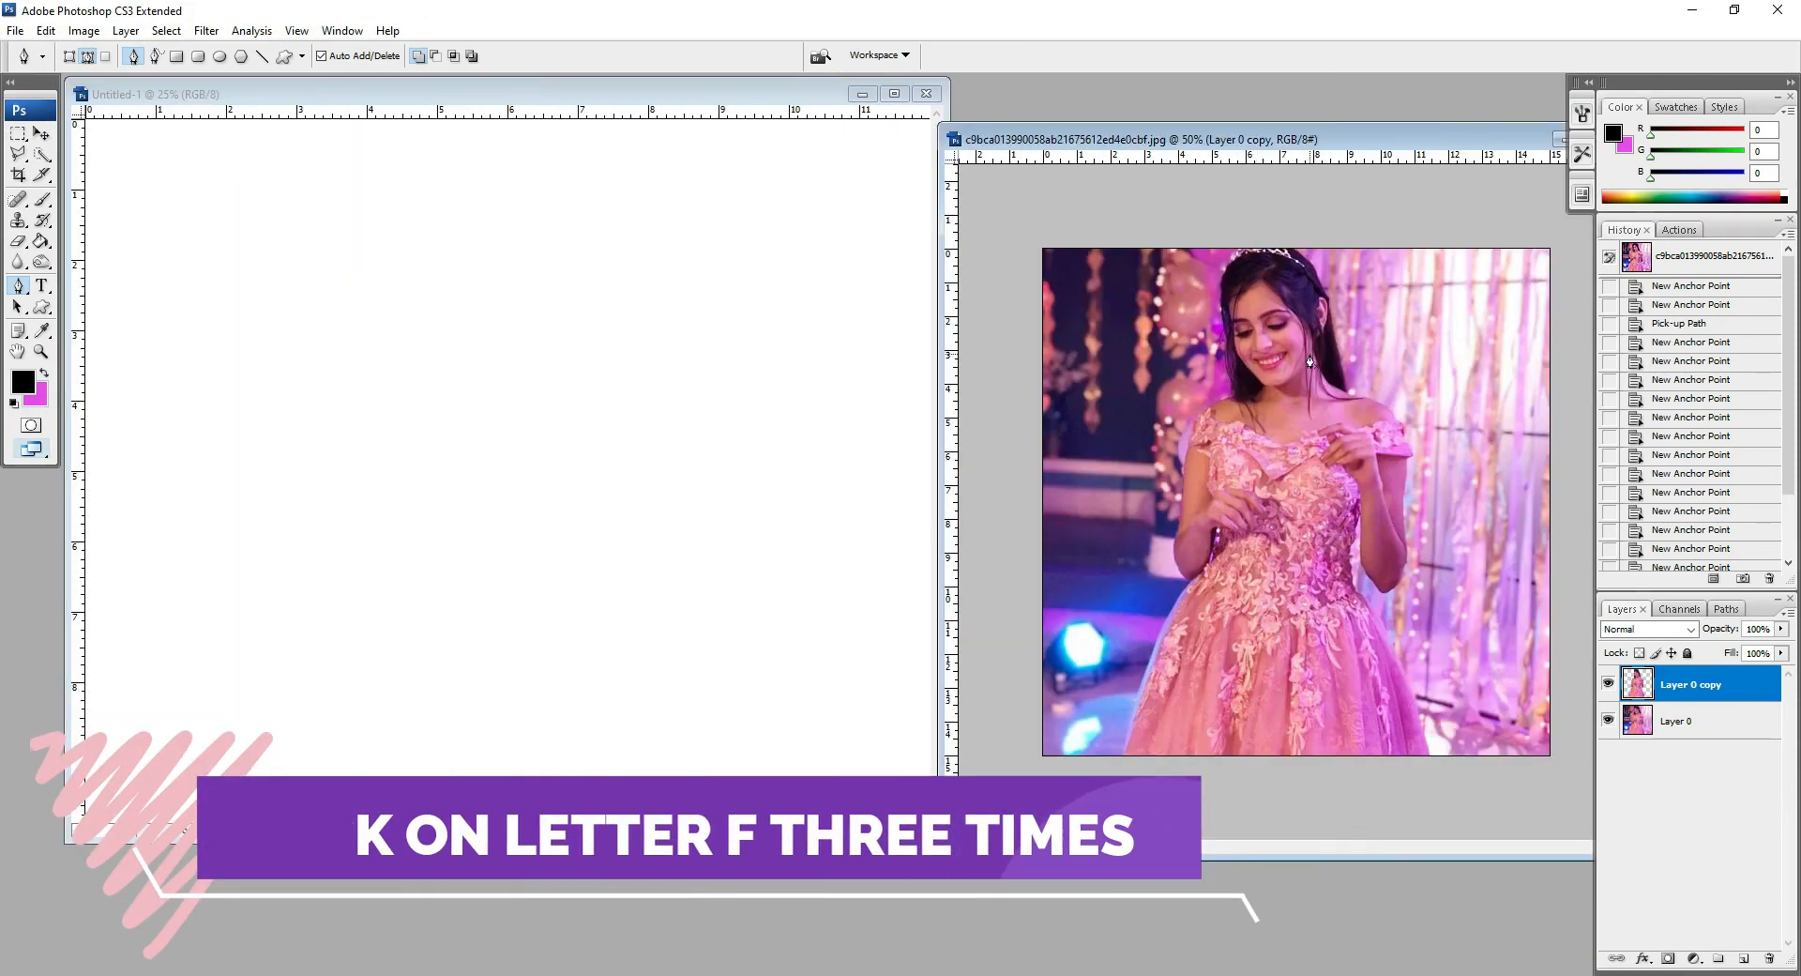
# Step: Drag the cutout layer into the Untitled-1 document with the Move tool
pyautogui.press('v')
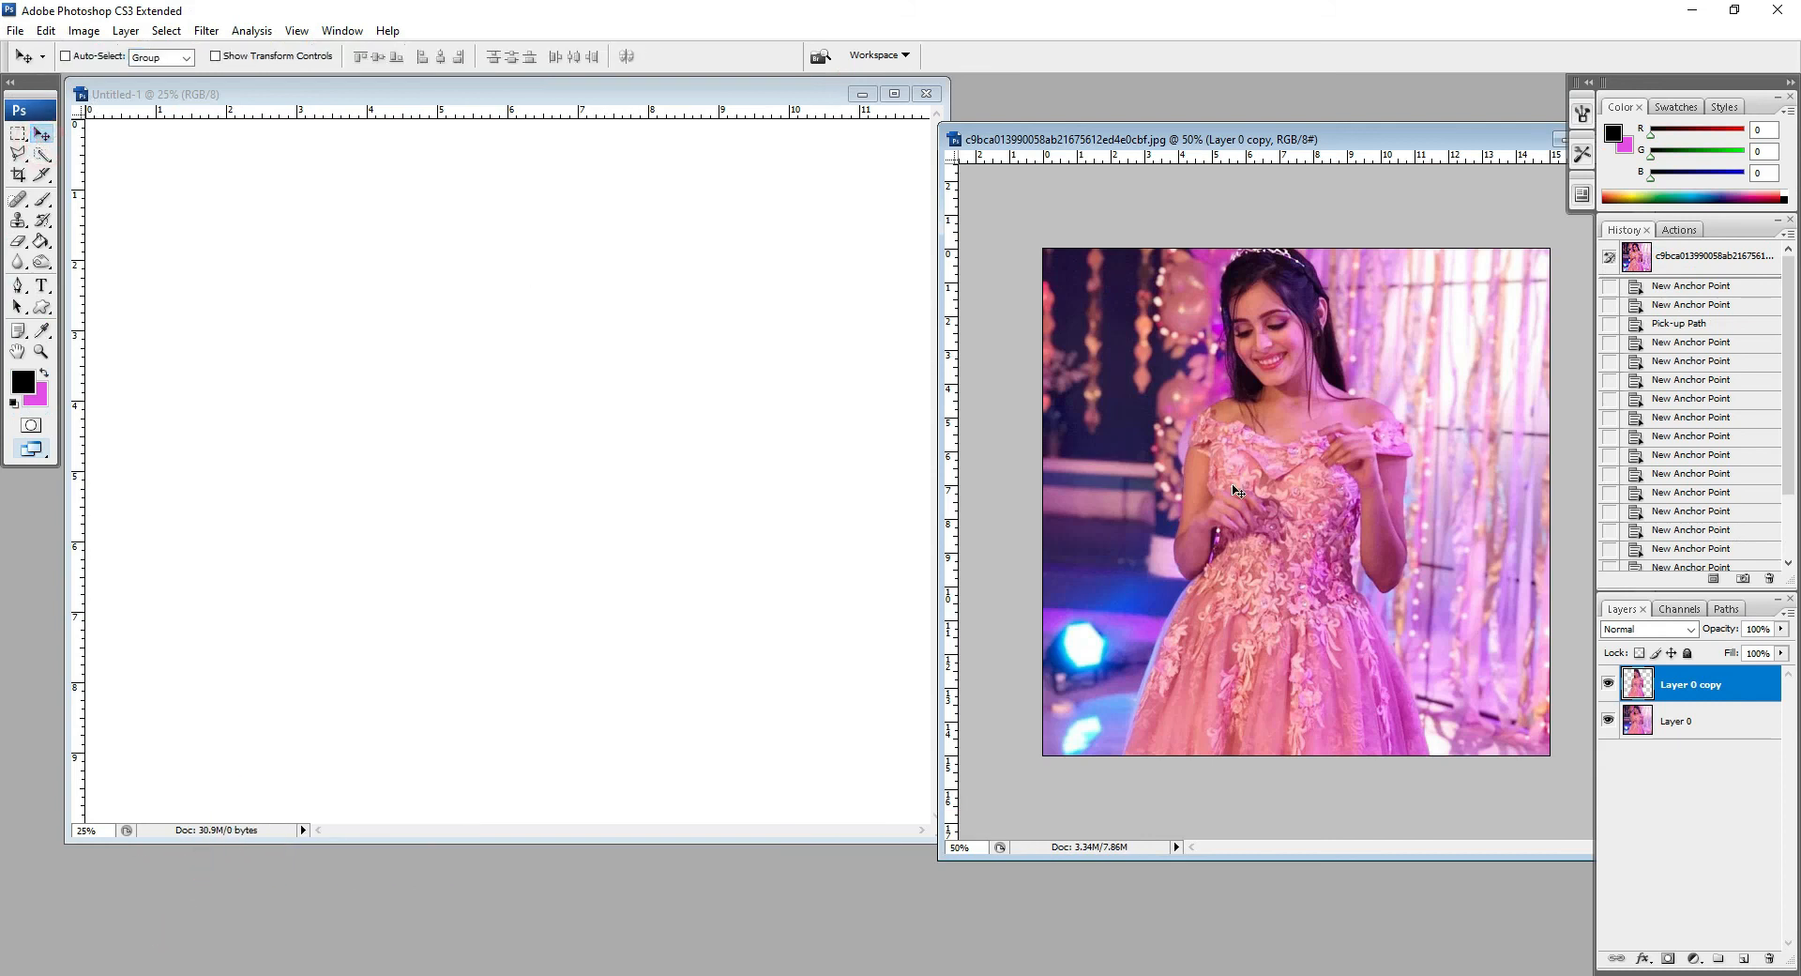
pyautogui.moveTo(1261, 518); pyautogui.dragTo(879, 500)
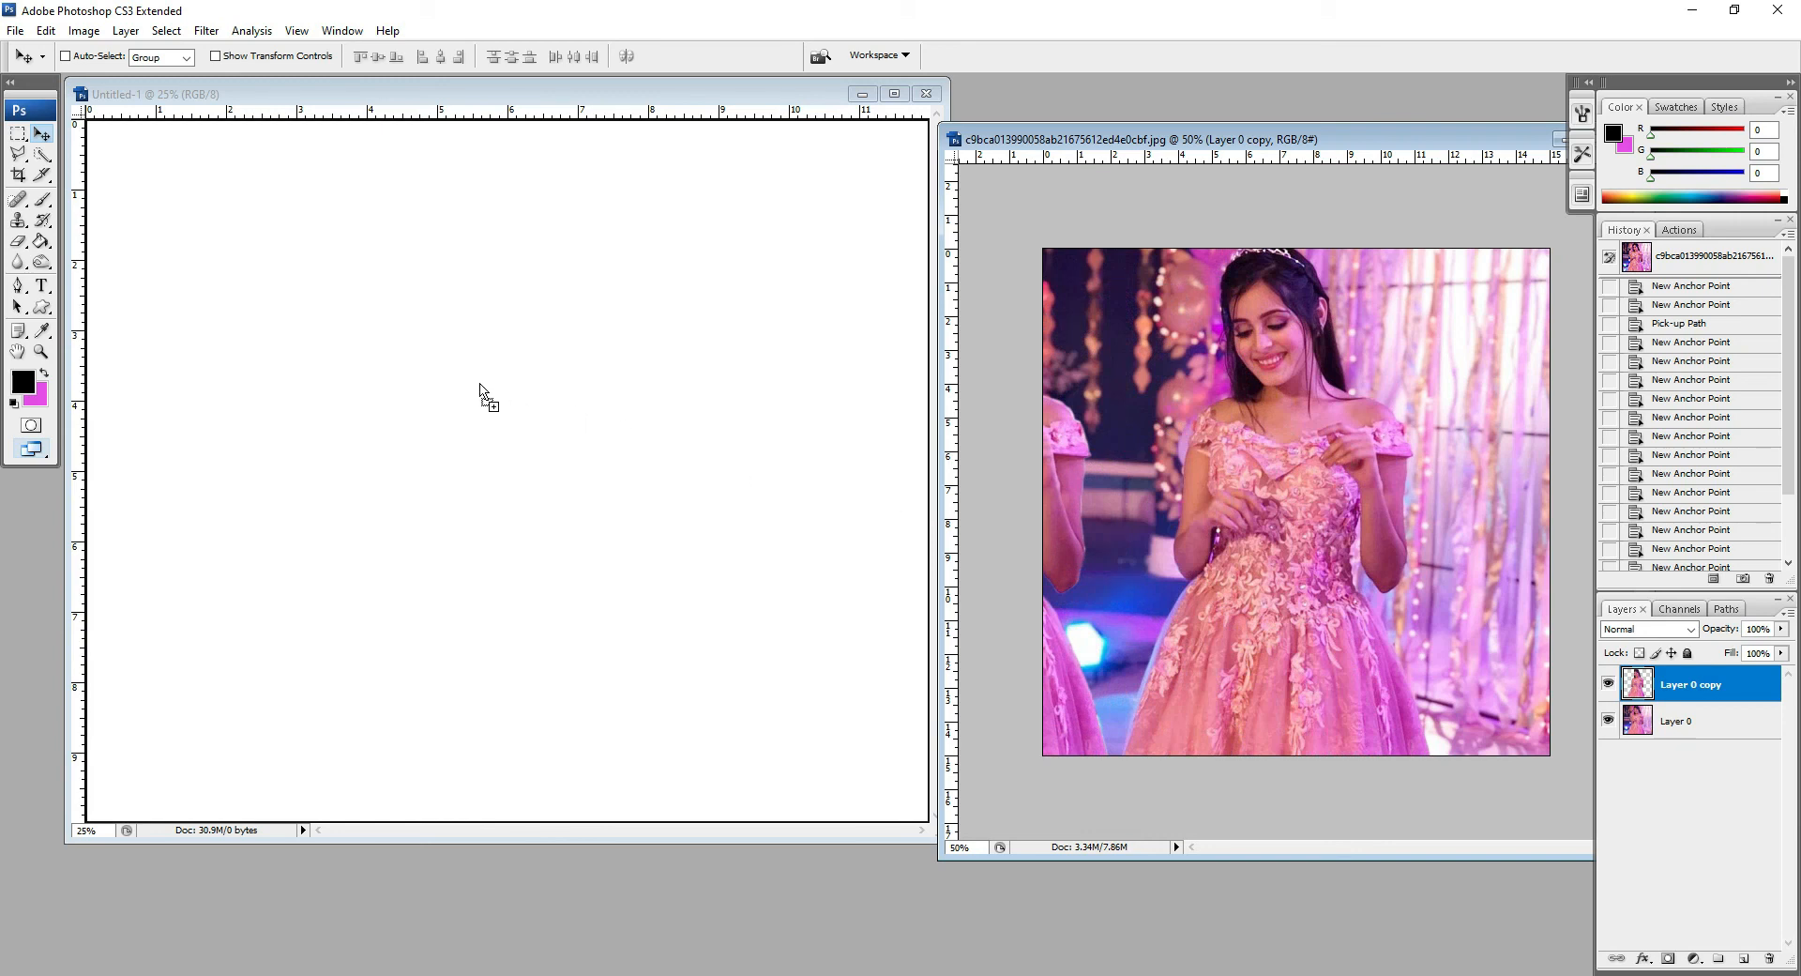
pyautogui.moveTo(407, 373); pyautogui.dragTo(390, 357)
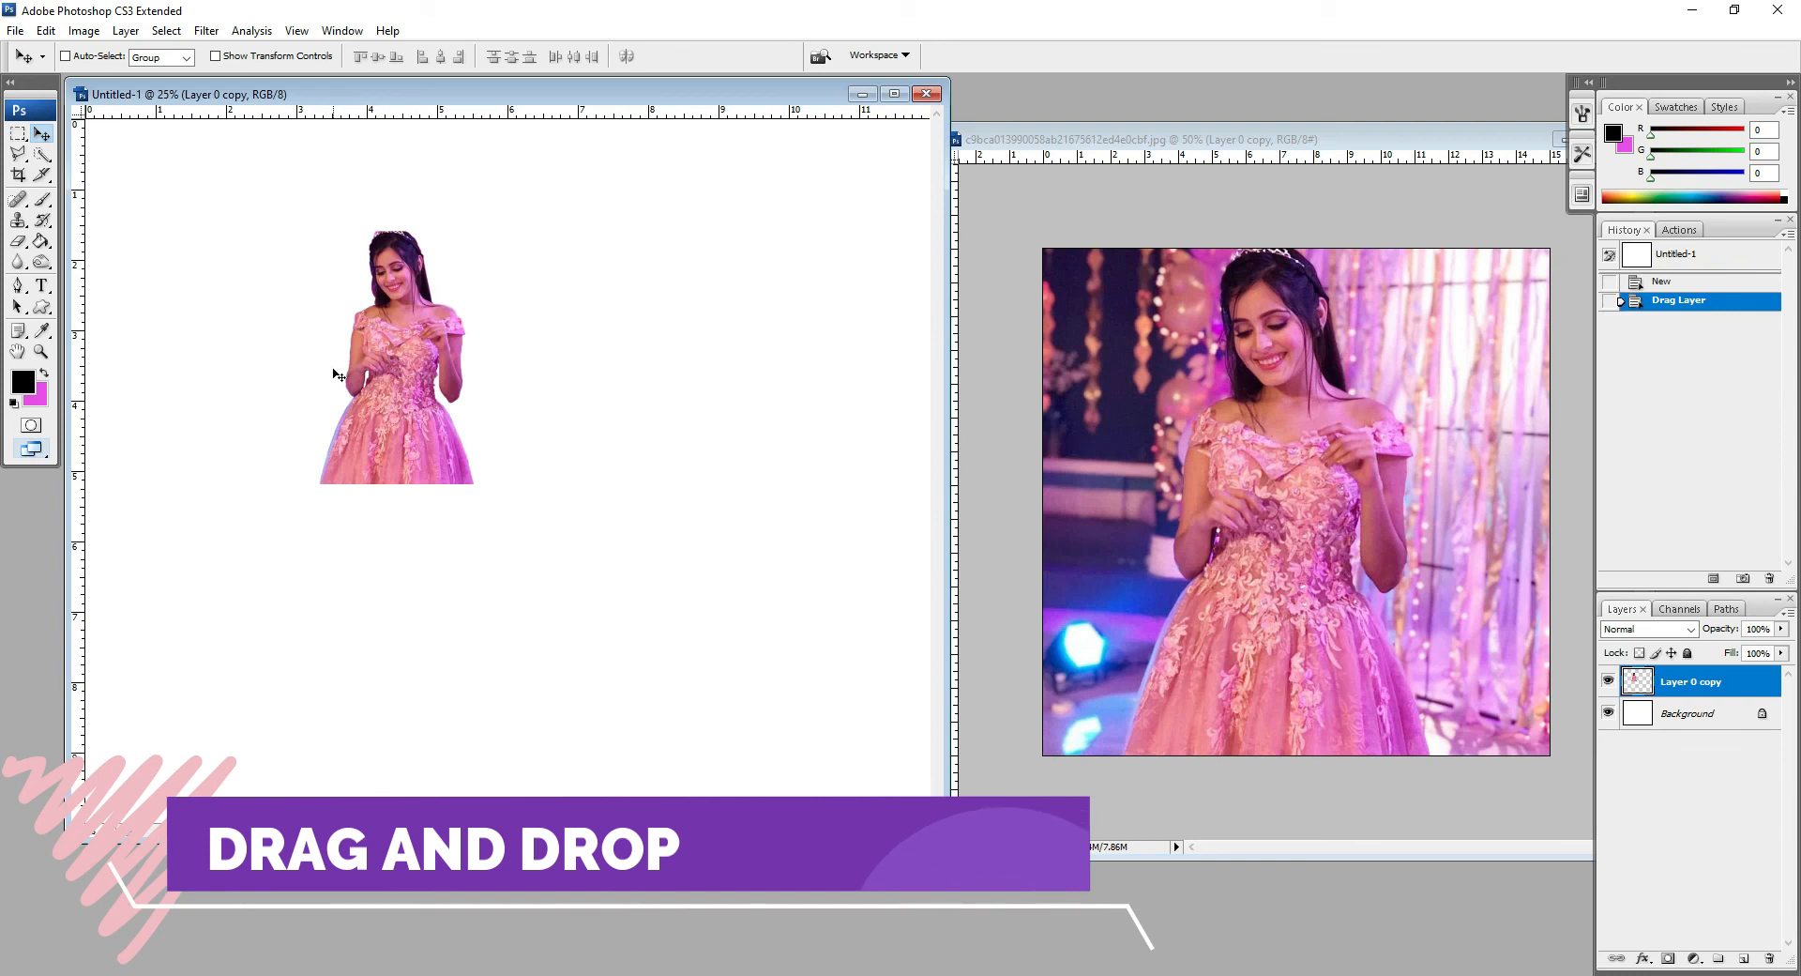
# Step: Close the original photo window and maximize the Untitled-1 document window
pyautogui.moveTo(1539, 136); pyautogui.dragTo(1292, 142)
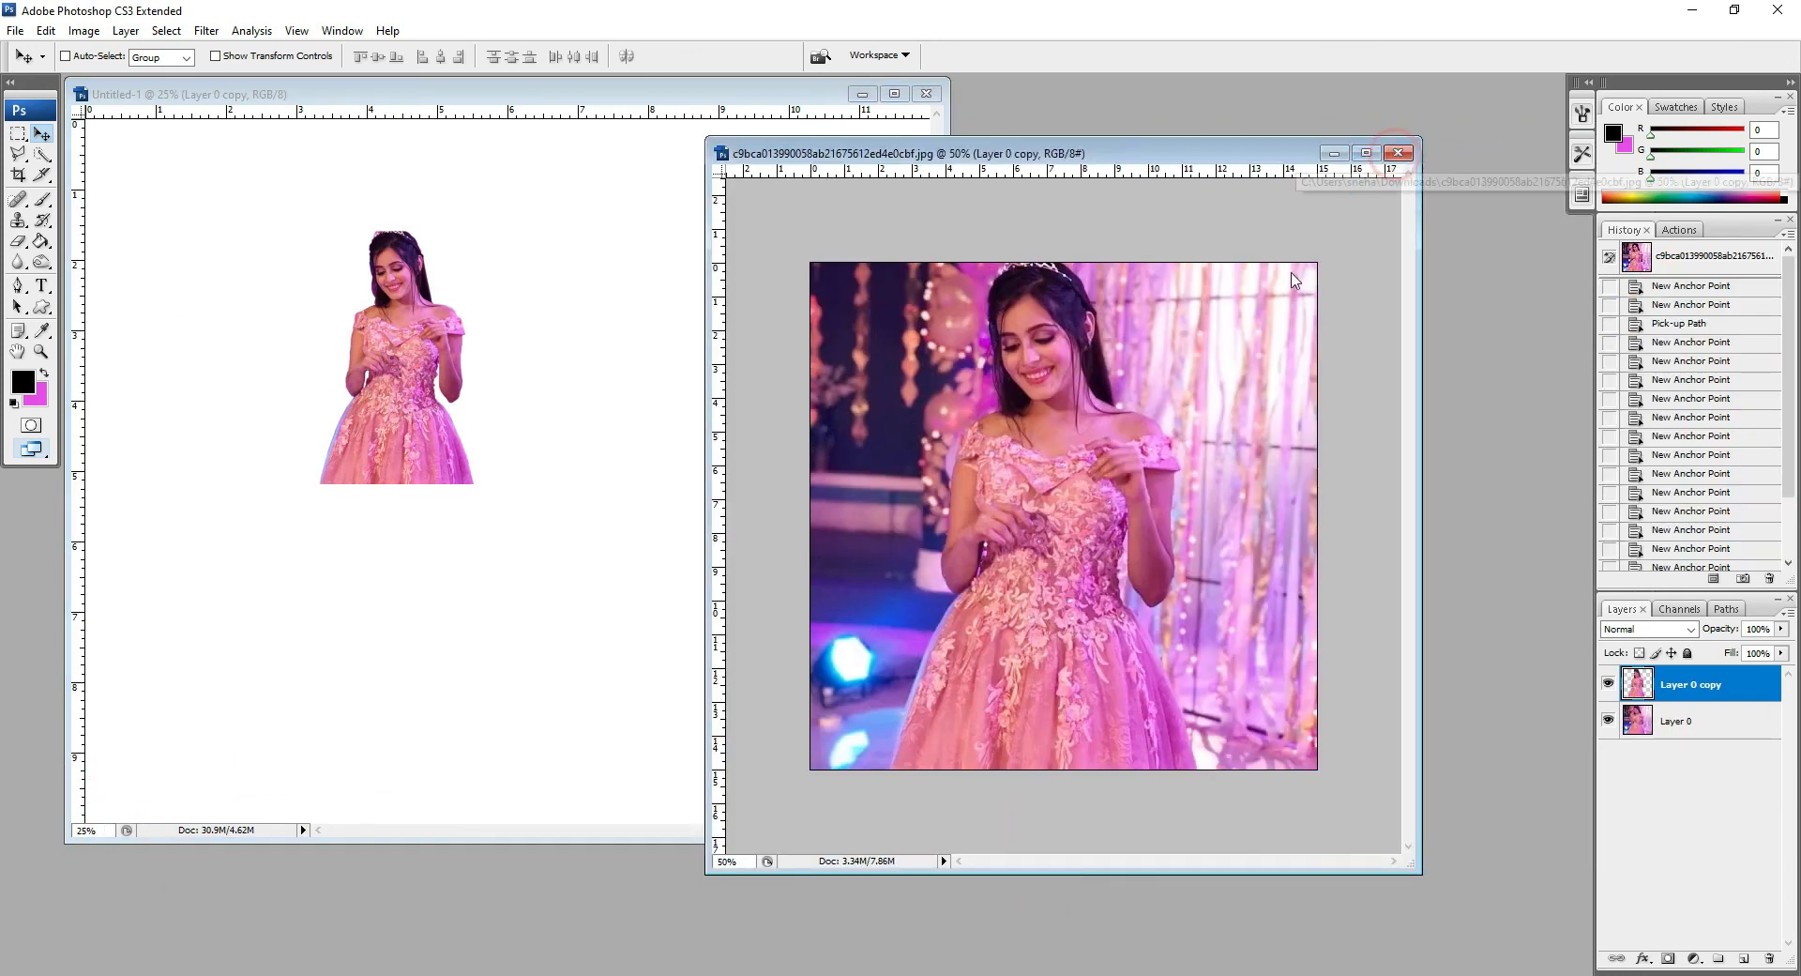
pyautogui.click(1398, 152)
pyautogui.click(892, 383)
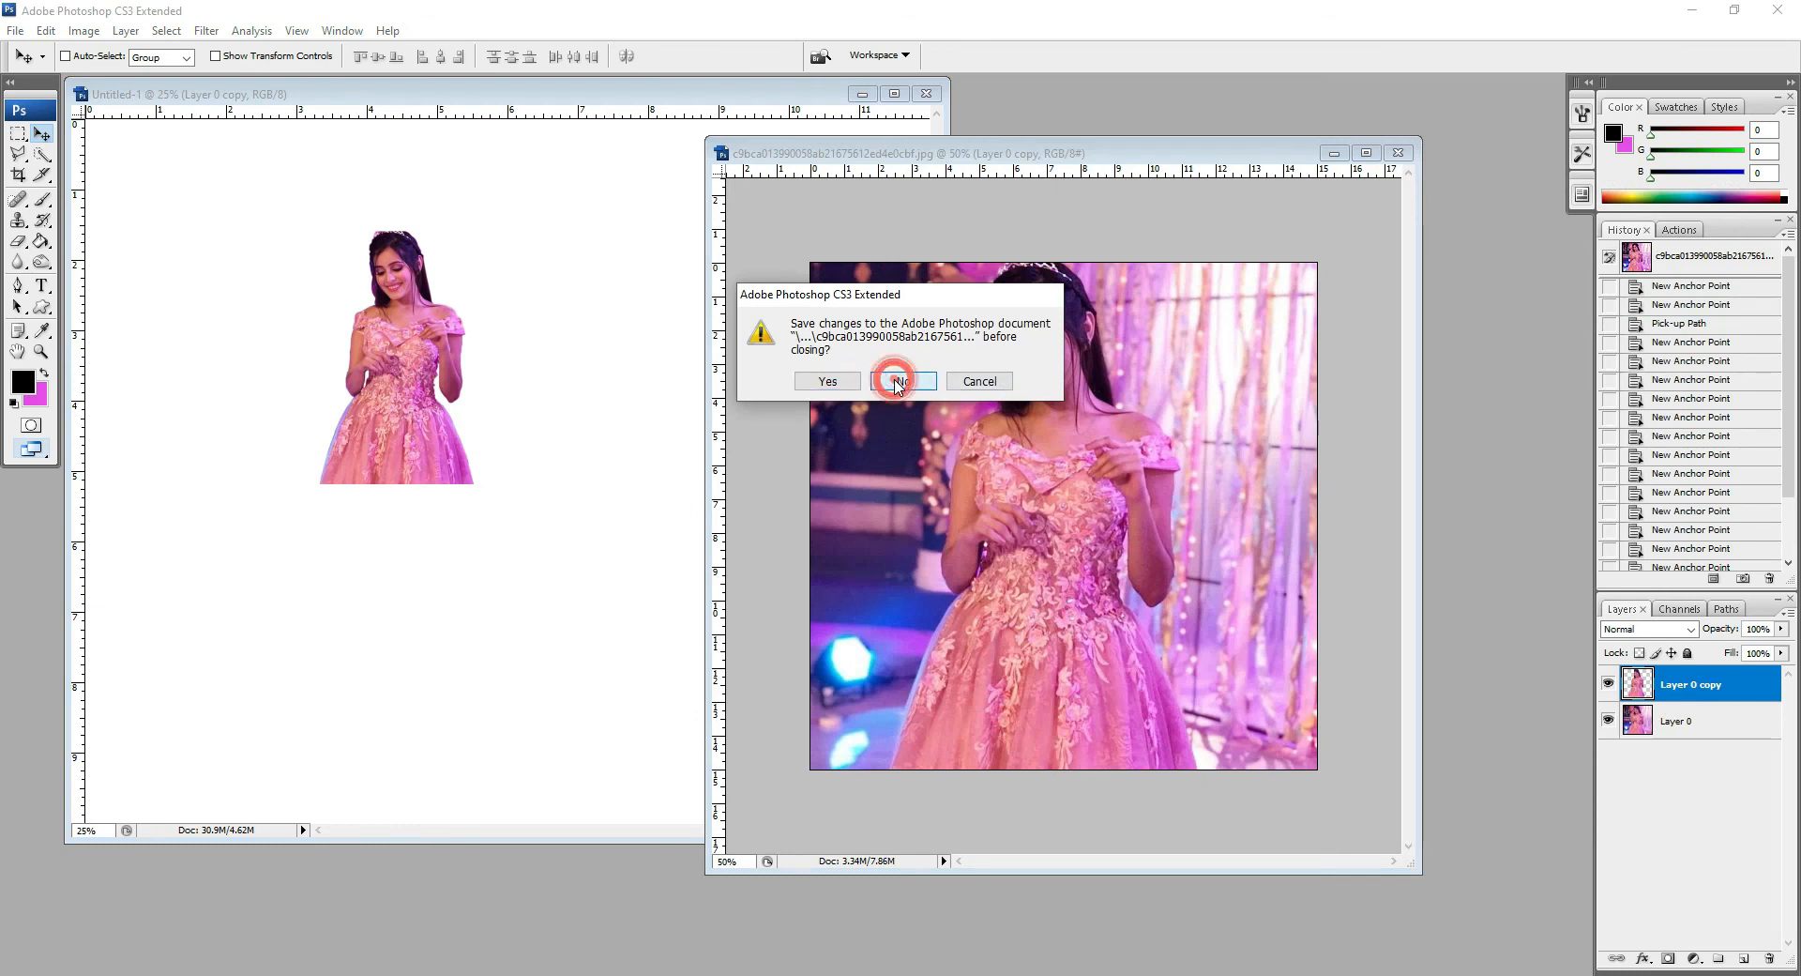
pyautogui.doubleClick(786, 98)
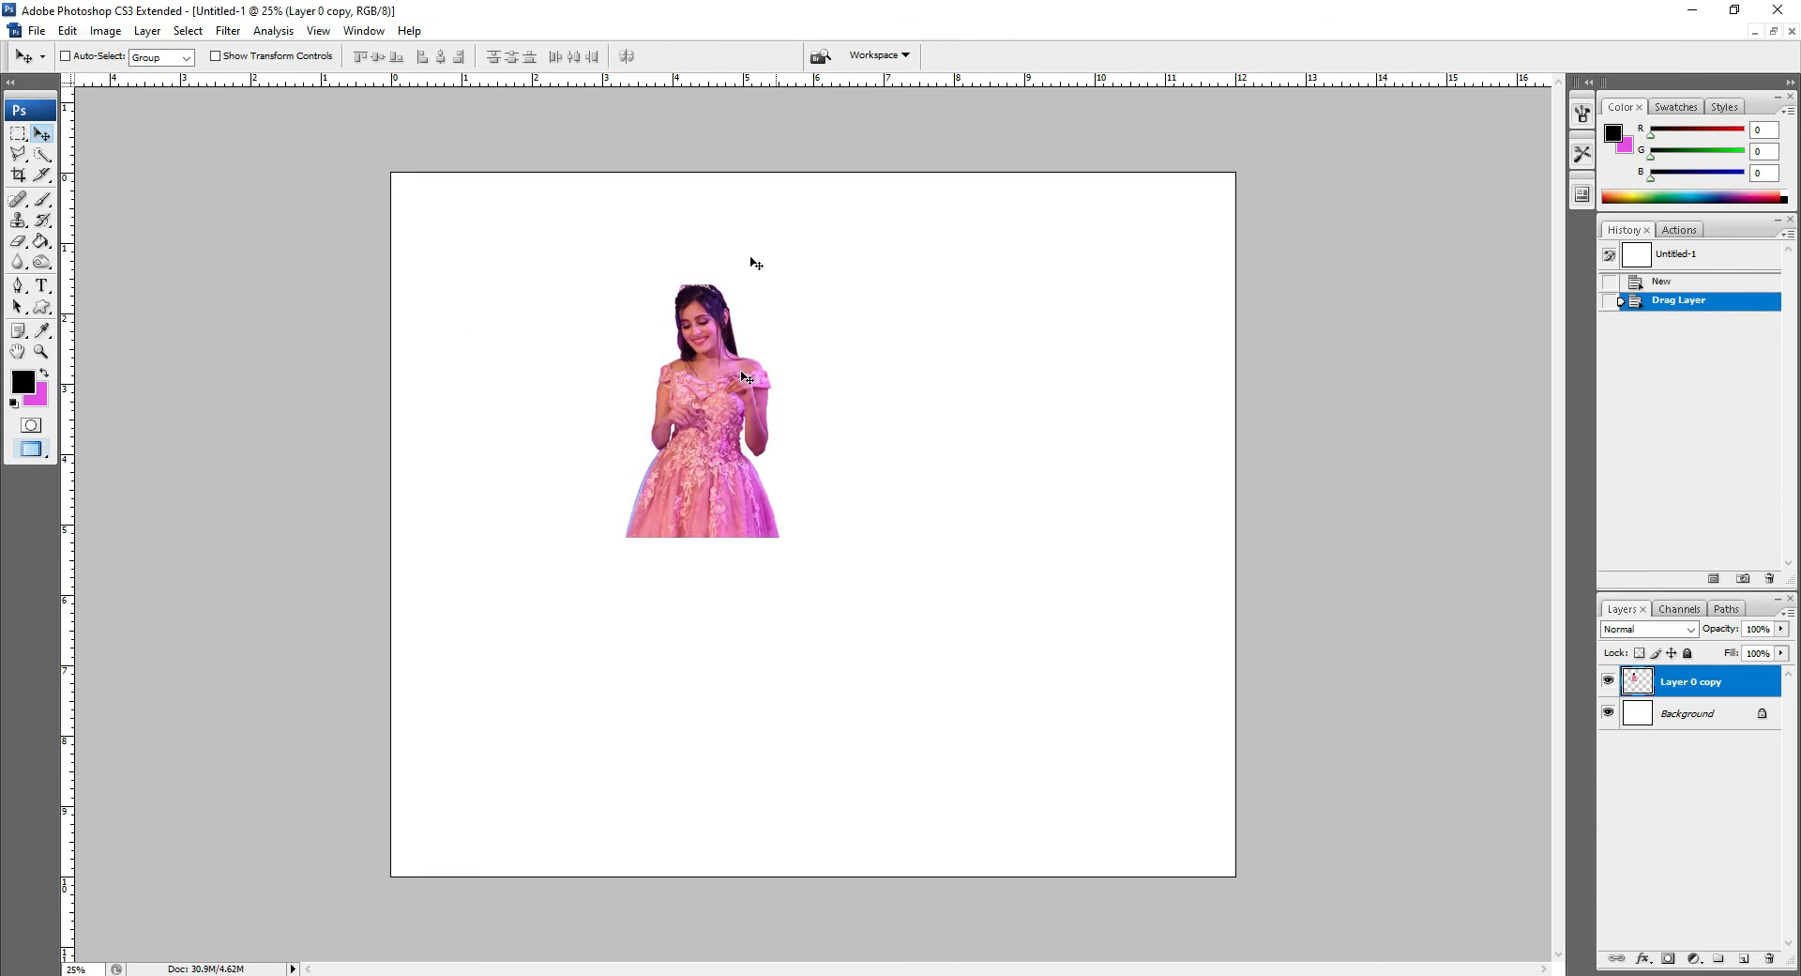
# Step: Move the cutout toward the centre and scale it with Free Transform to about 282% so it fills the page height
pyautogui.moveTo(732, 488); pyautogui.dragTo(798, 597)
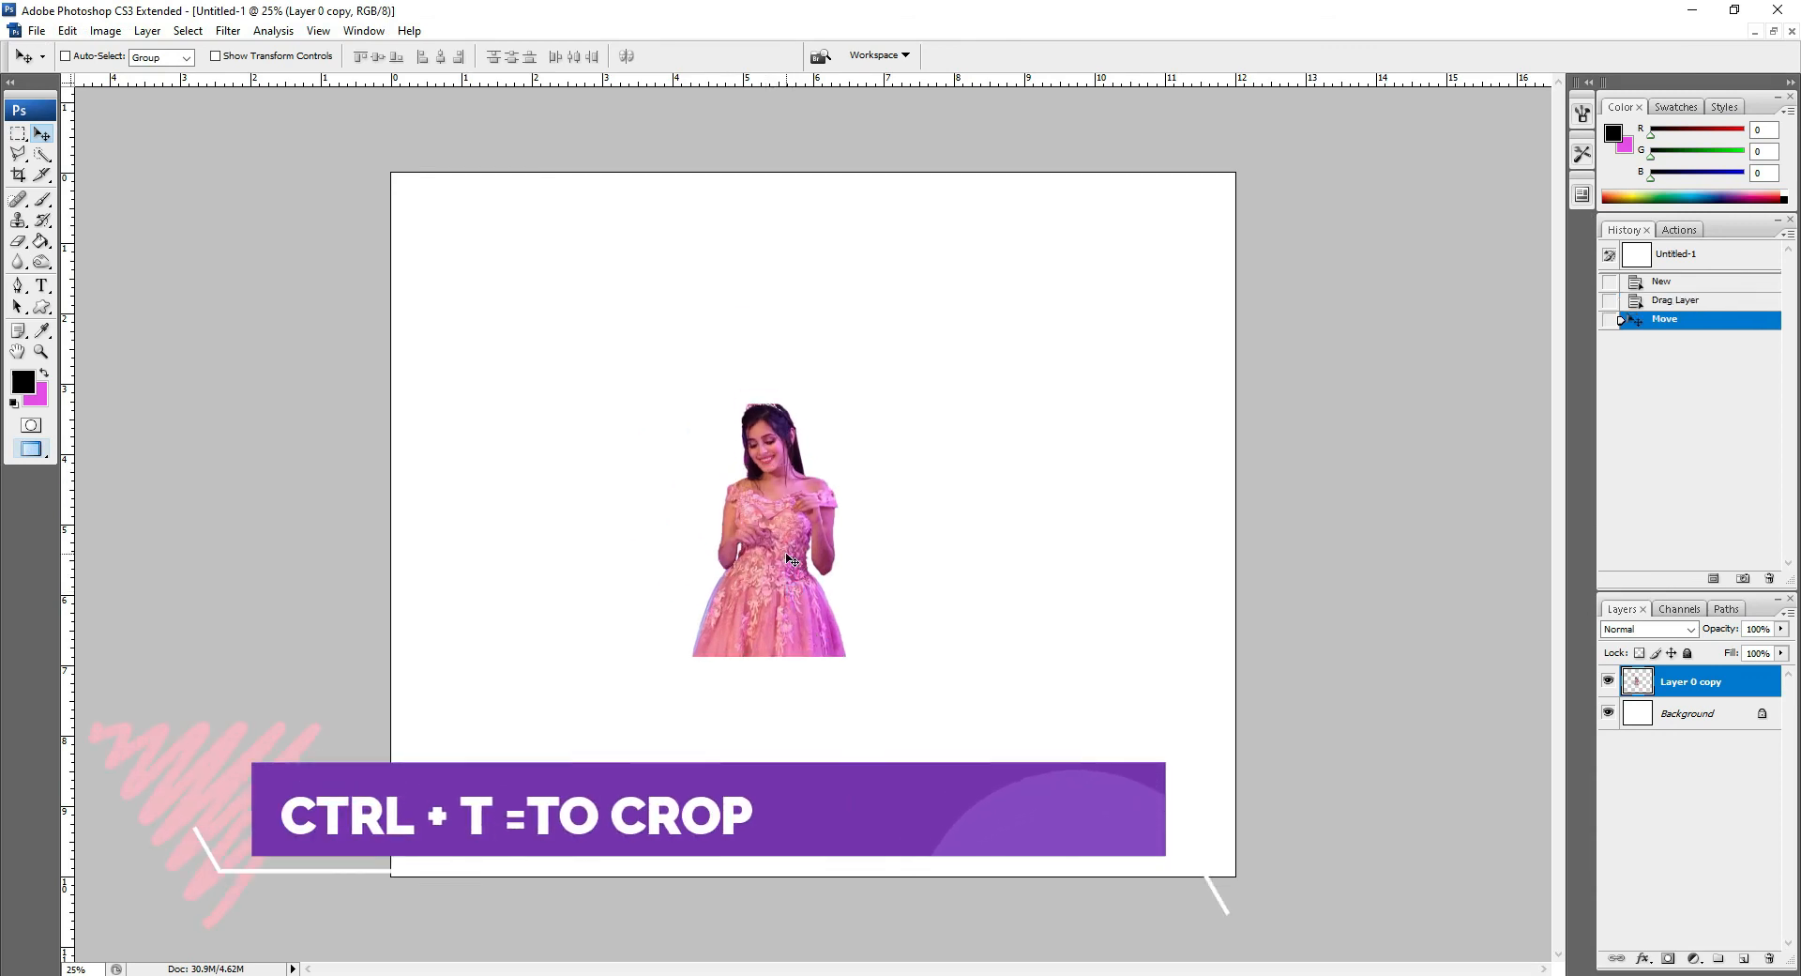
pyautogui.hotkey('ctrl', 't')
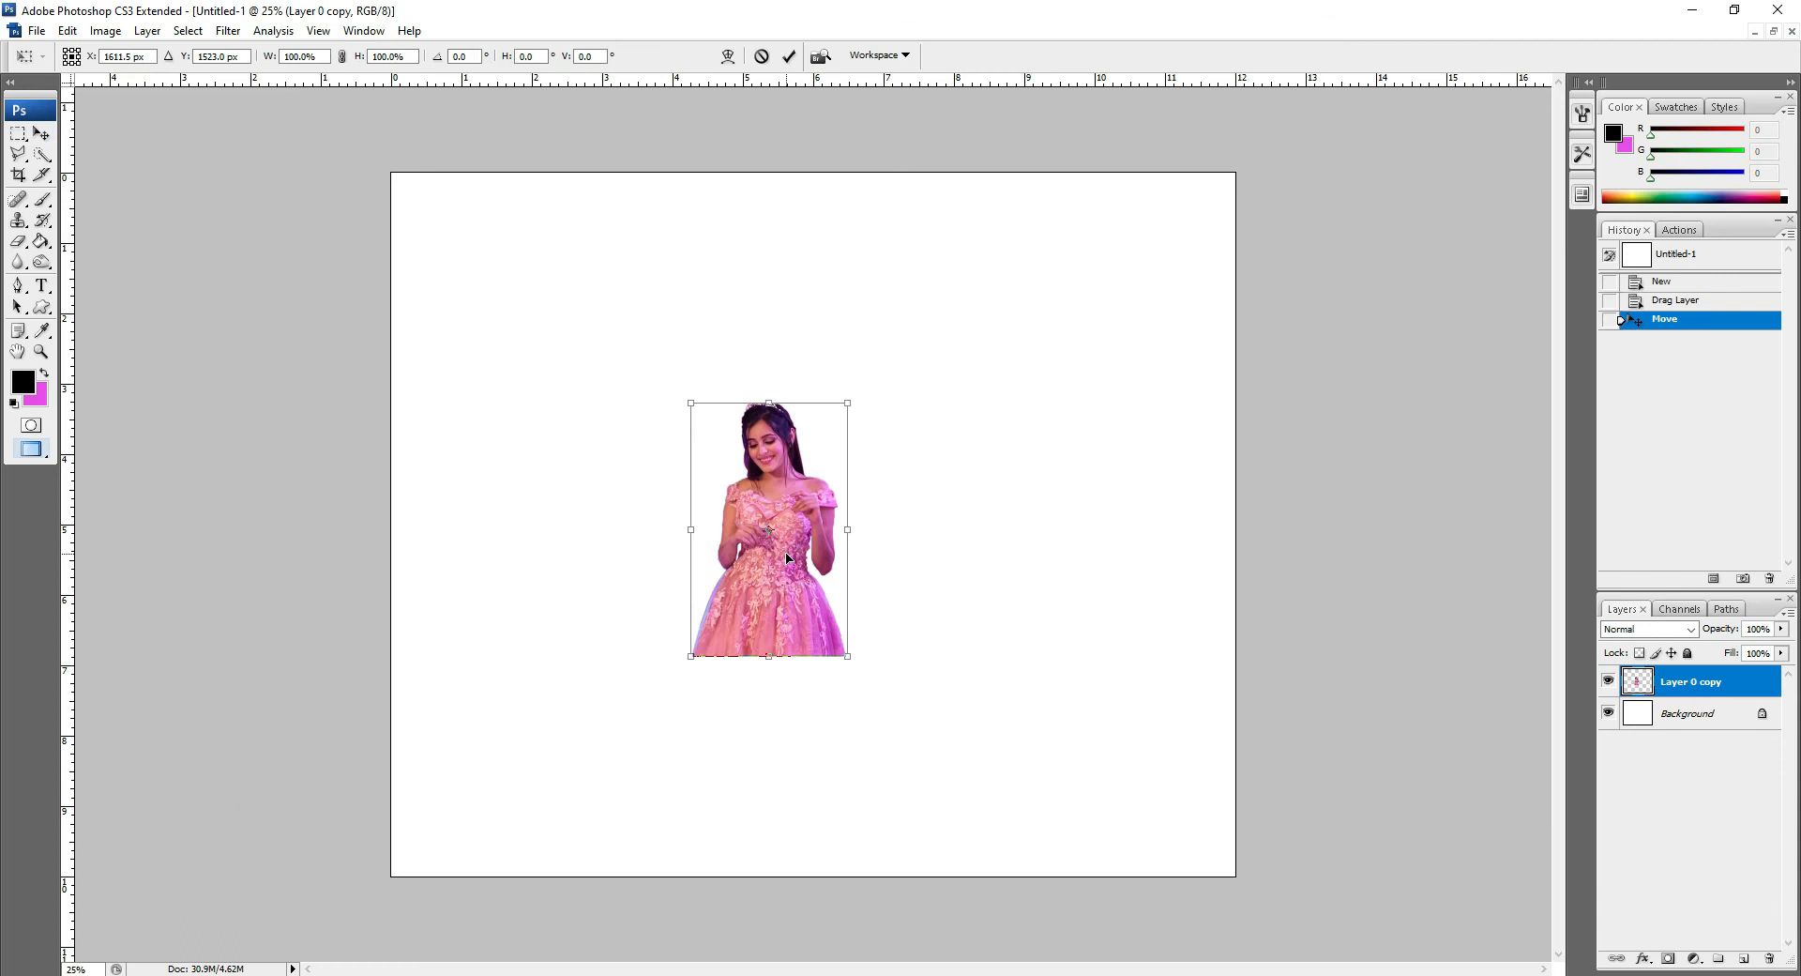
pyautogui.moveTo(857, 663); pyautogui.dragTo(1002, 882)
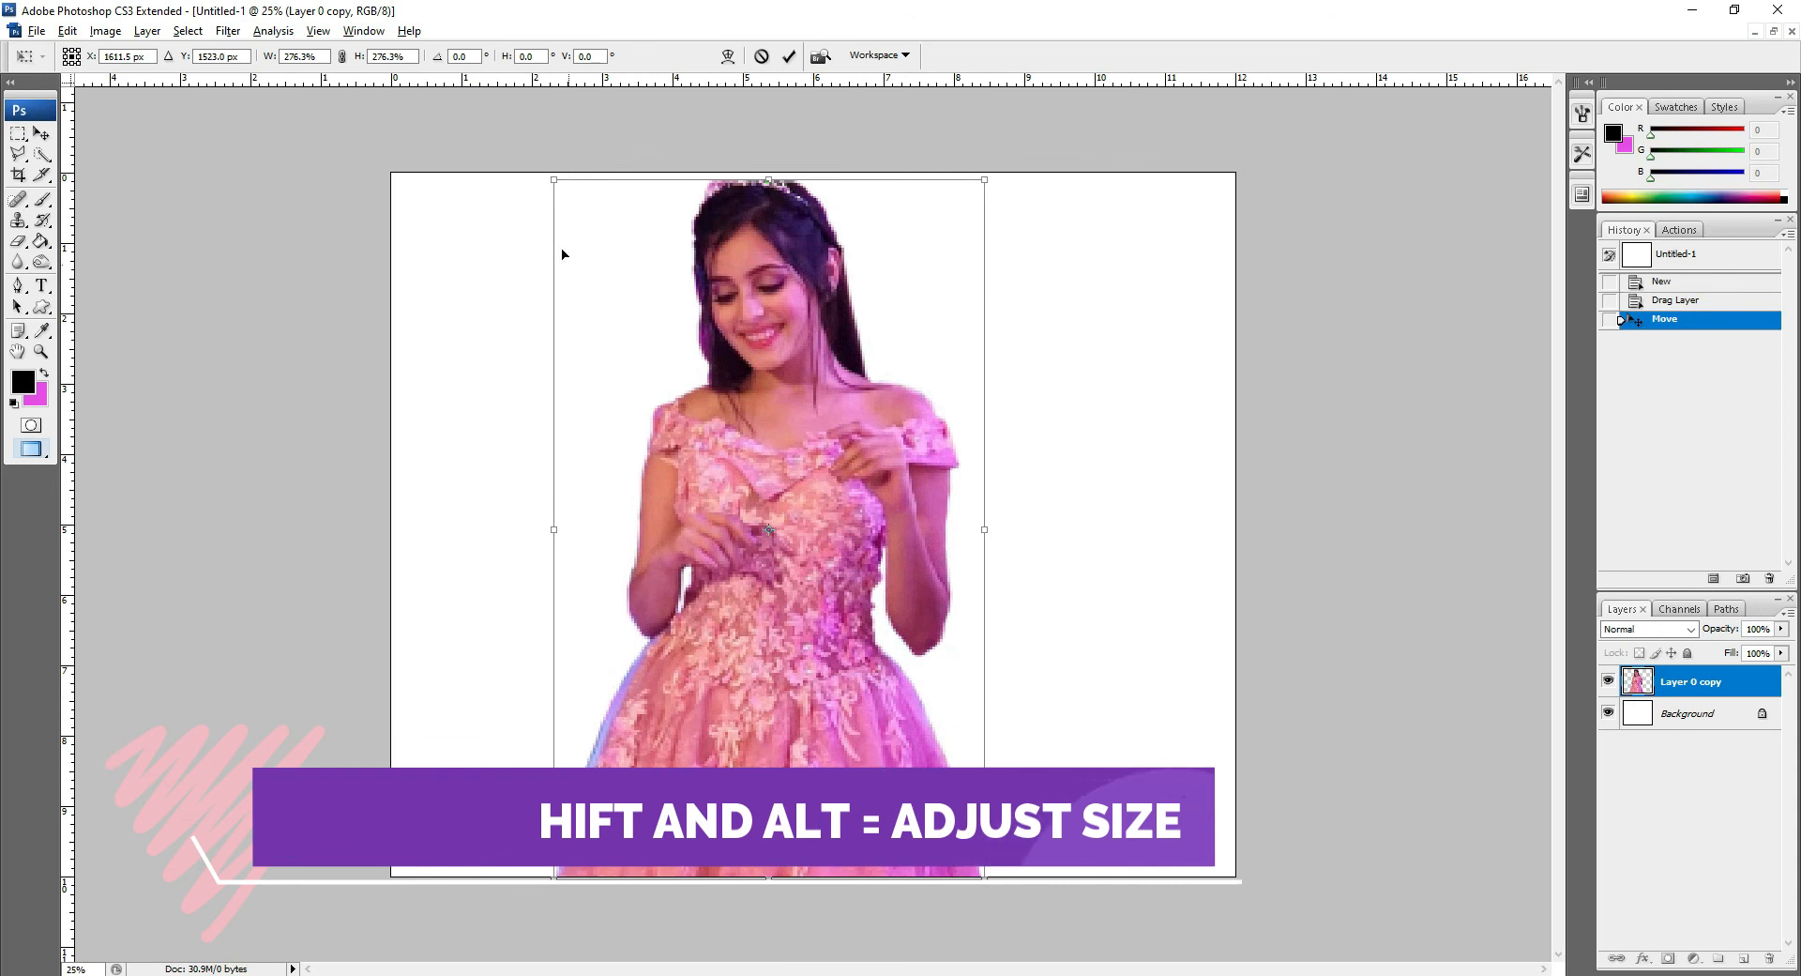
pyautogui.moveTo(553, 180); pyautogui.dragTo(547, 172)
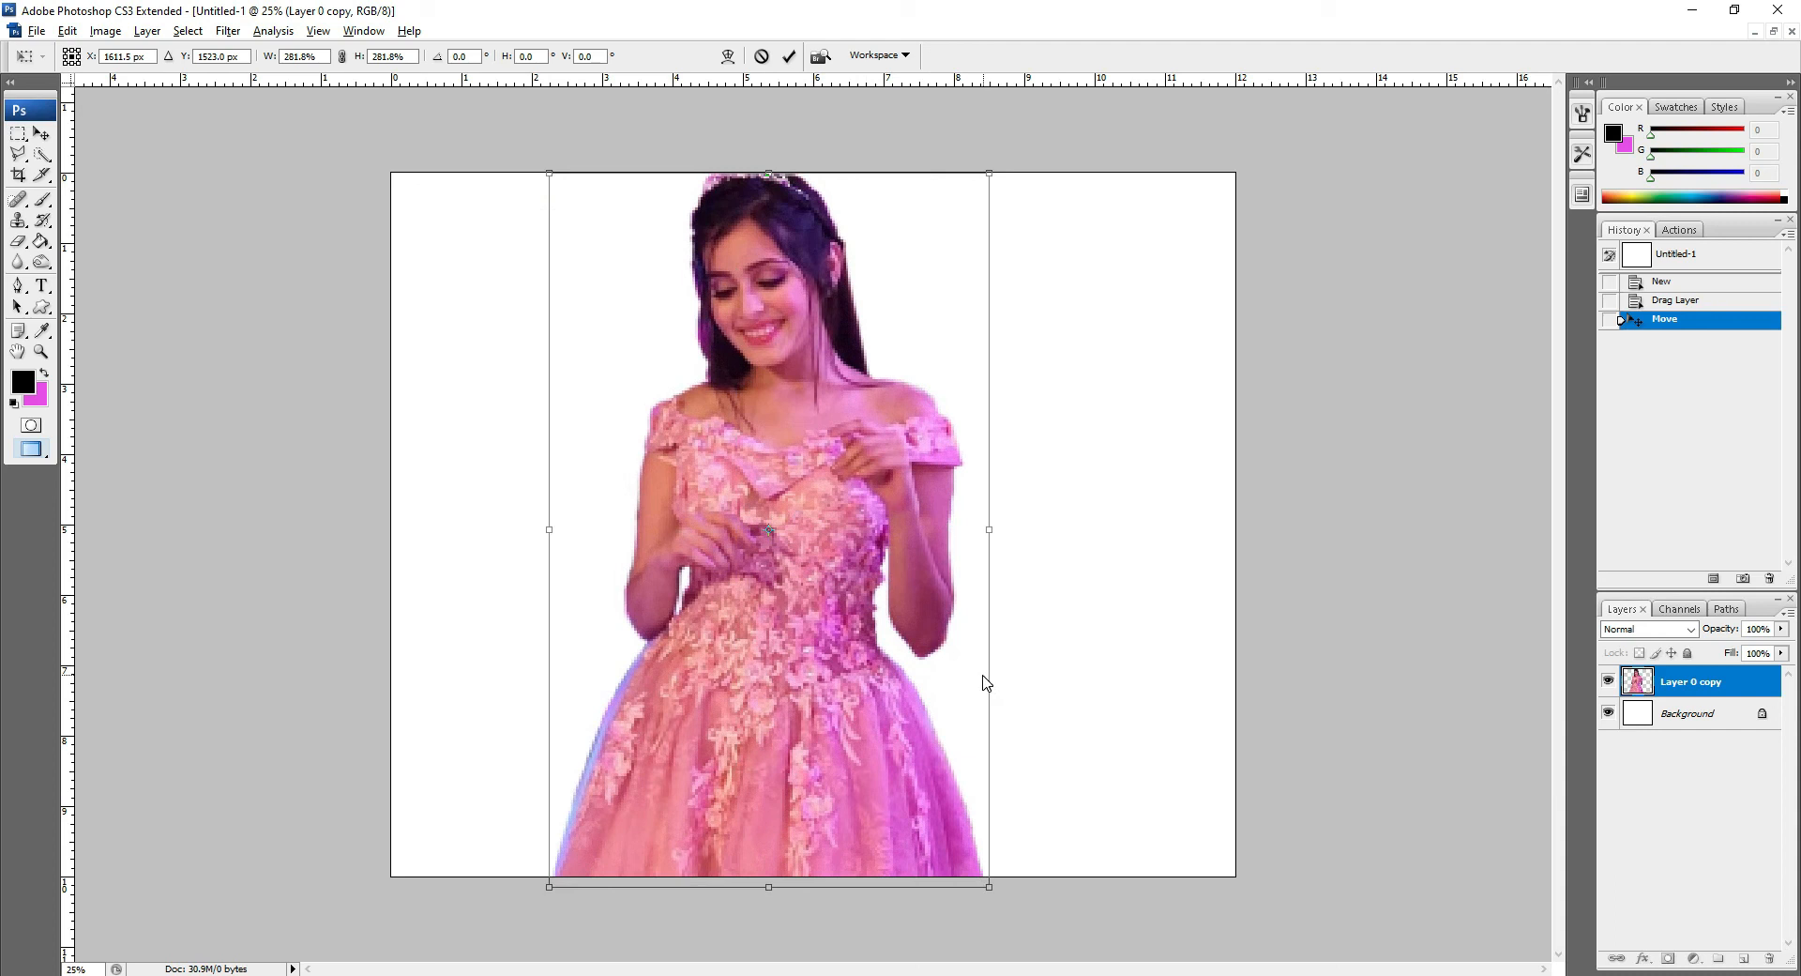
pyautogui.click(45, 133)
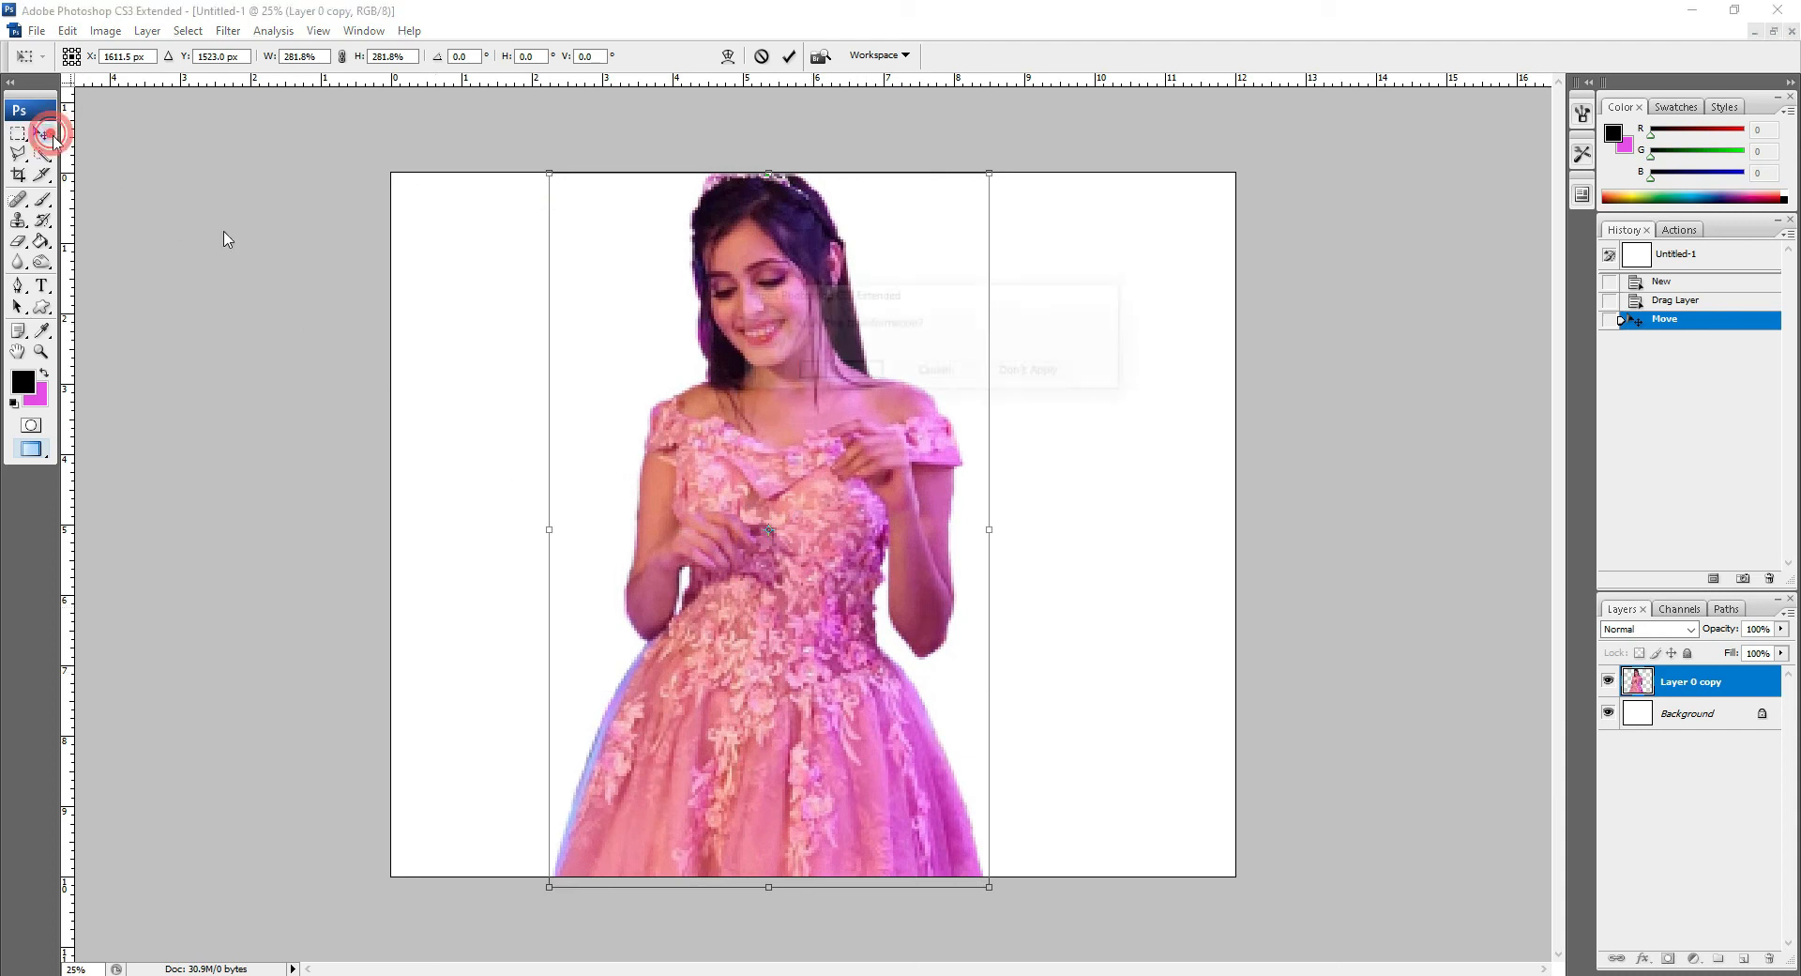